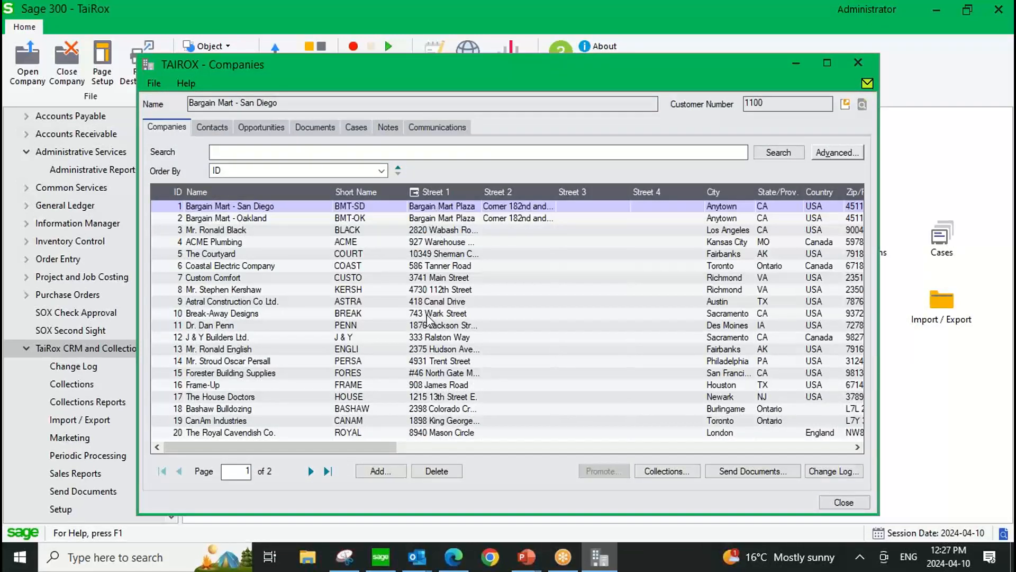
Close the Companies list and review the Create Demo Data settings in the TaiRox CRM and Collections setup.
left_click(858, 62)
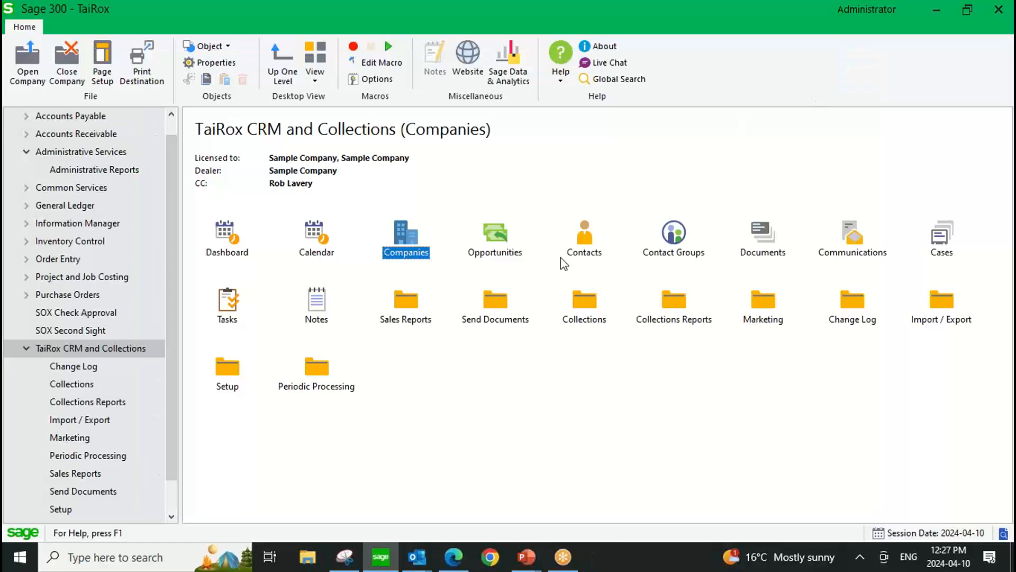
left_click(60, 507)
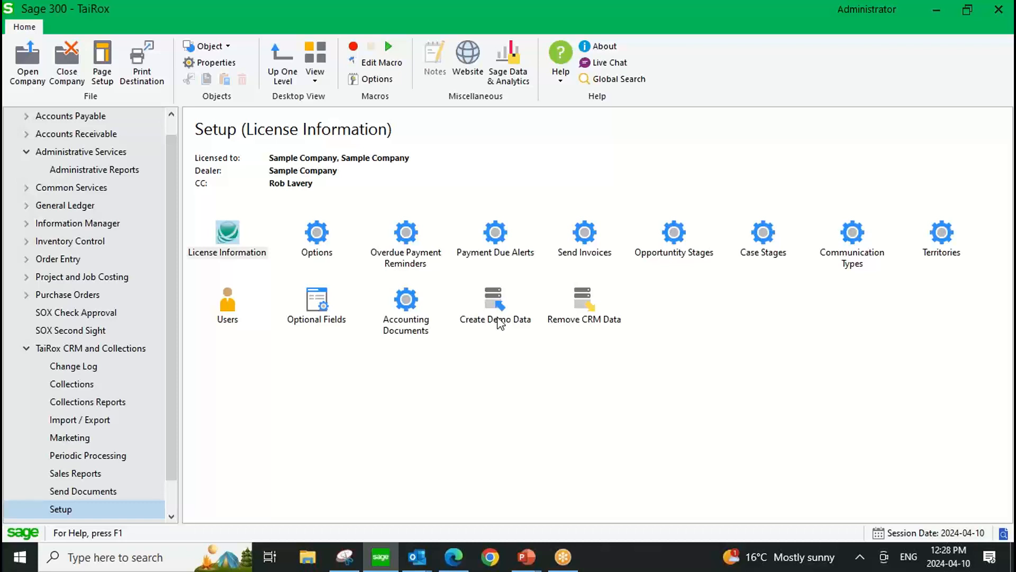
double_click(492, 301)
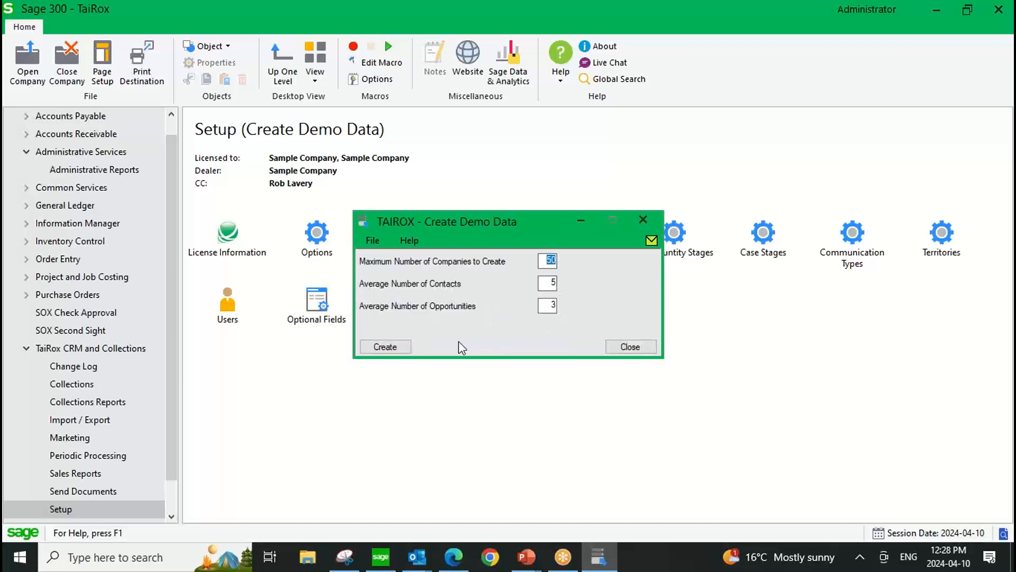
left_click(626, 348)
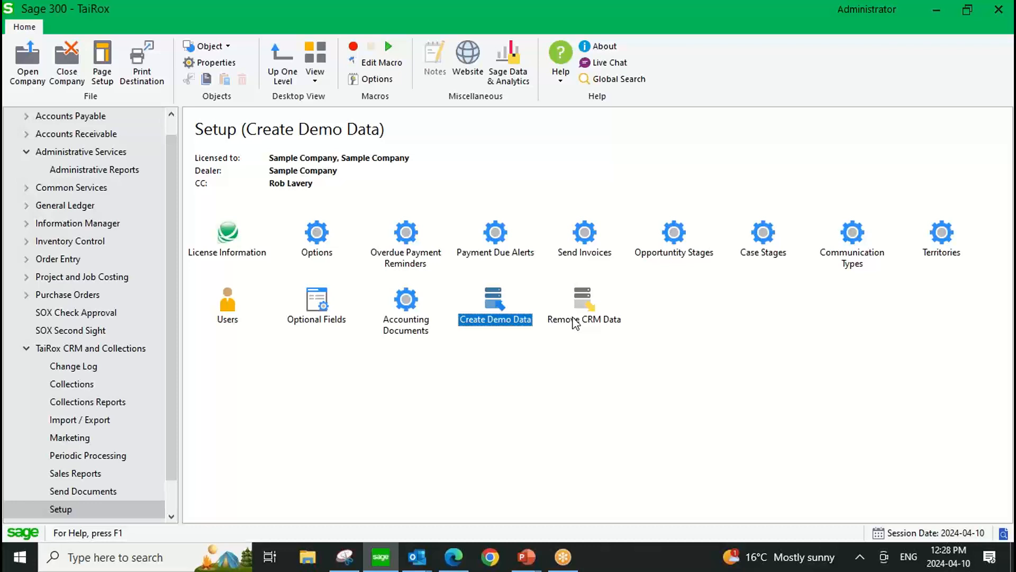
In the TaiRox setup options, let Cases and Tasks update user calendars and save the change.
double_click(319, 235)
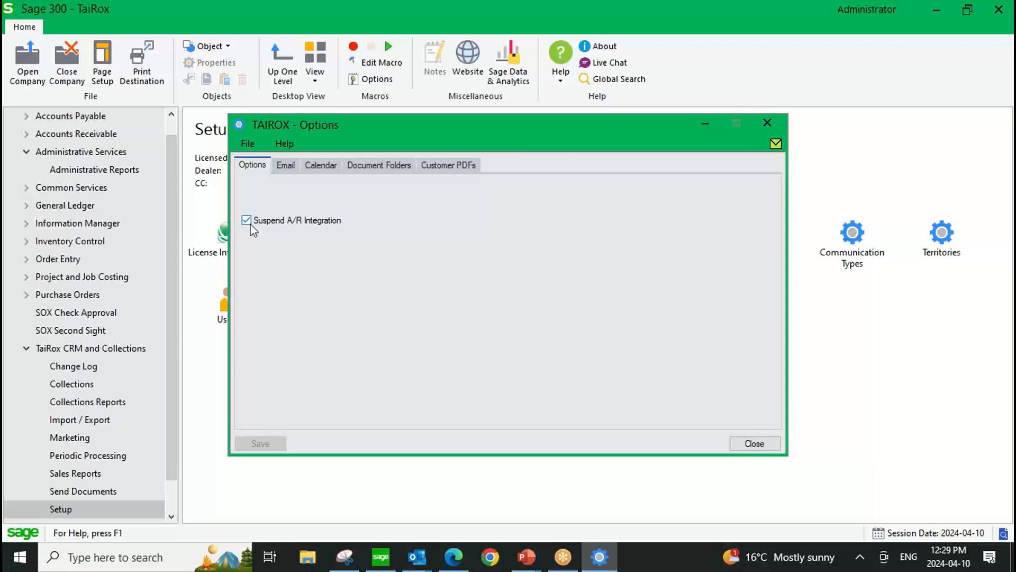
left_click(286, 165)
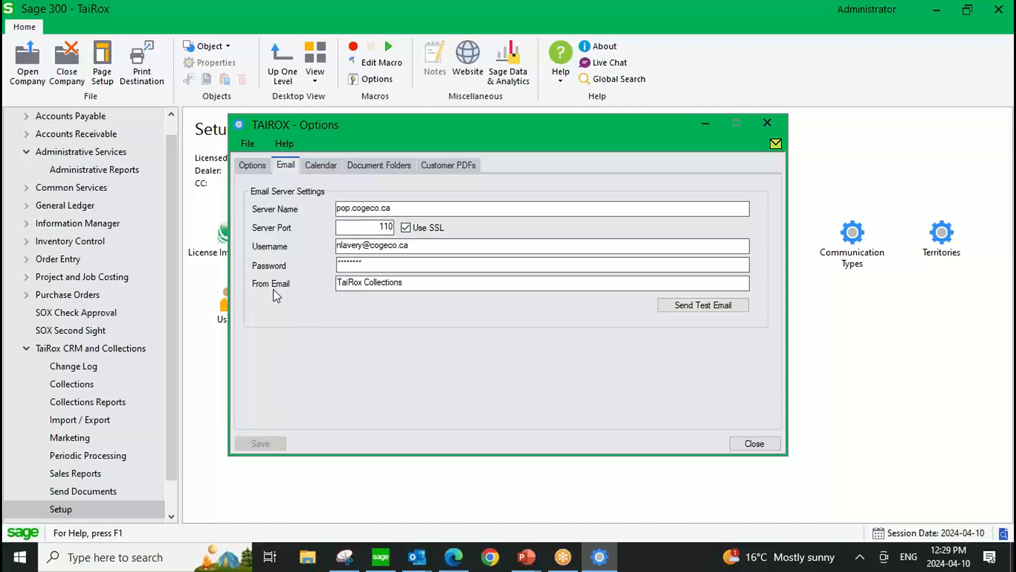
left_click(320, 166)
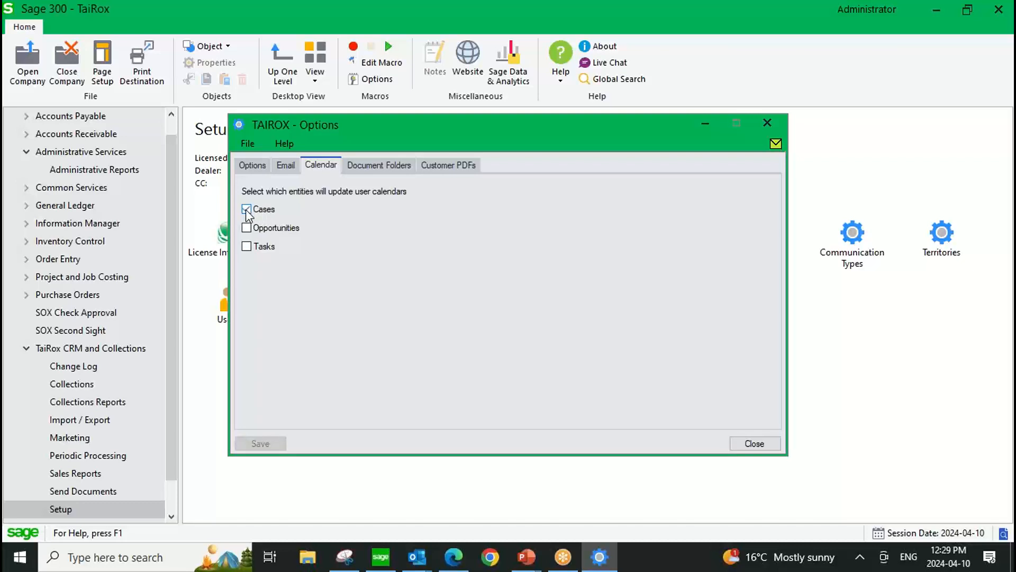
left_click(246, 209)
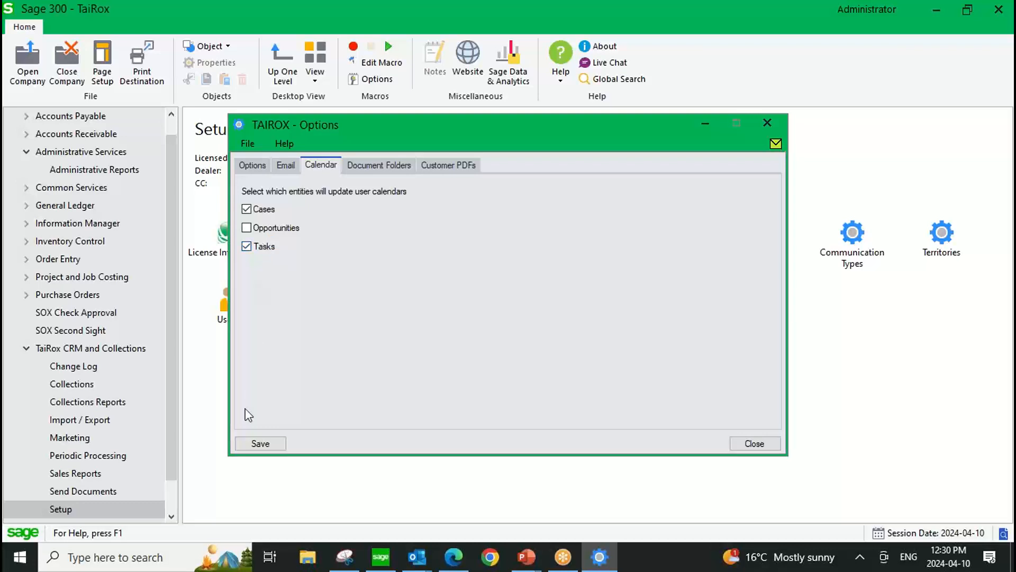
left_click(259, 443)
Review the document folders and the A/R and O/E invoice PDF options, then close the options.
left_click(376, 164)
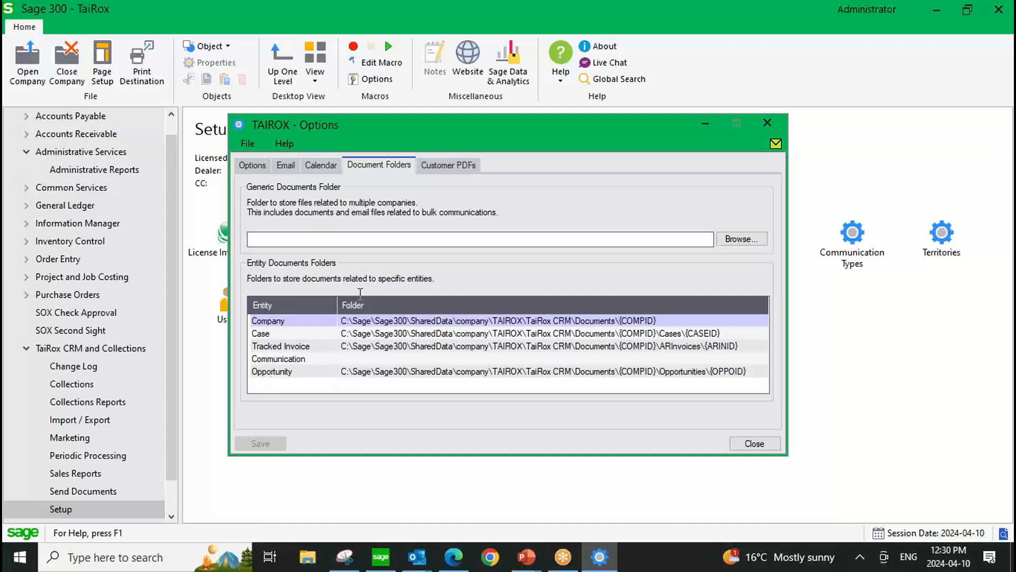
left_click(459, 167)
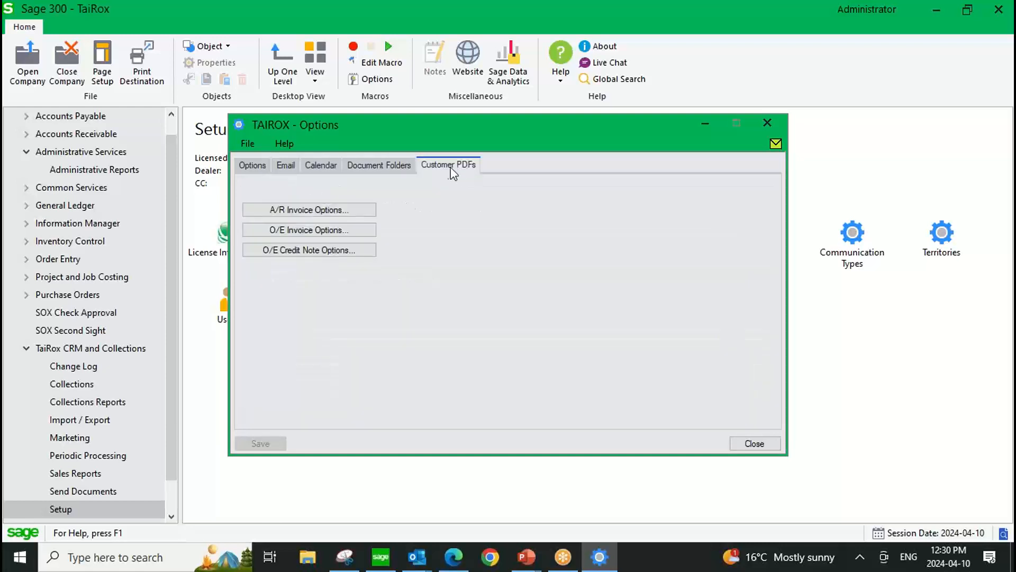
left_click(339, 207)
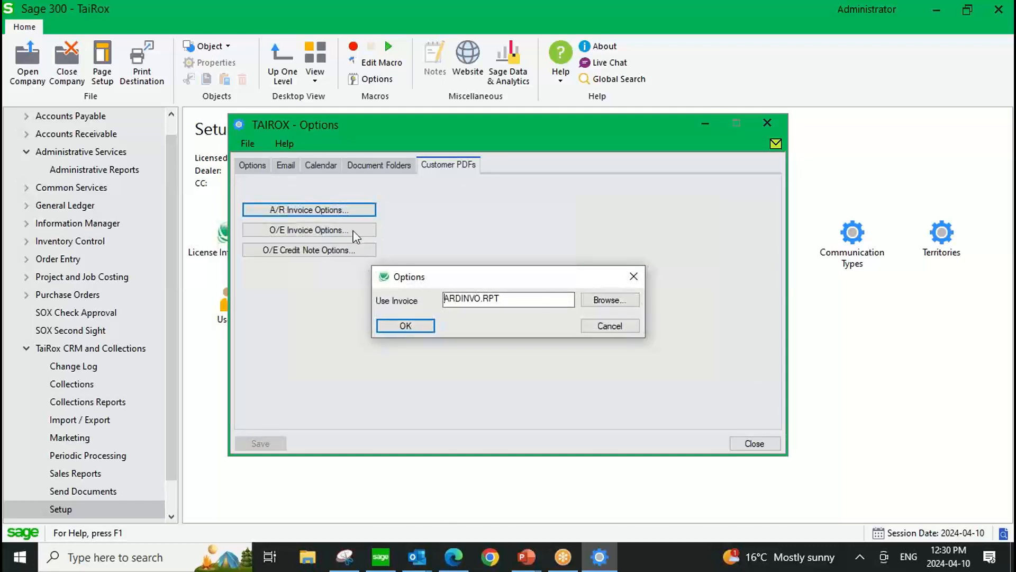
left_click(637, 279)
left_click(316, 232)
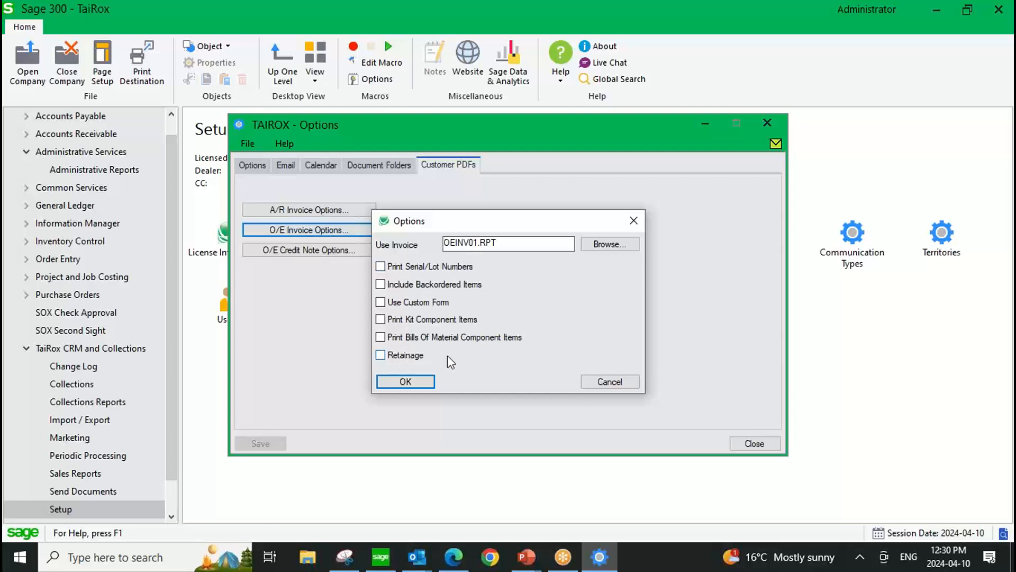
left_click(601, 382)
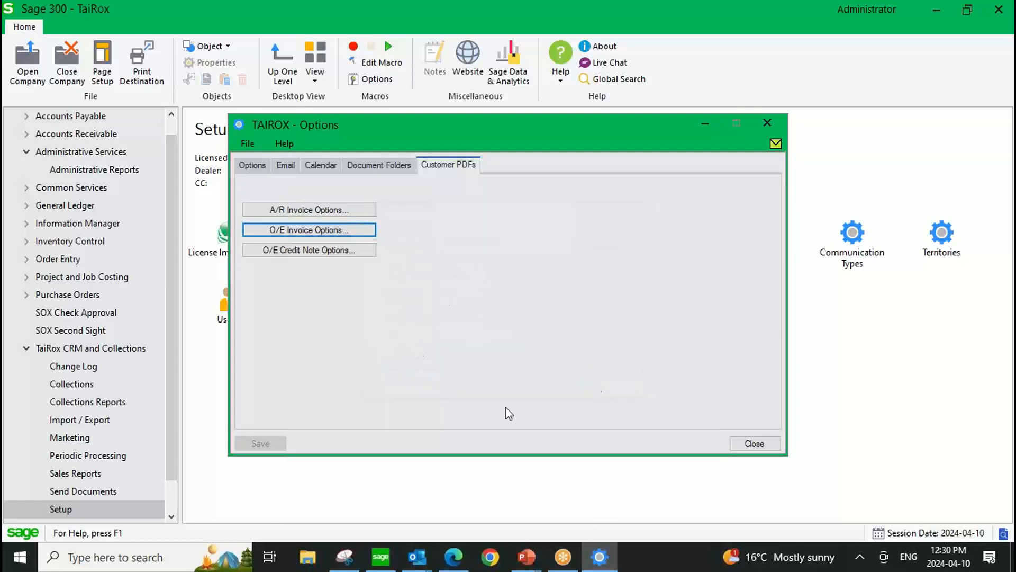
left_click(768, 124)
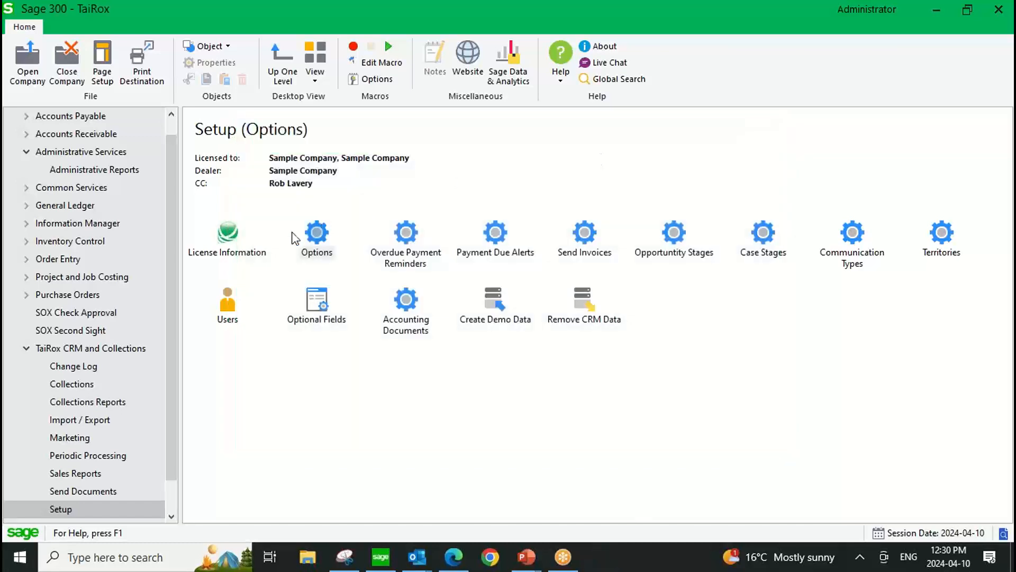
Open the overdue payment reminders setup and examine the first stage's days overdue and label.
left_click(408, 234)
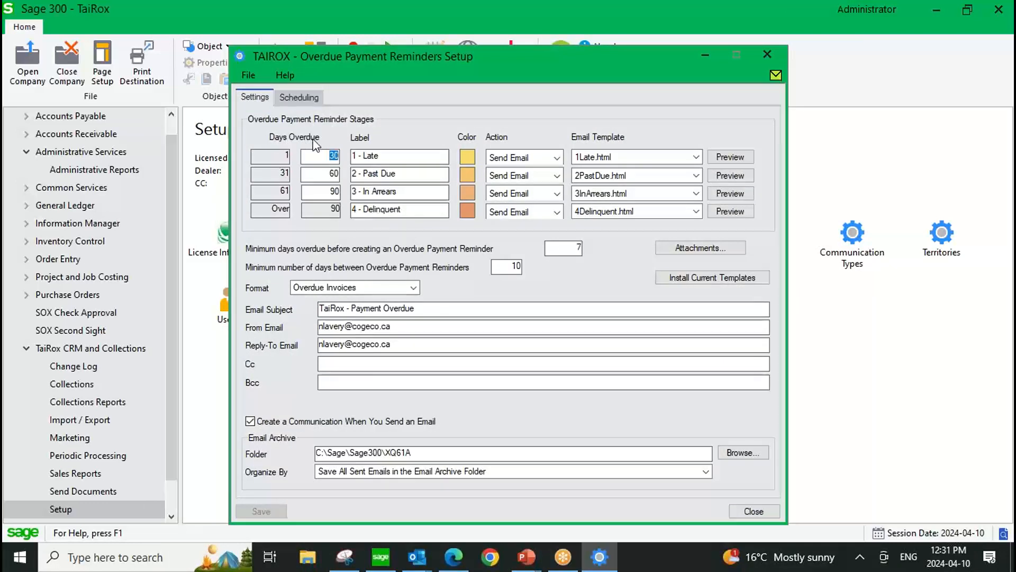
left_click(317, 155)
left_click_drag(321, 155, 343, 155)
left_click(325, 156)
left_click(421, 158)
key("shift+Left")
key("shift+Left")
left_click(418, 158)
Set the Late stage's color to light yellow and the Delinquent stage's color to bright pink.
left_click(469, 154)
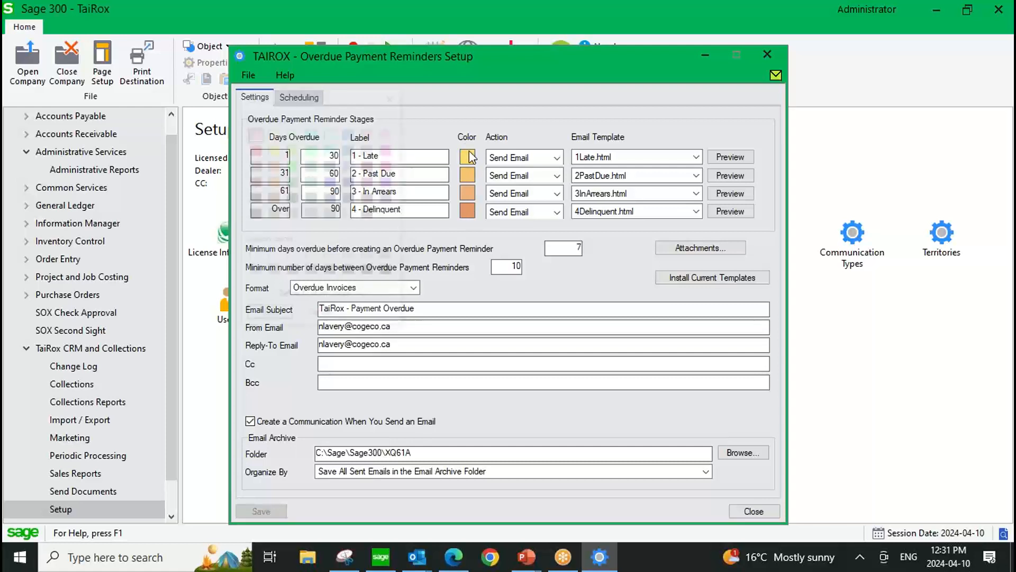
left_click(274, 133)
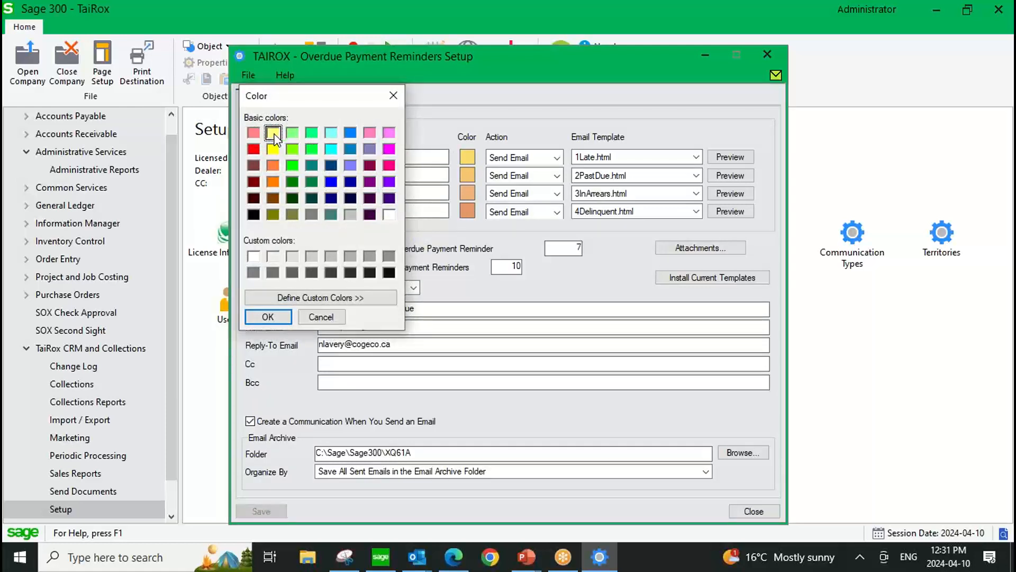
left_click(268, 316)
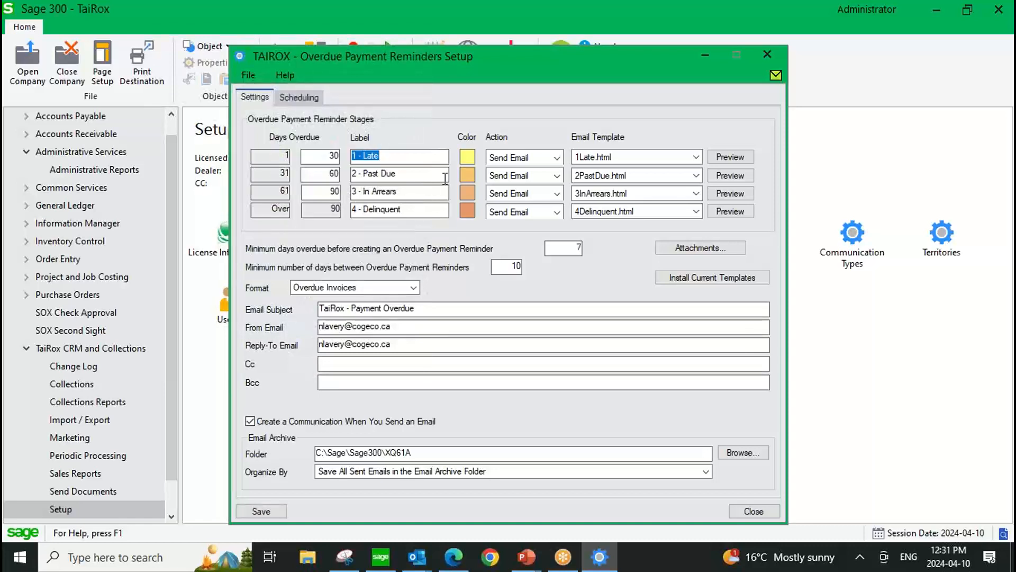
left_click(466, 211)
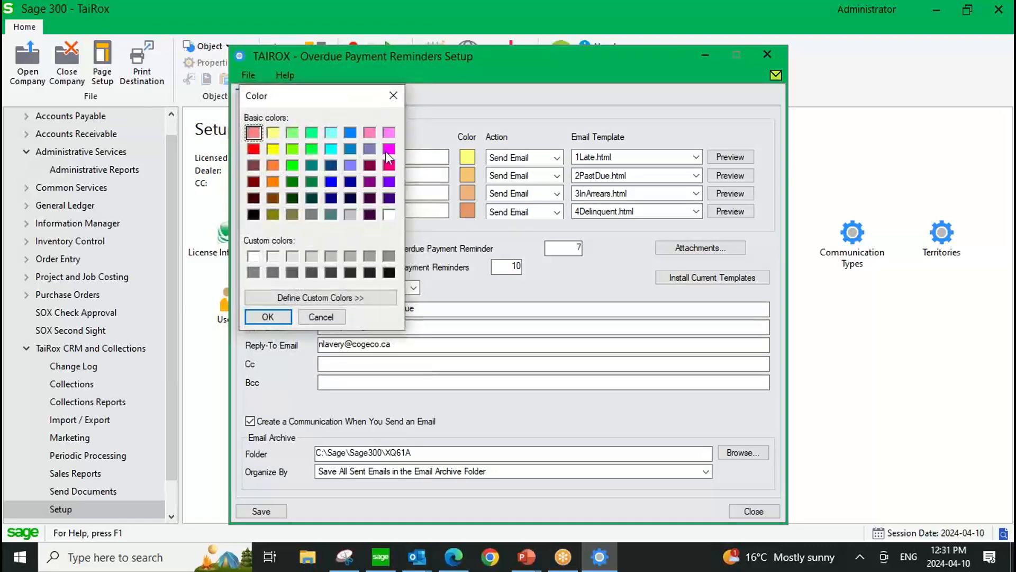
left_click(389, 165)
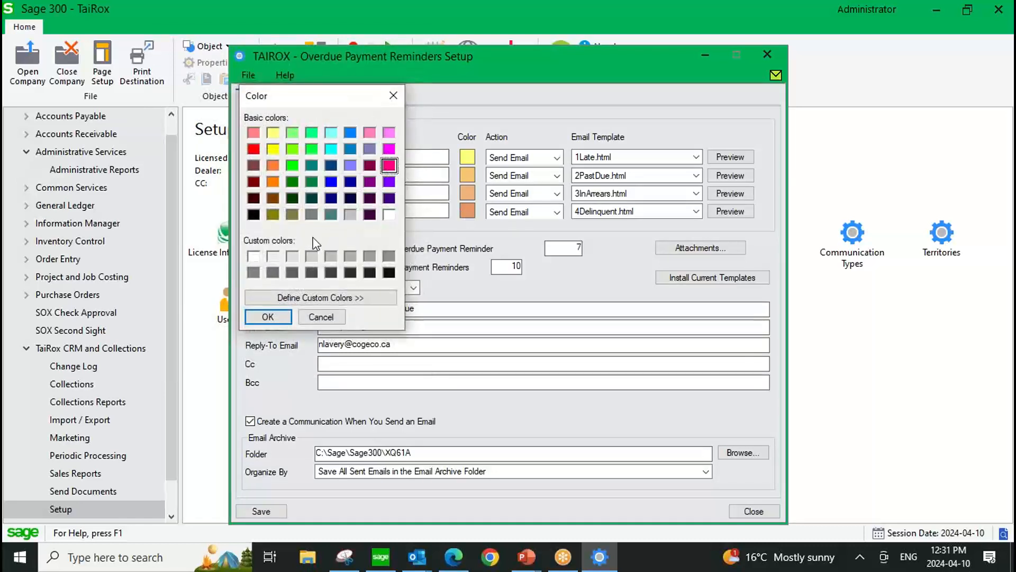
left_click(268, 315)
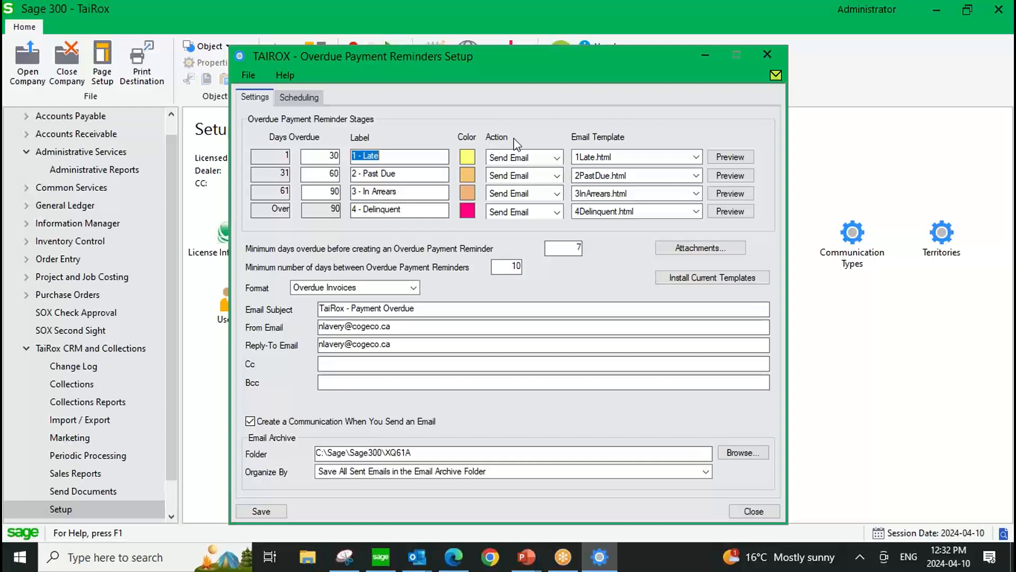
Review the available actions for the Late and In Arrears reminder stages, keeping Send Email for both.
left_click(558, 156)
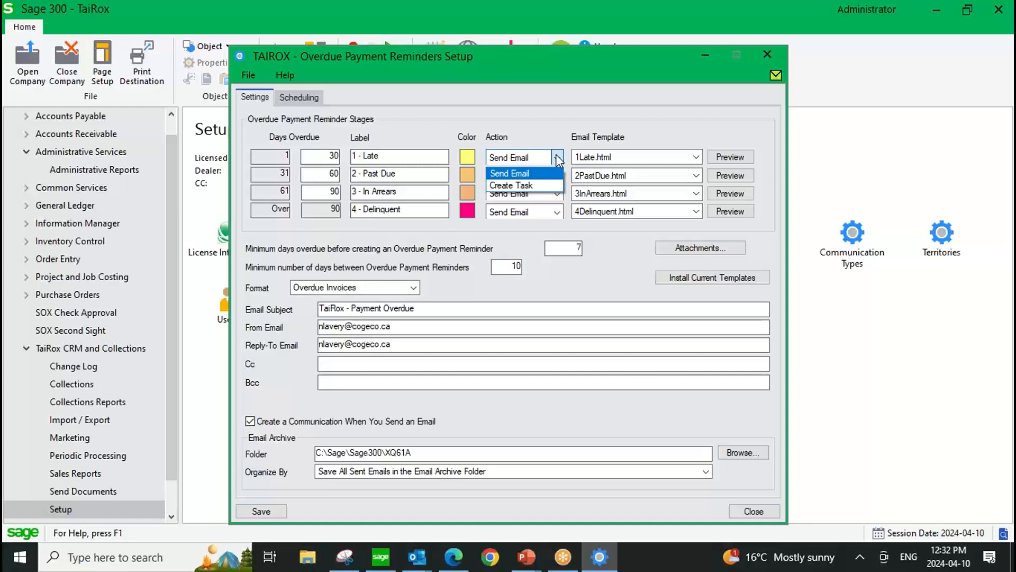
left_click(557, 157)
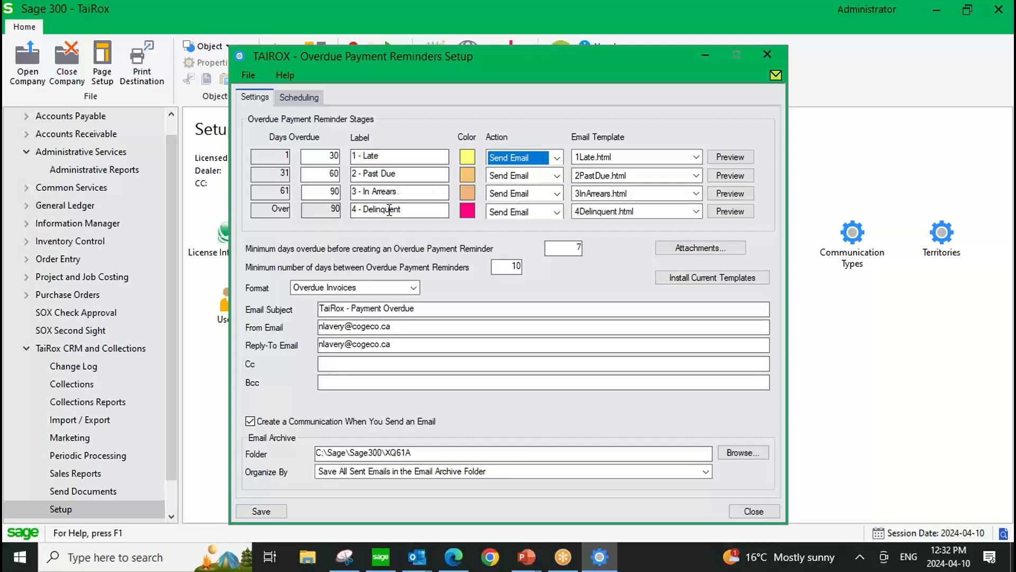
left_click(557, 195)
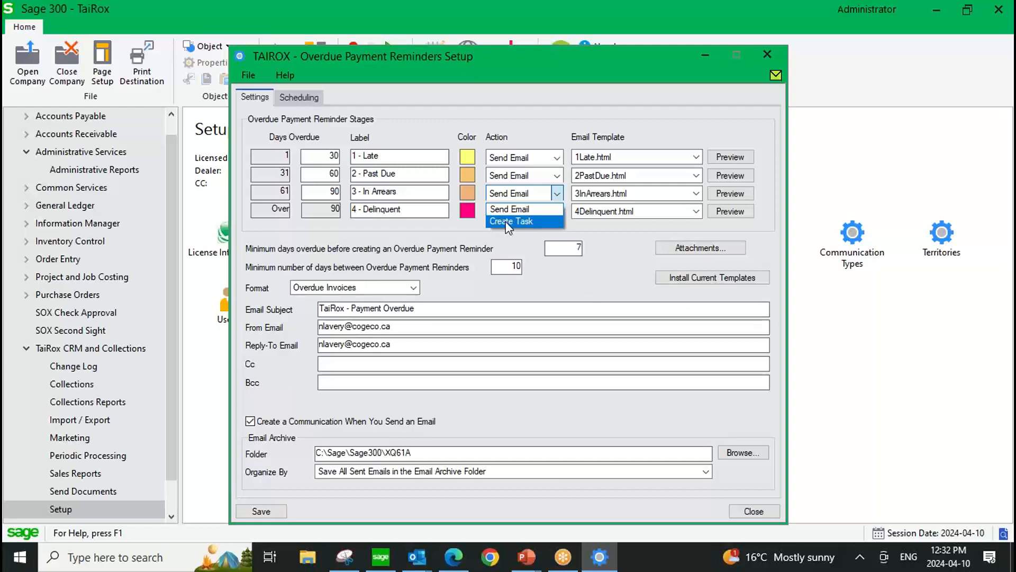
left_click(525, 195)
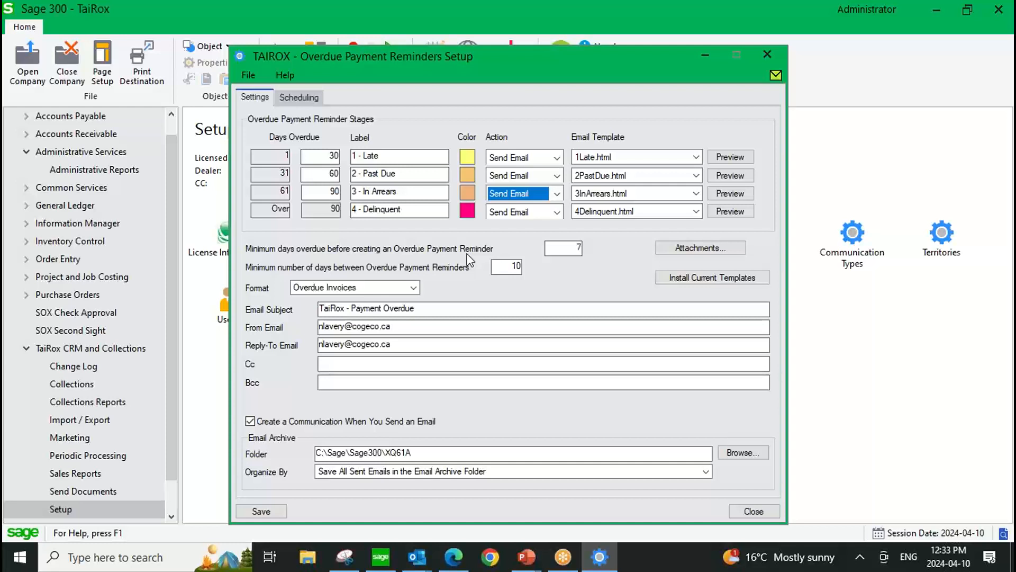
Examine the minimum days overdue before a reminder and the minimum days between reminders.
double_click(578, 248)
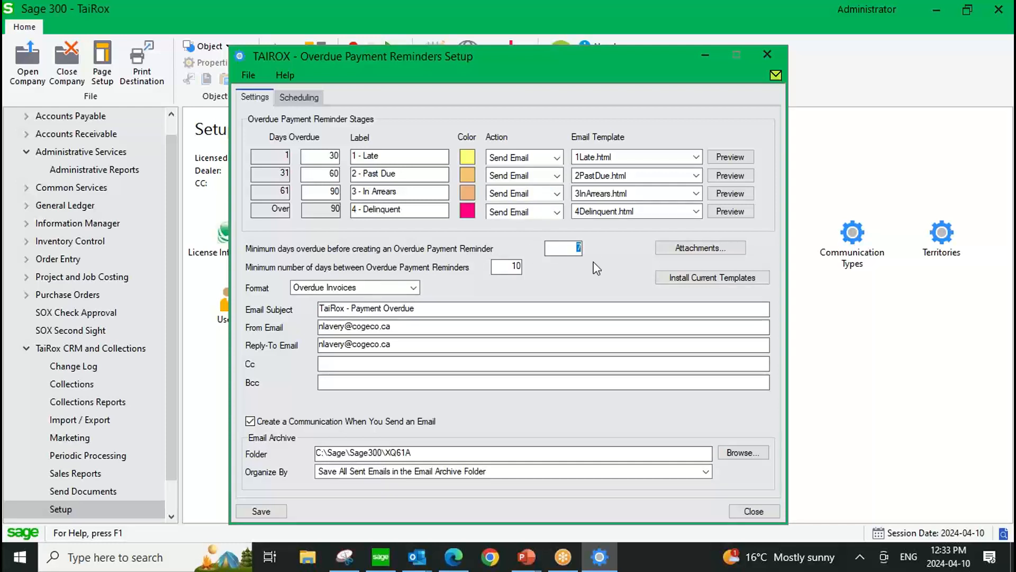
left_click(563, 249)
left_click(508, 266)
left_click(503, 265)
Look at how documents are attached to the overdue payment reminders without adding a file.
left_click(695, 249)
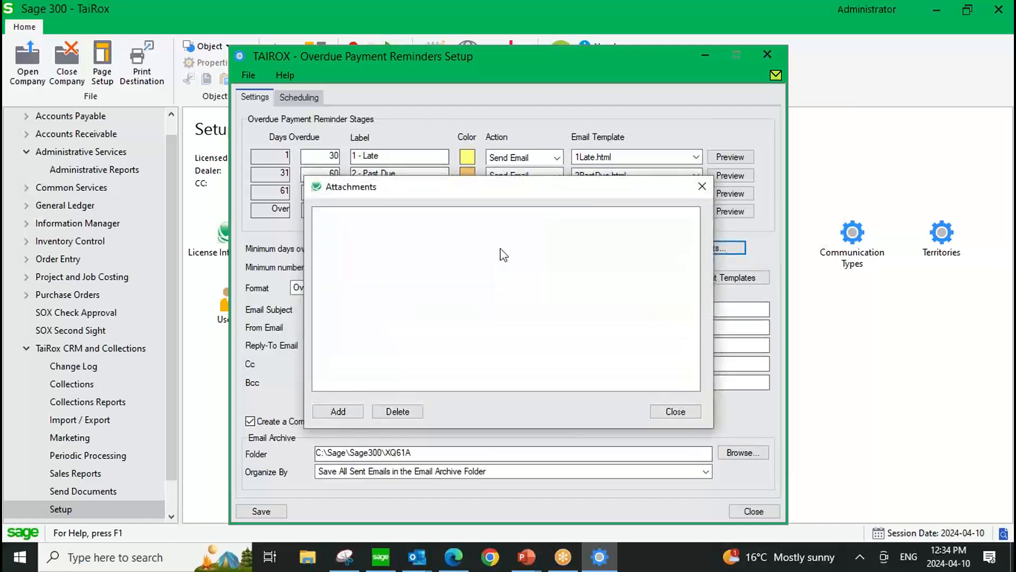
left_click(336, 412)
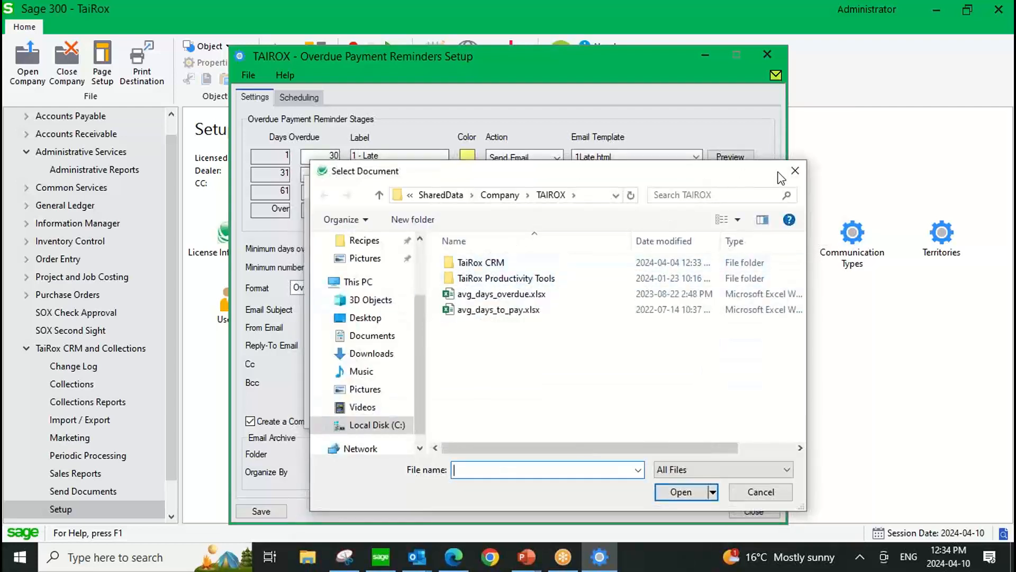
left_click(796, 170)
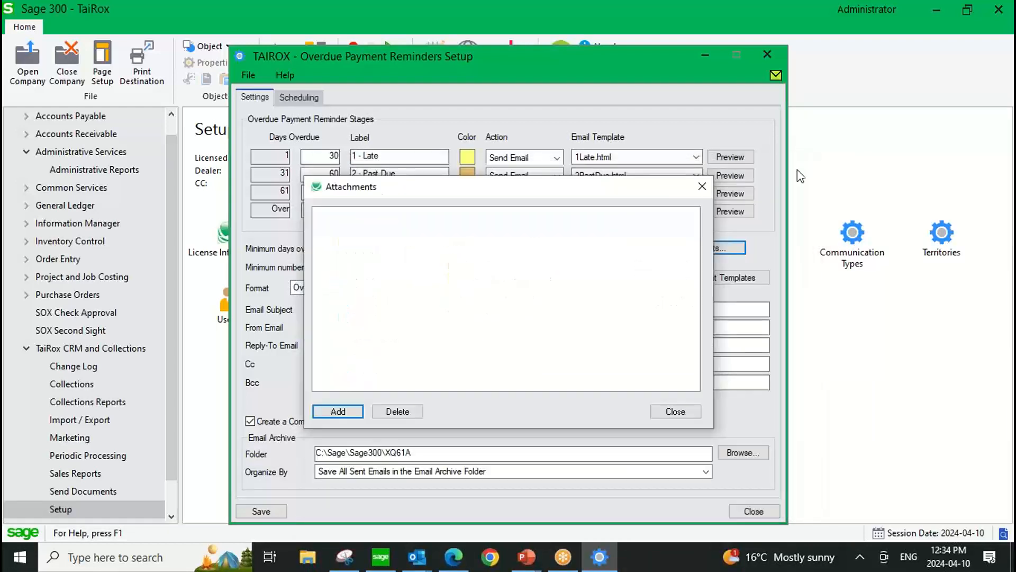
left_click(703, 184)
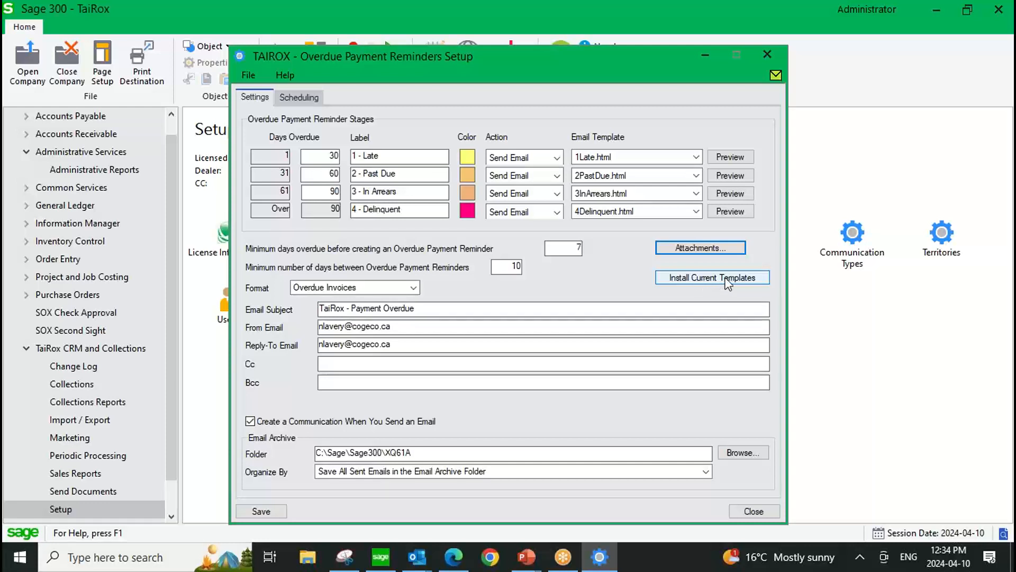
Review the format choices and the email subject used for the overdue payment reminders.
left_click(414, 286)
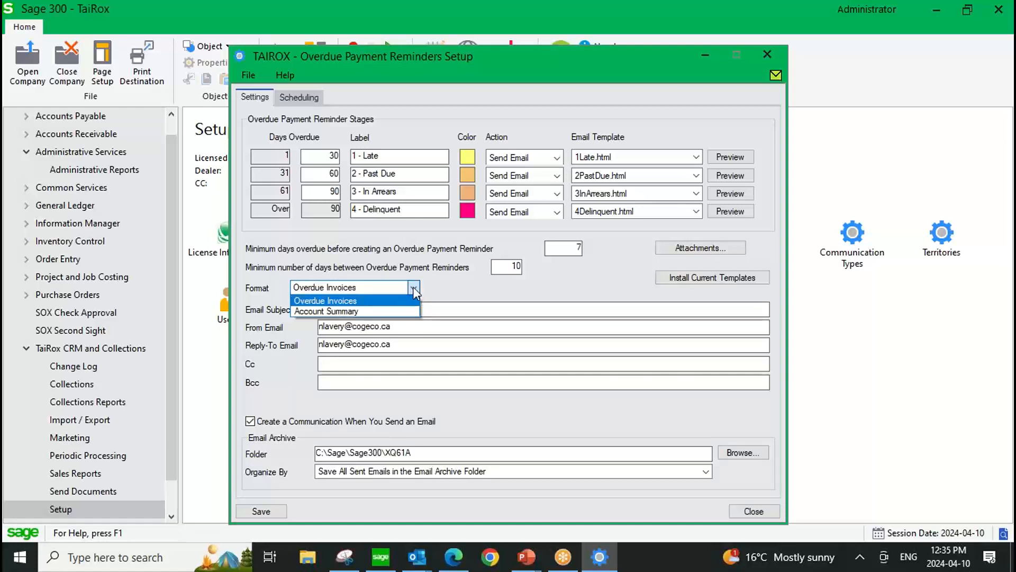
left_click(412, 287)
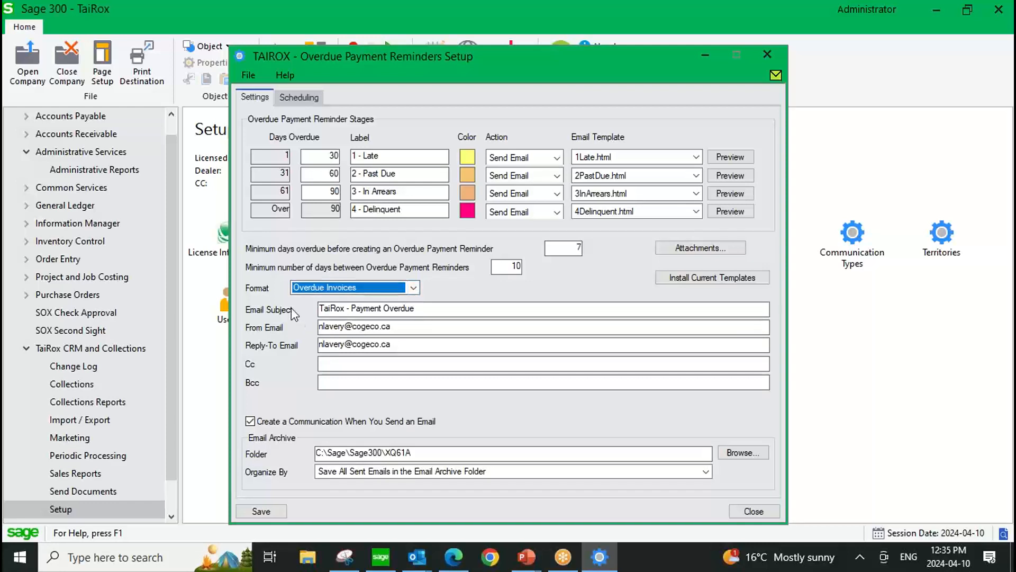
left_click(428, 308)
left_click_drag(416, 308, 330, 308)
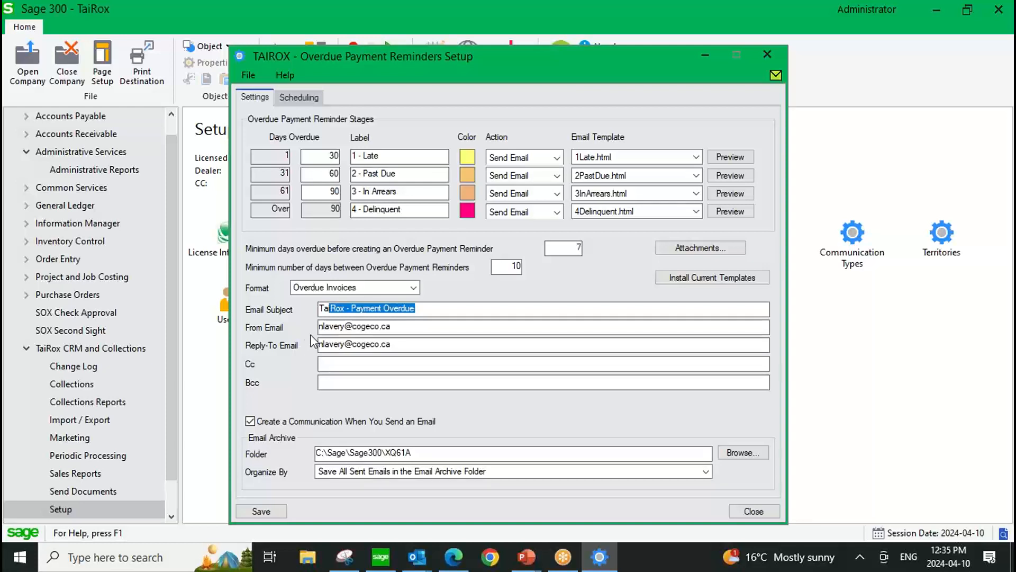
left_click(429, 310)
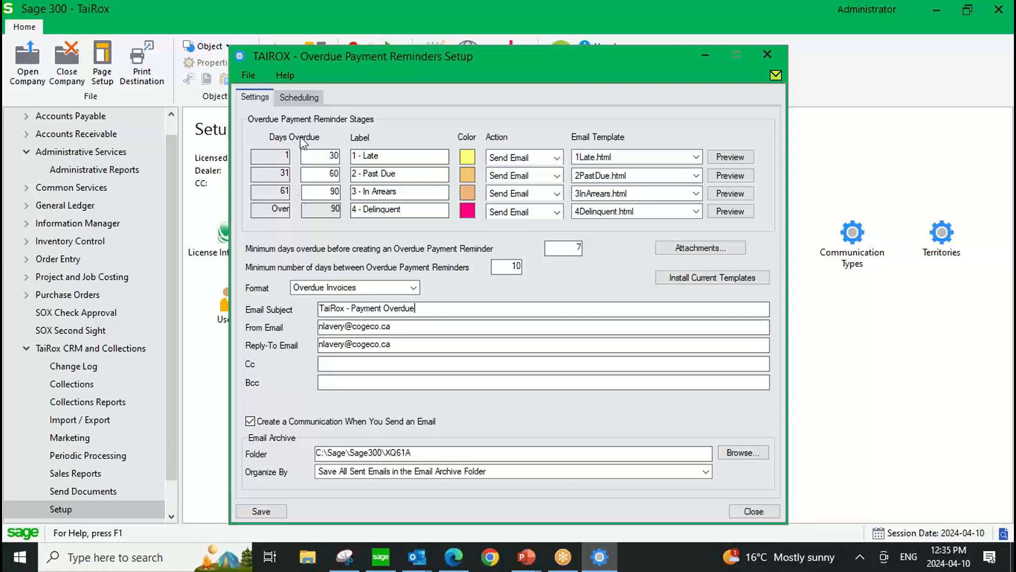
Review the user name and phone substitution variables in the scheduling settings for overdue payment reminders.
left_click(299, 97)
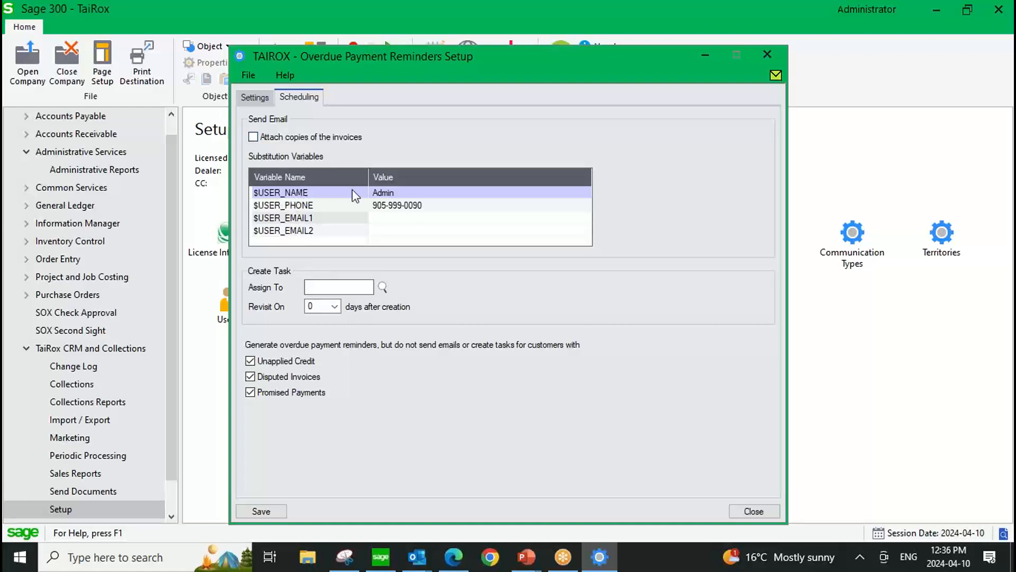
left_click(389, 191)
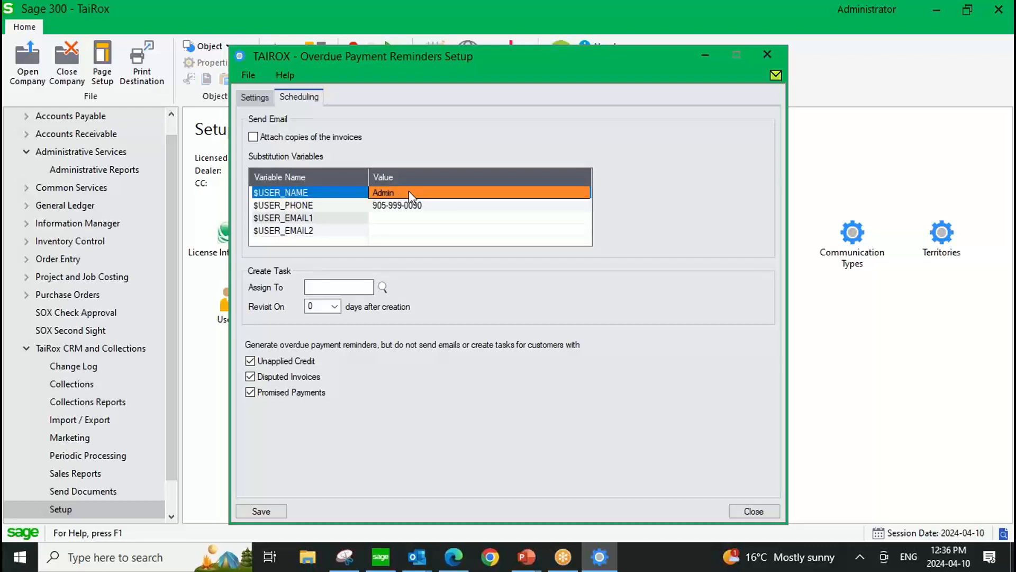
left_click(437, 206)
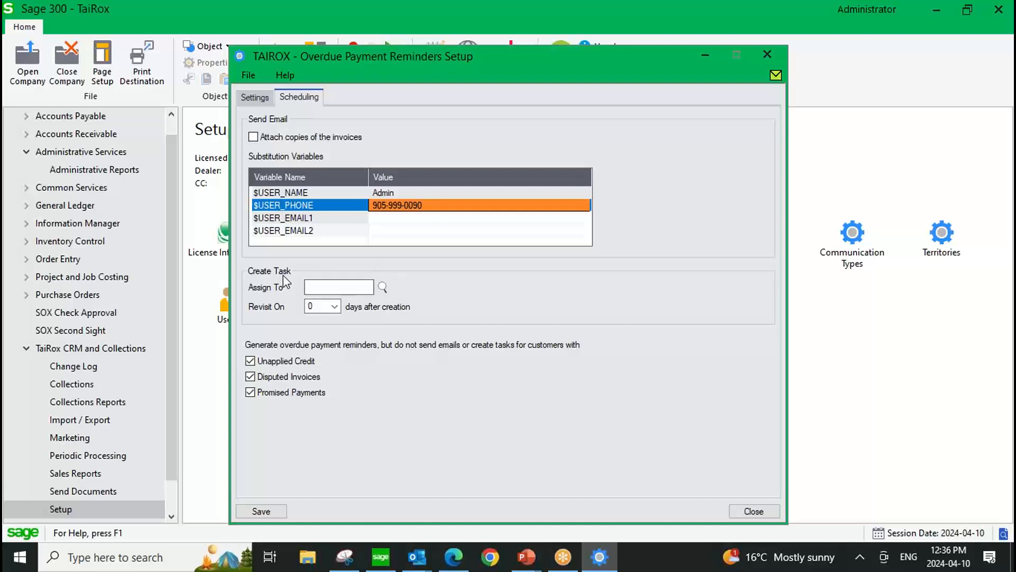
Assign the reminder tasks to ADMIN with a revisit 4 days after creation, and save the overdue payment reminders setup.
left_click(383, 287)
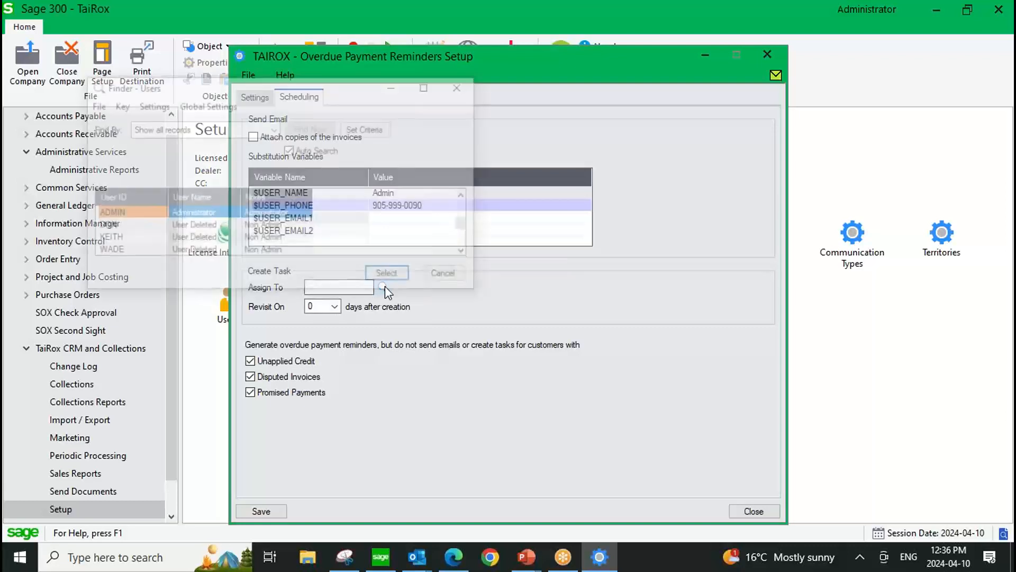
double_click(125, 214)
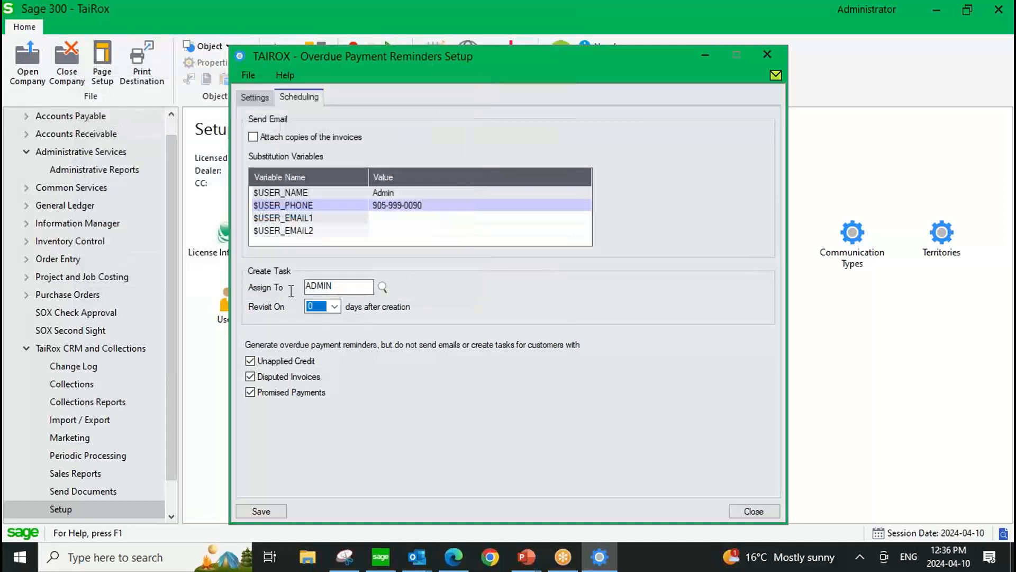
left_click(335, 307)
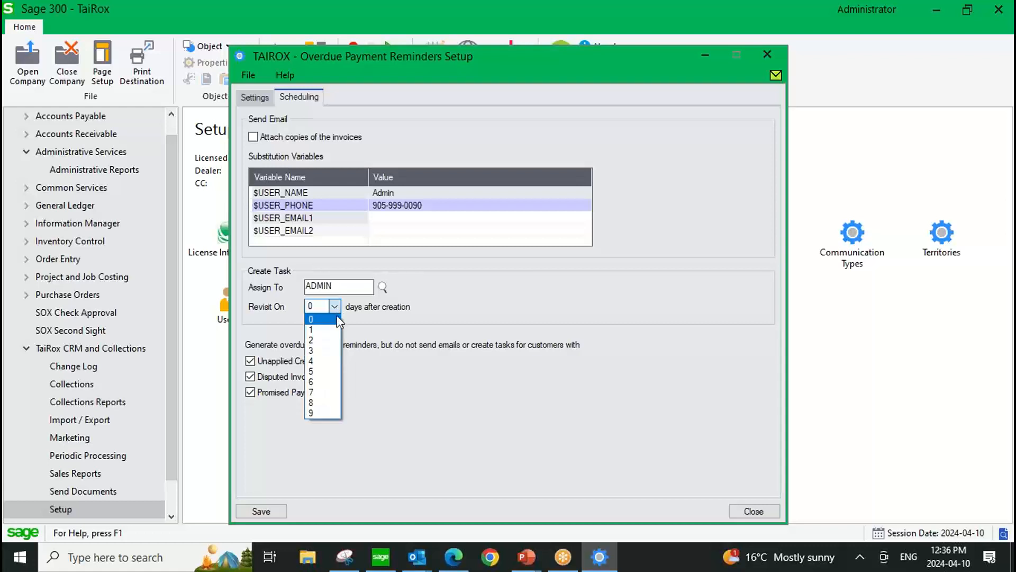
left_click(315, 362)
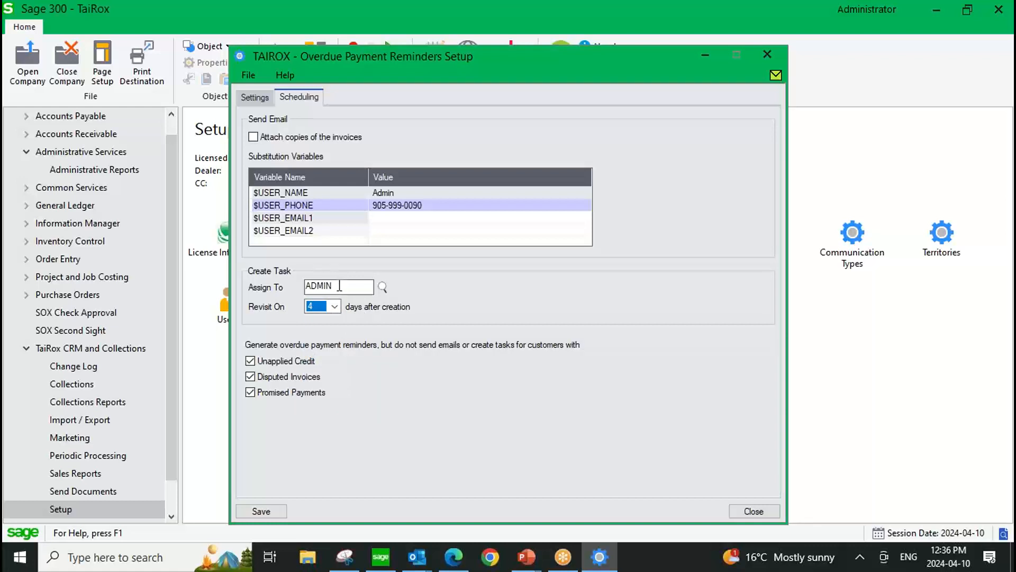
left_click_drag(339, 285, 306, 286)
left_click(262, 511)
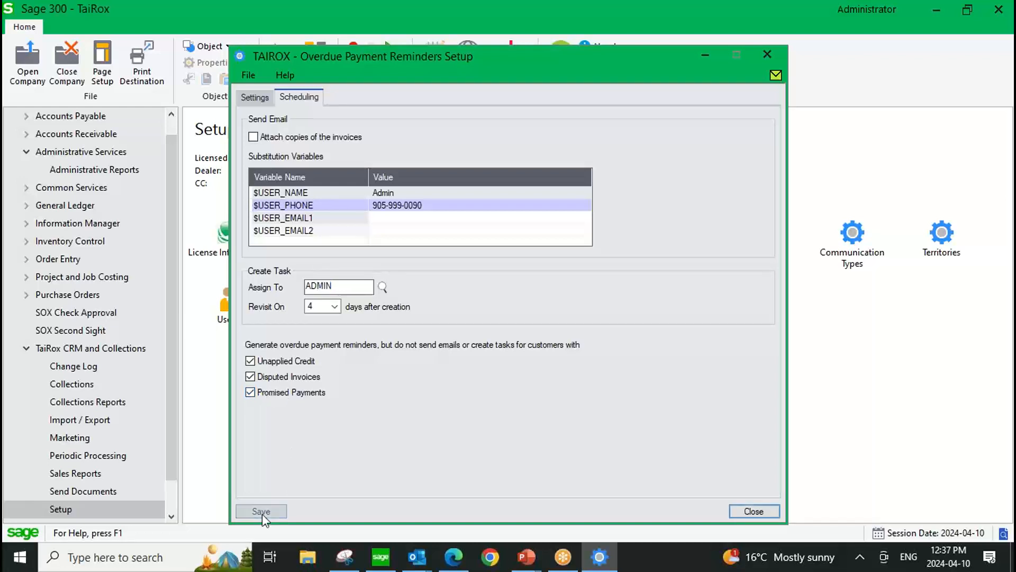
left_click(753, 510)
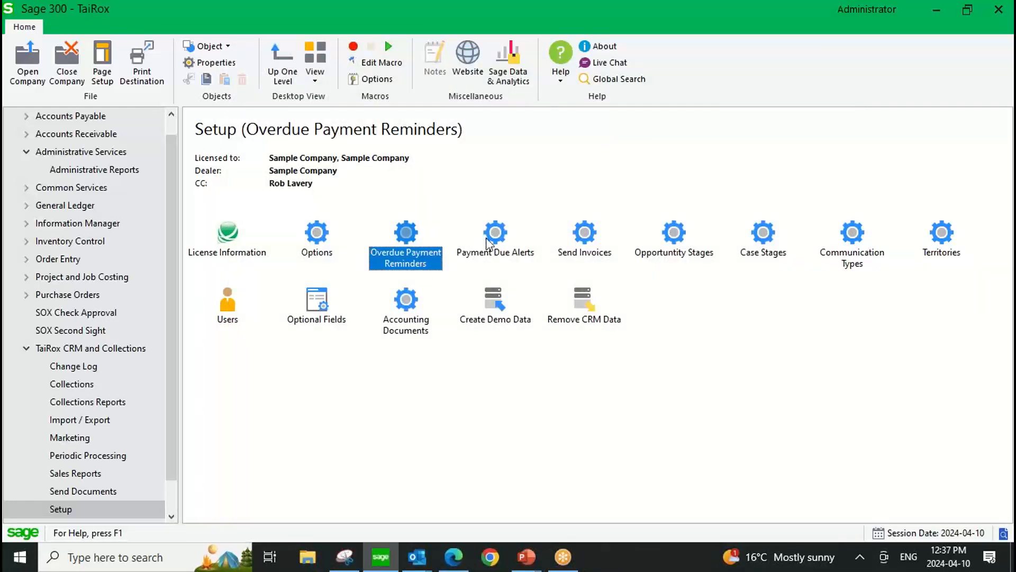
Examine the general and scheduling settings of the Payment Due Alerts setup without changing them.
double_click(493, 228)
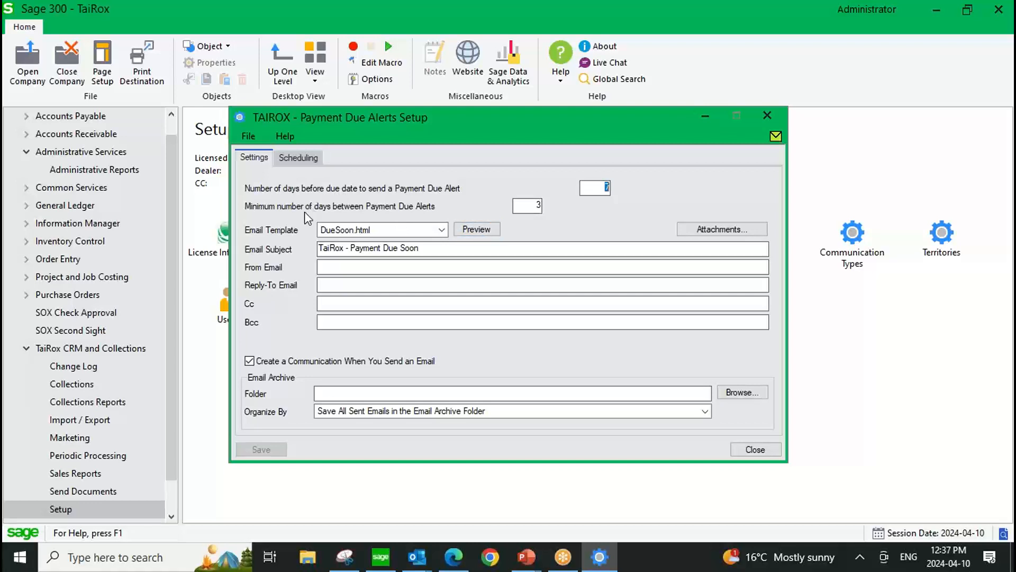
left_click(592, 189)
left_click(298, 158)
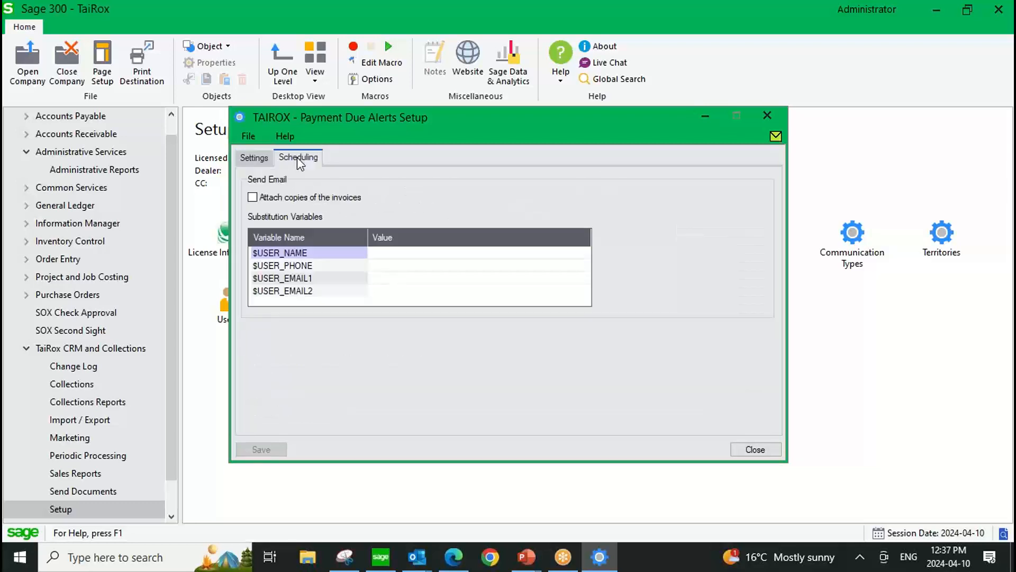
left_click(766, 114)
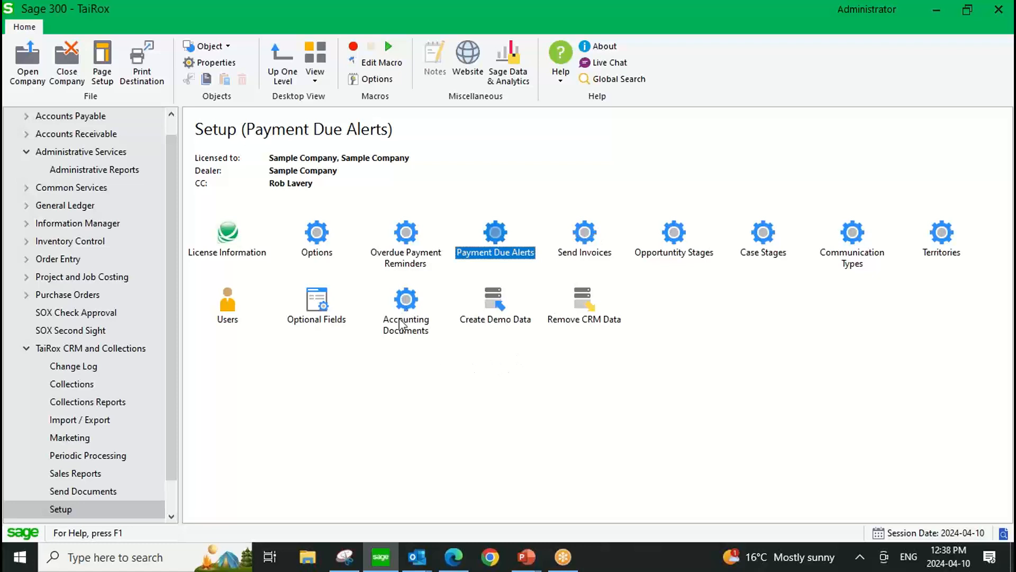
Open the Accounting Documents setup and examine which document types are available, keeping A/R Statement.
double_click(405, 304)
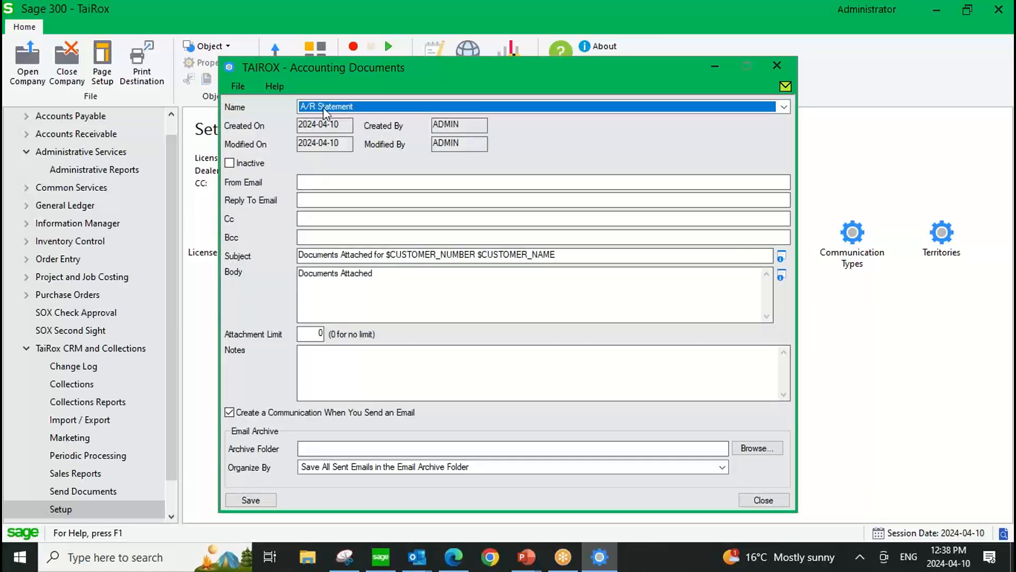
left_click(338, 107)
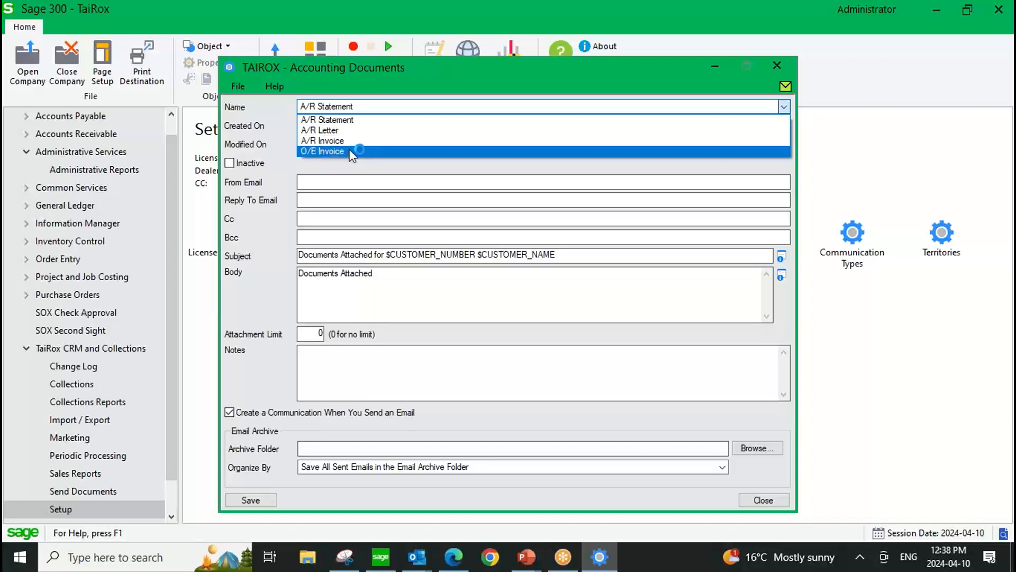
left_click(354, 106)
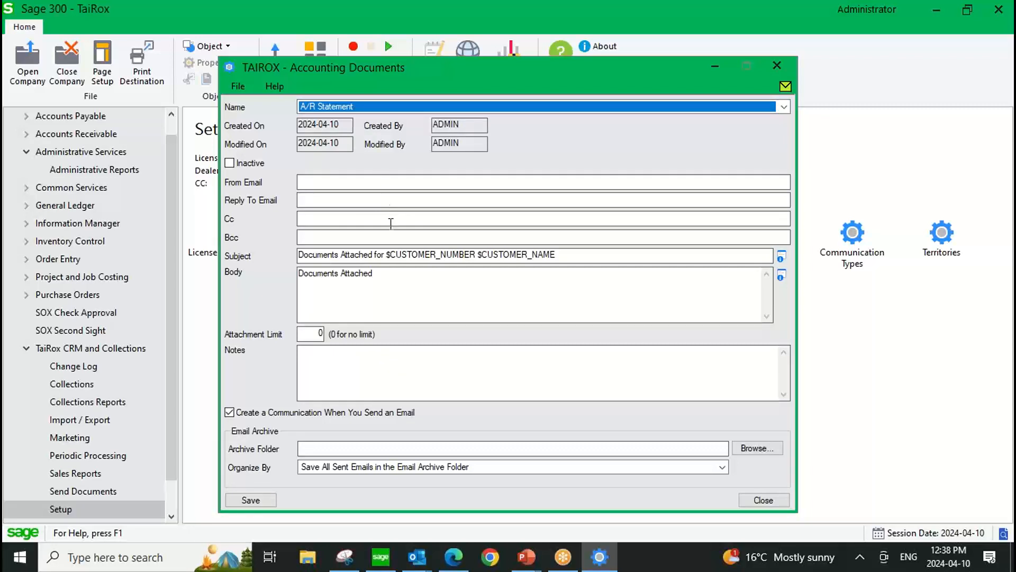
left_click_drag(556, 255, 261, 271)
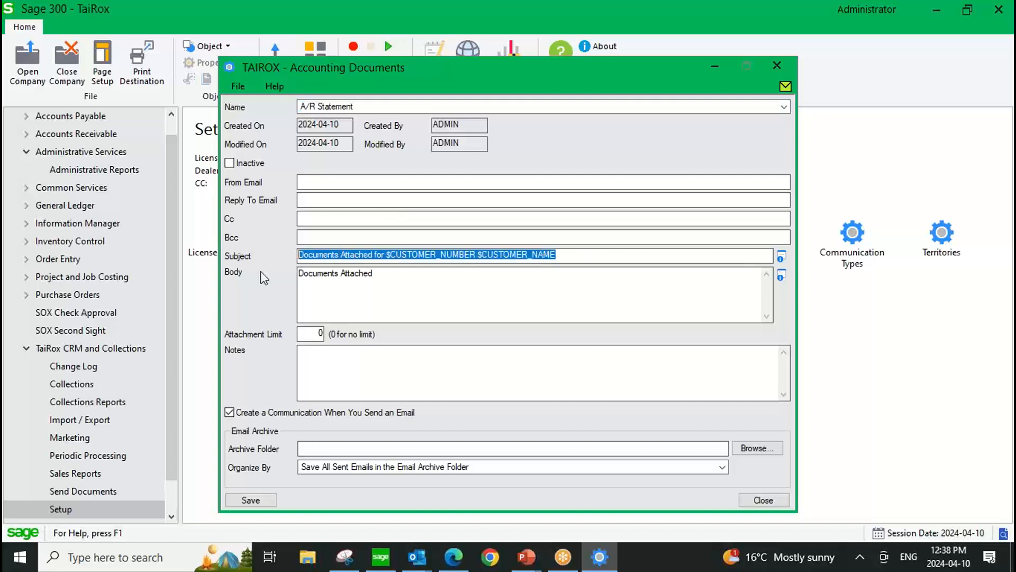
left_click_drag(400, 274, 254, 275)
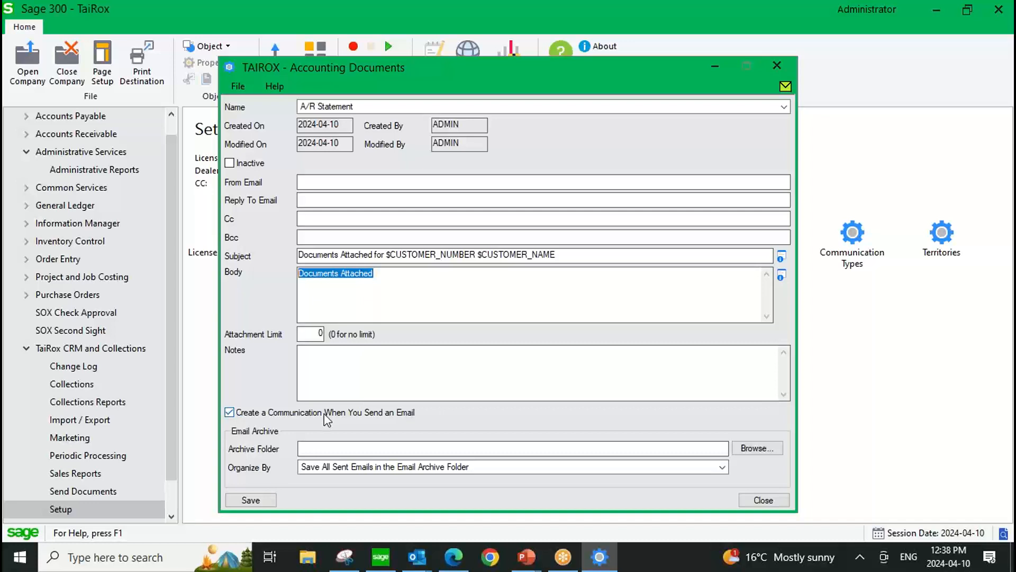
left_click(784, 106)
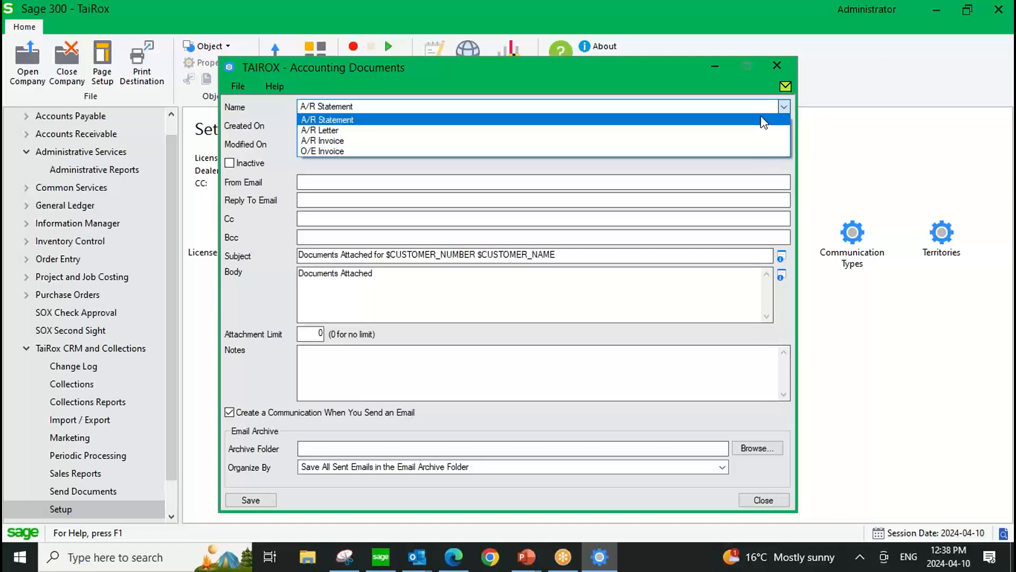
left_click(760, 119)
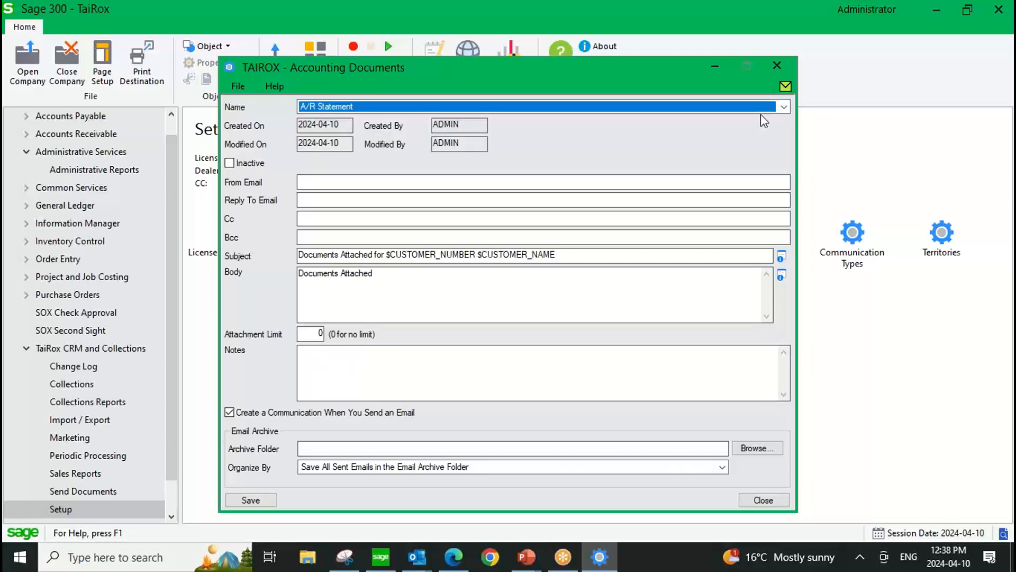
left_click(777, 65)
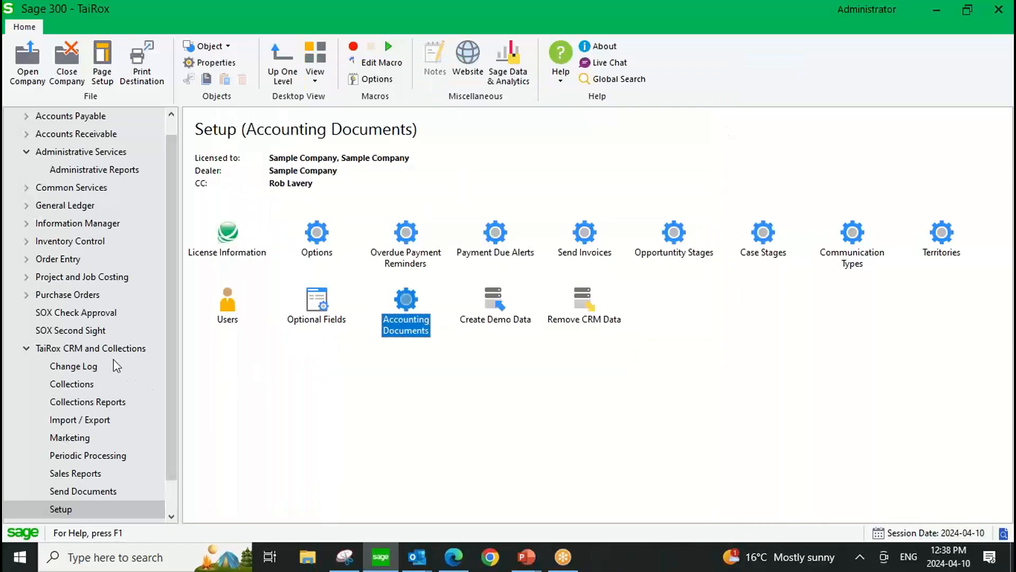
Open the record of the company with ID 3 from the TaiRox CRM and Collections companies list.
left_click(77, 350)
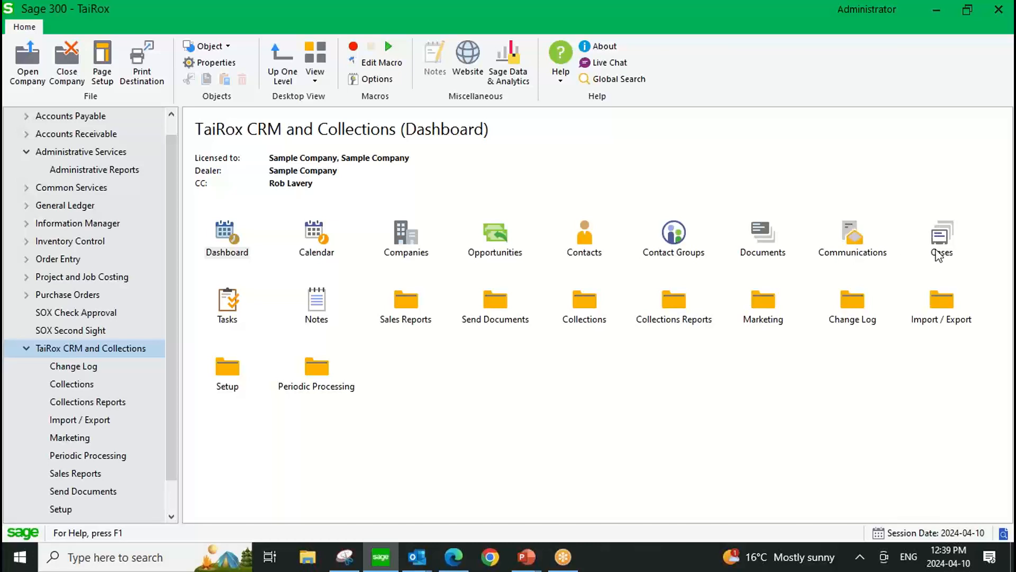
double_click(412, 238)
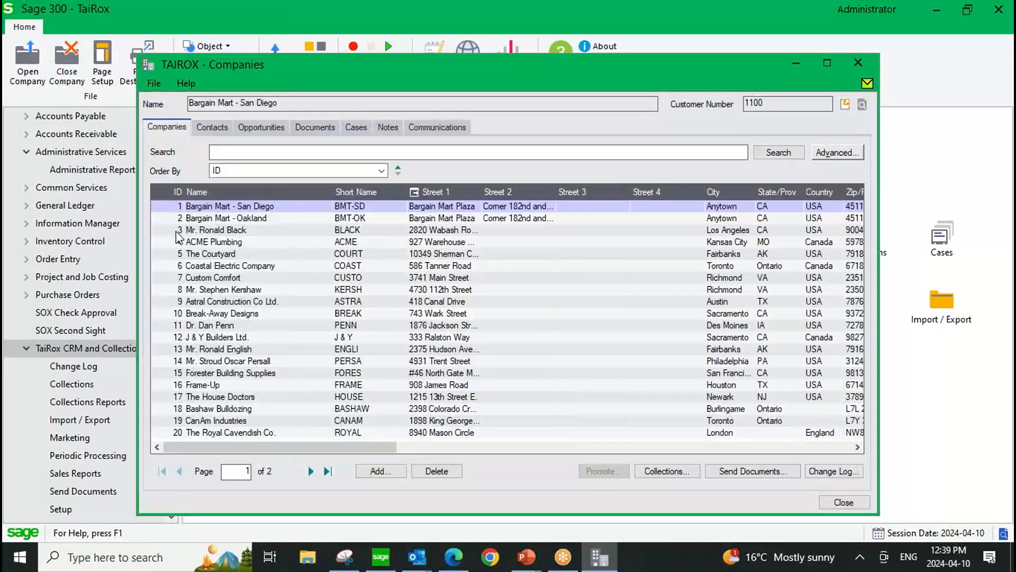
left_click(178, 231)
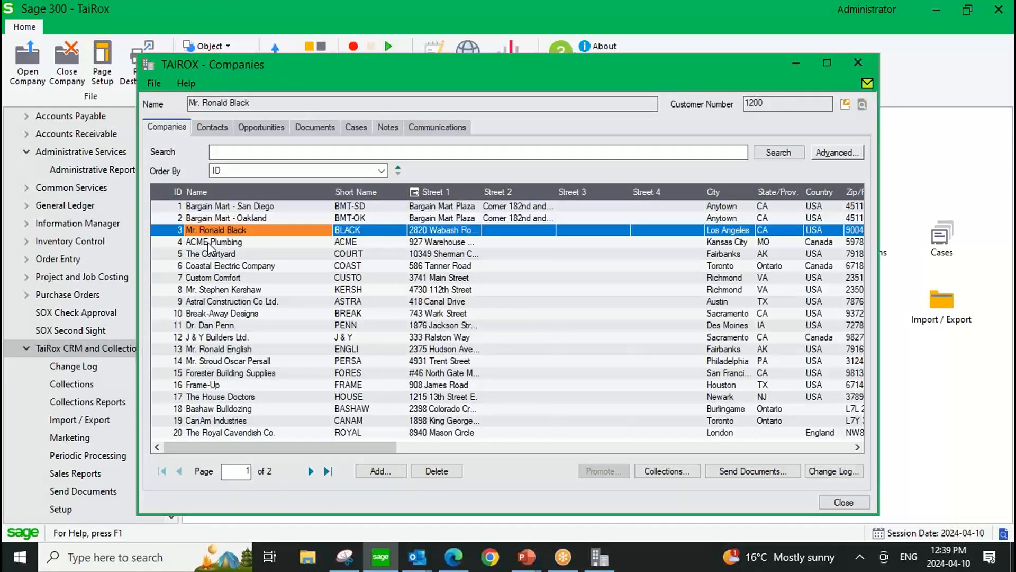
key("Return")
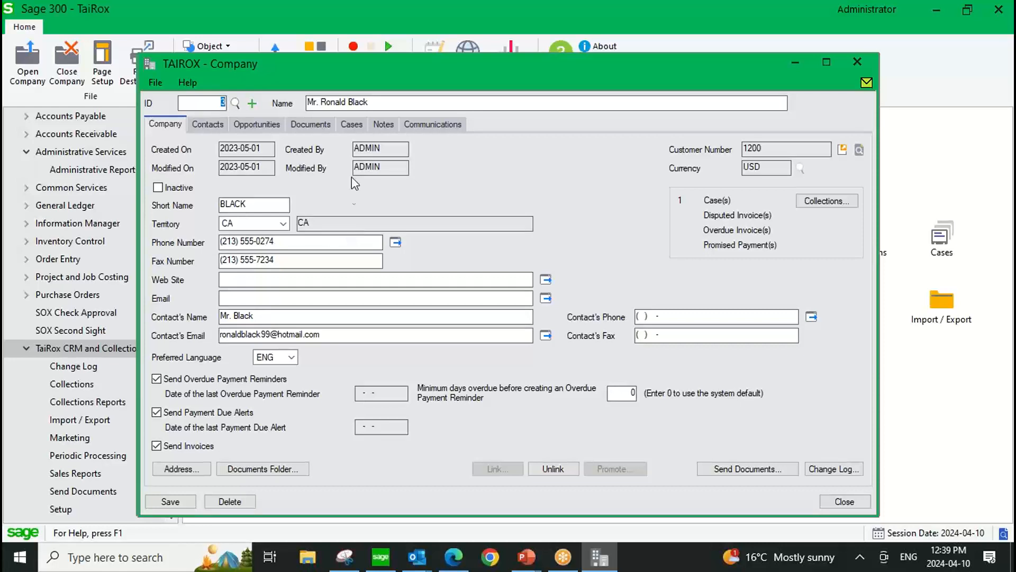
left_click_drag(388, 64, 386, 67)
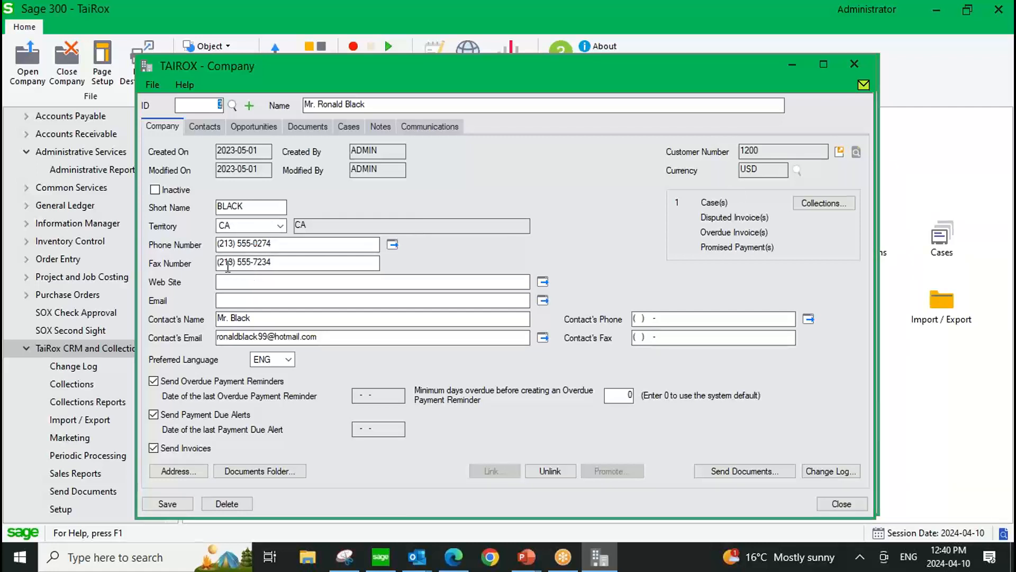
Start an email to the contact's address from the company record and discard the message without saving it.
left_click(287, 245)
left_click(541, 338)
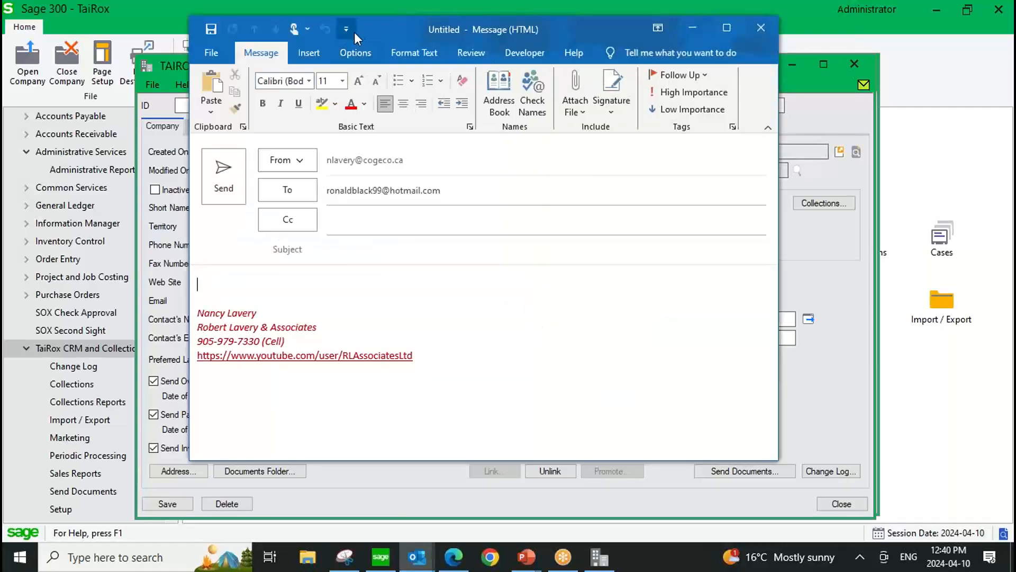
left_click_drag(355, 36, 299, 96)
left_click(705, 87)
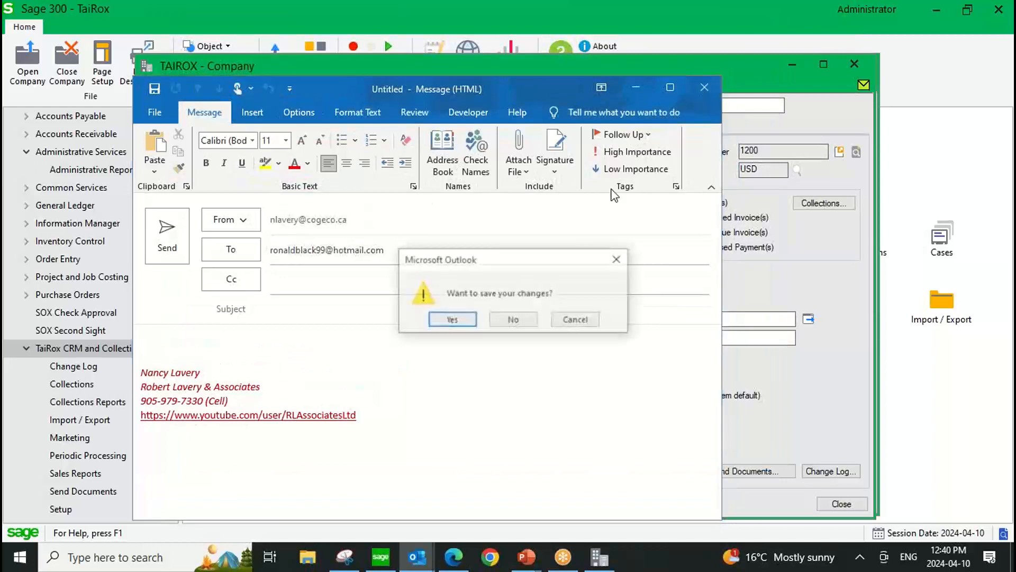
left_click(512, 319)
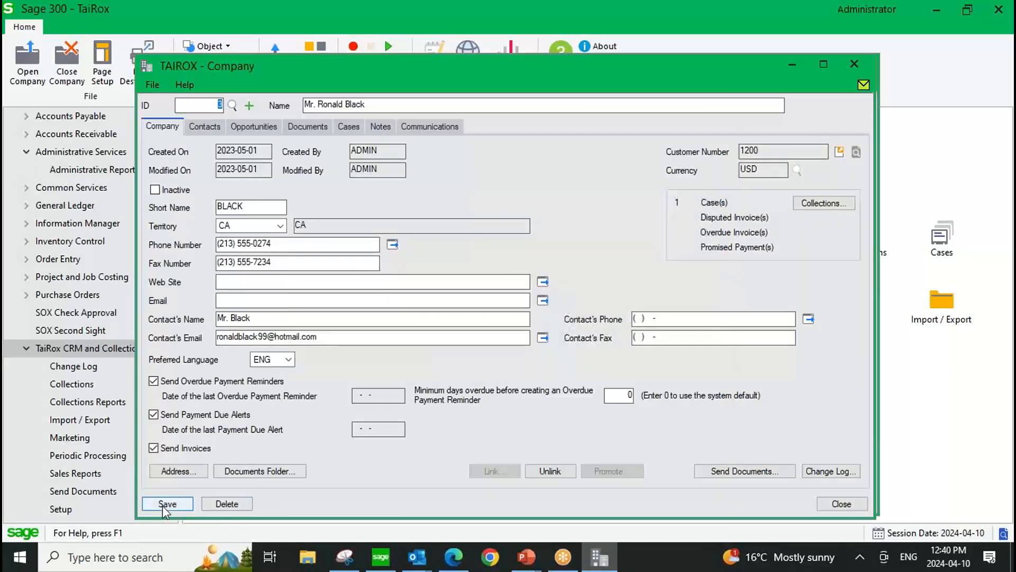
Review the company's address details, web site field and preferred language choices, keeping ENG.
left_click(178, 470)
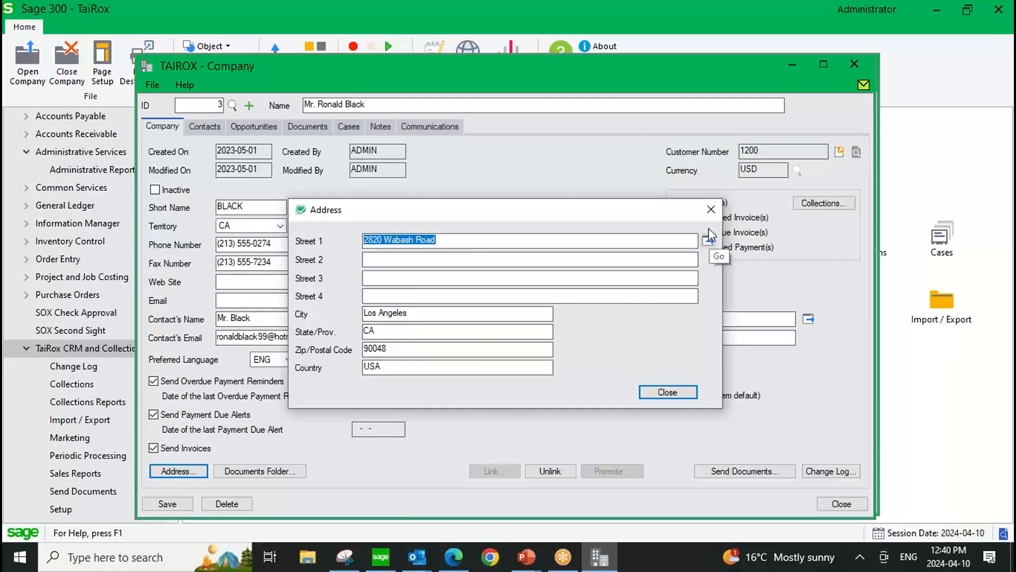
left_click(711, 211)
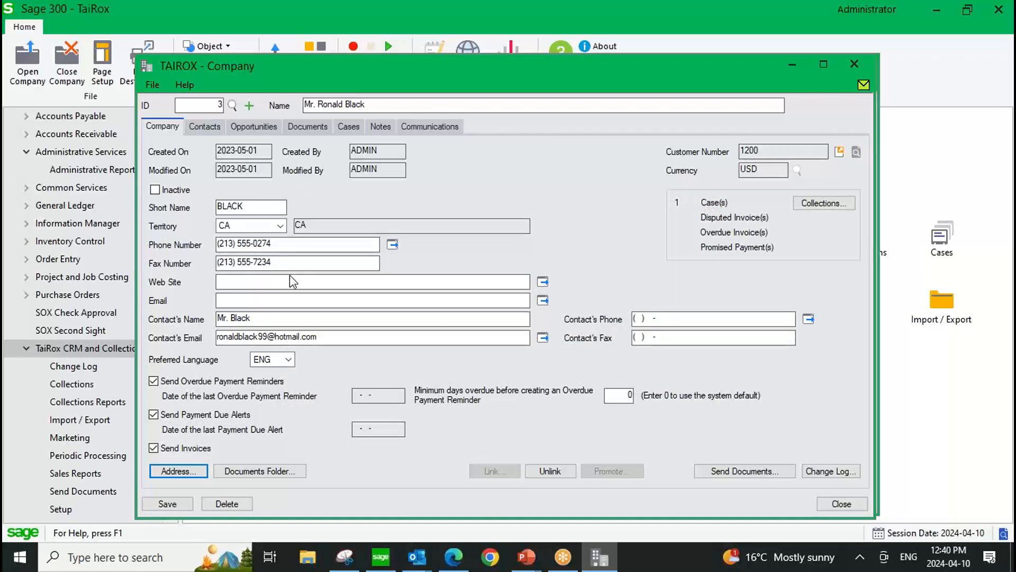
left_click(224, 282)
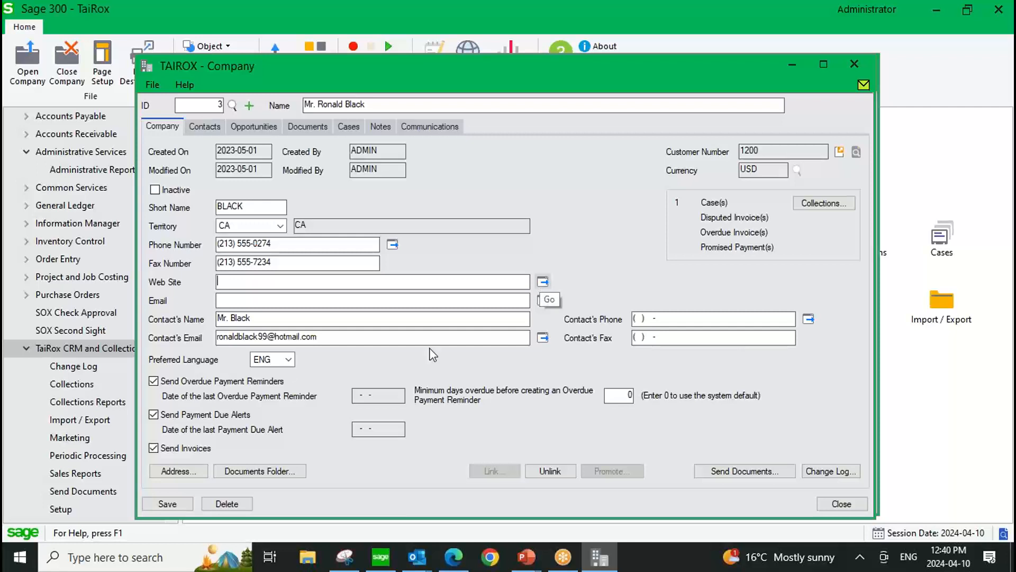
left_click(290, 362)
left_click(290, 362)
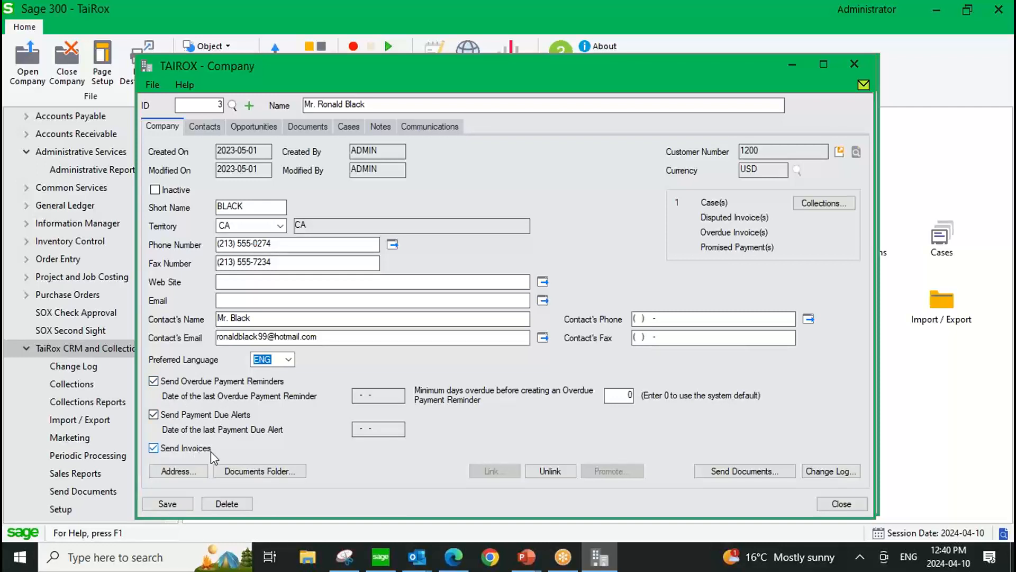
Examine the company's own minimum days overdue for creating an overdue payment reminder, without changing it.
left_click(618, 396)
left_click(613, 397)
left_click_drag(624, 398, 651, 399)
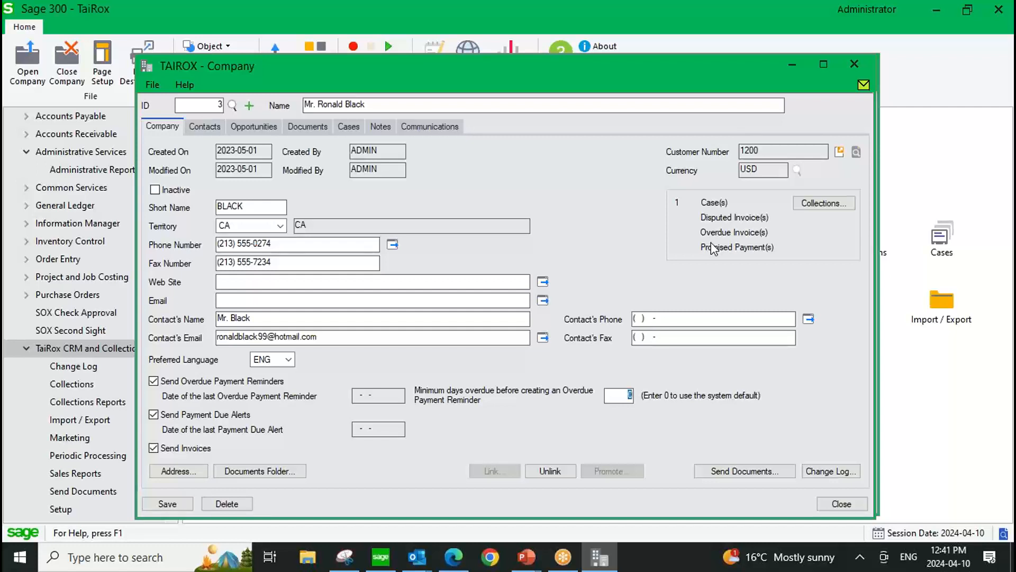
Open the record of the contact with ID 13 from the company's contacts.
left_click(210, 128)
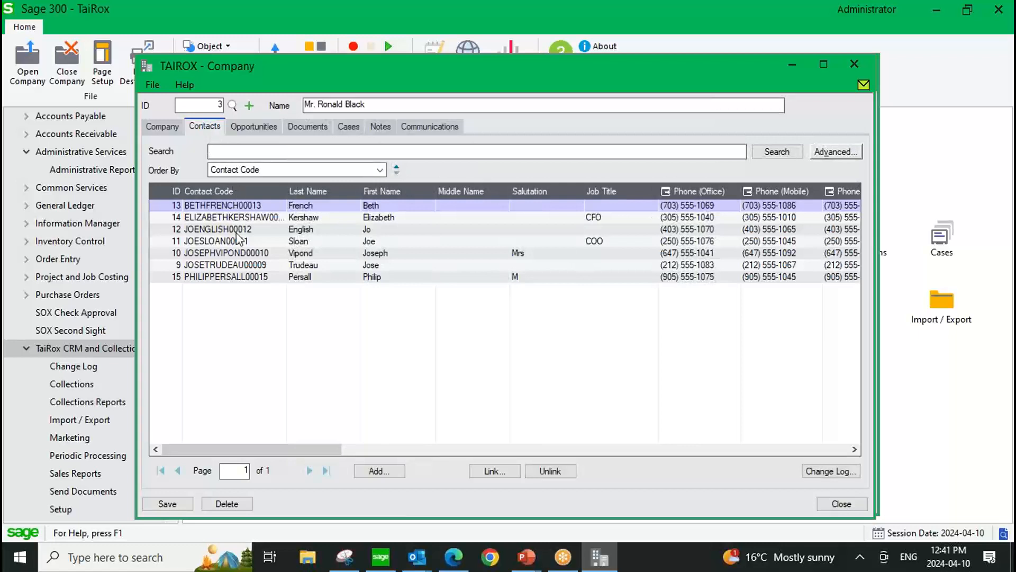
left_click(229, 205)
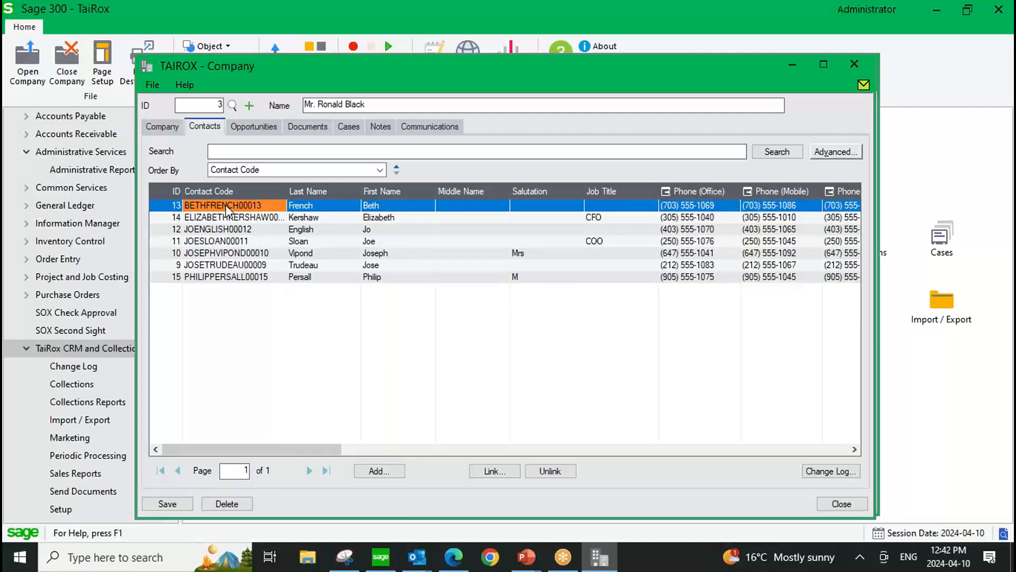
double_click(226, 205)
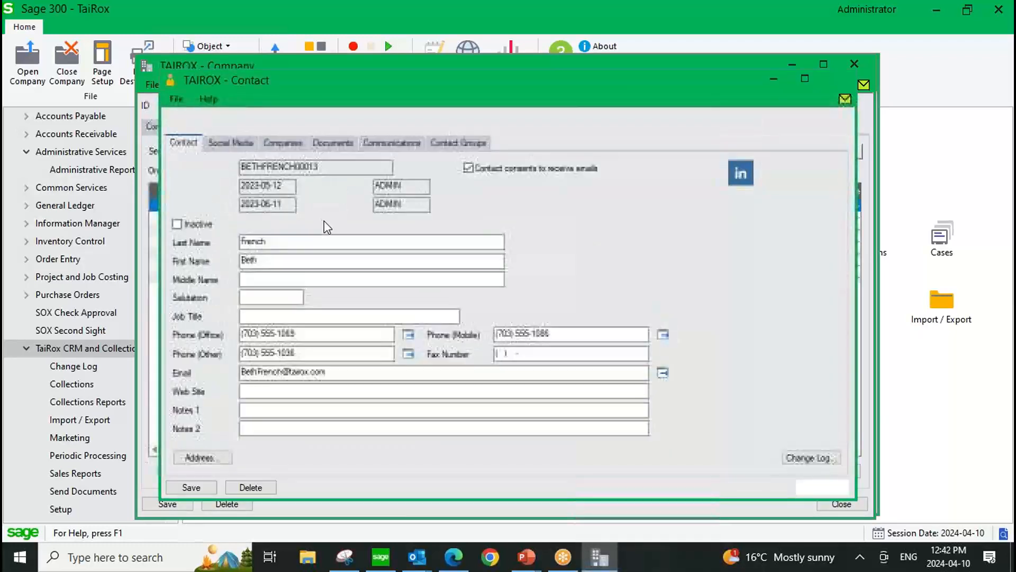
Start a new social media entry for the contact and set its name to Facebook.
left_click(223, 141)
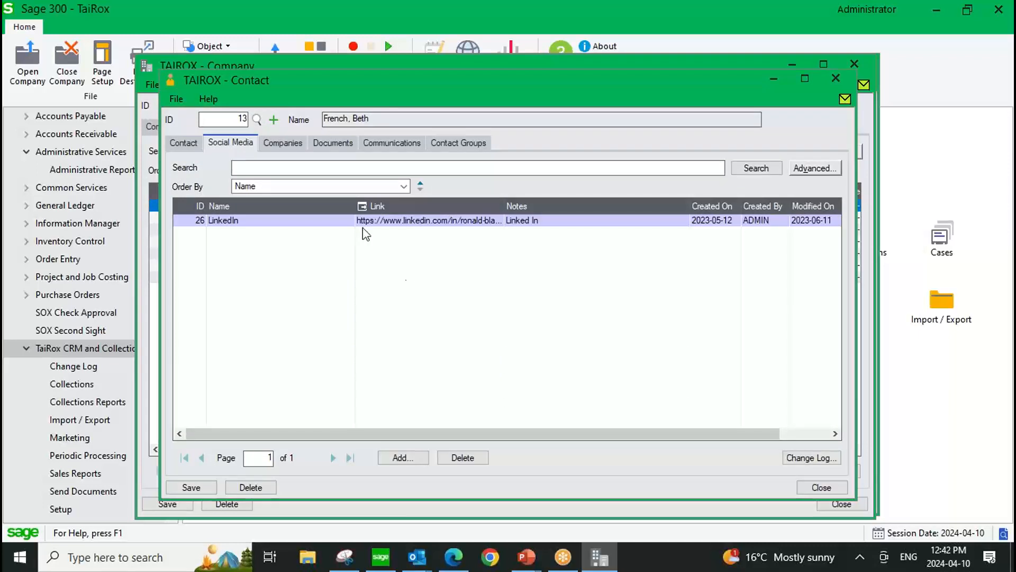
left_click(400, 458)
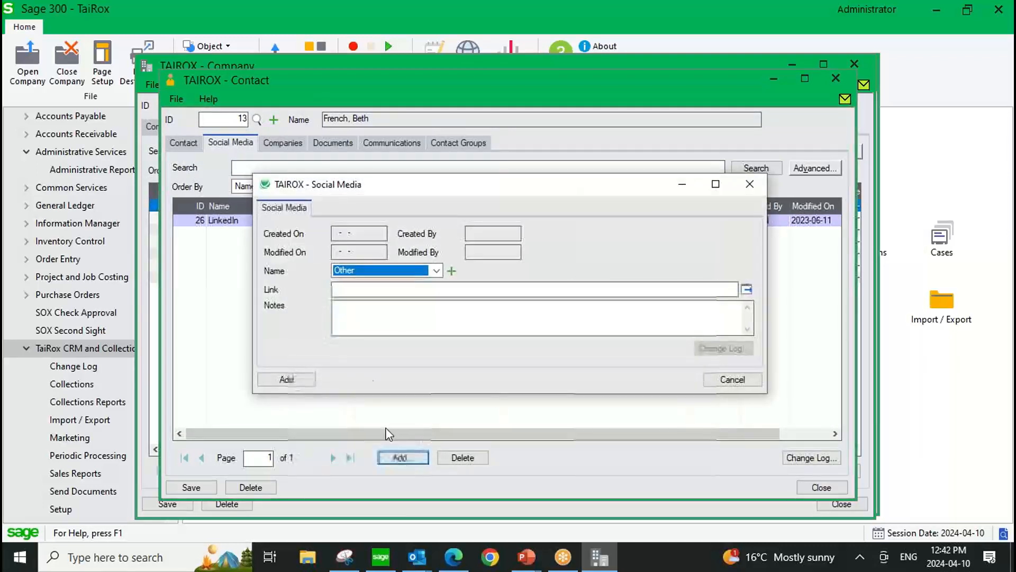
left_click(438, 270)
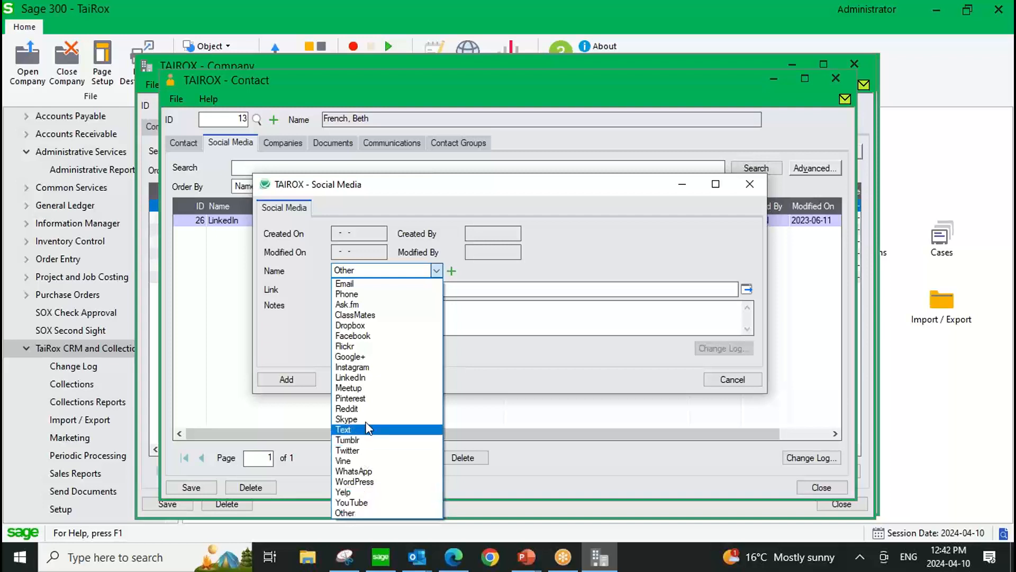
left_click(365, 336)
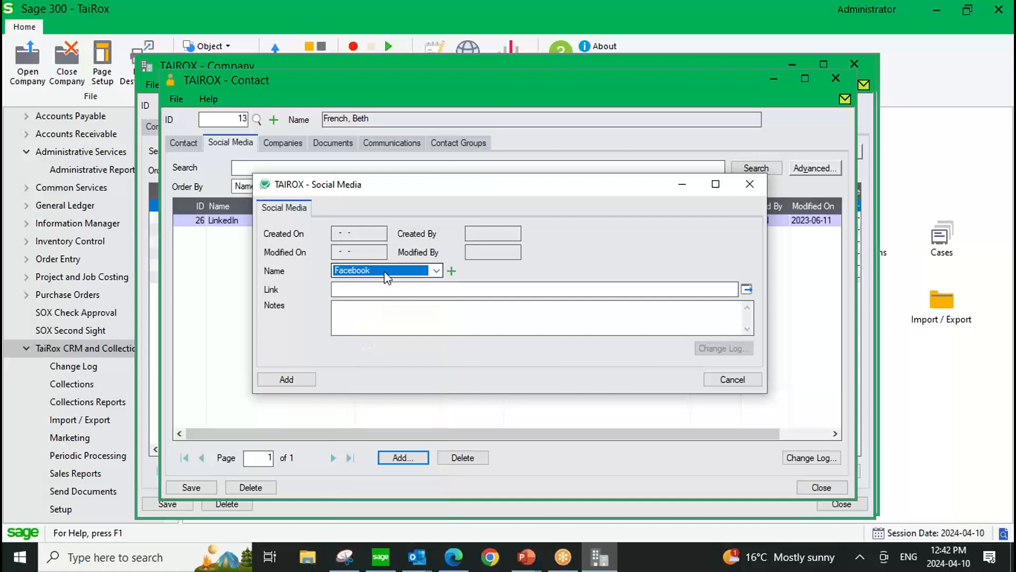
Set the Facebook entry's link to tairox.com, add it to the contact and close the entry.
left_click(355, 290)
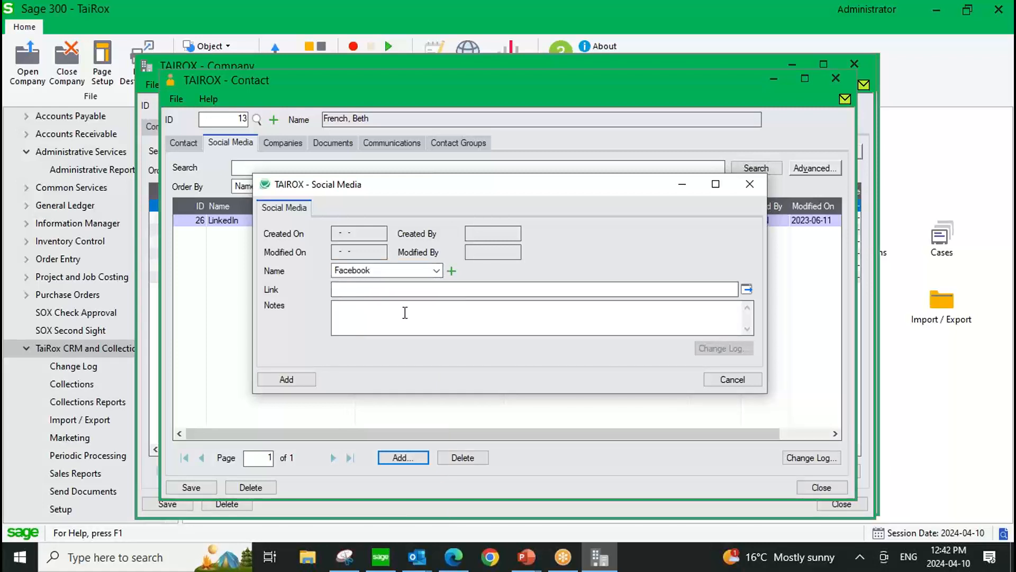
type("ahahah")
double_click(390, 290)
type("tairox.com")
left_click(284, 380)
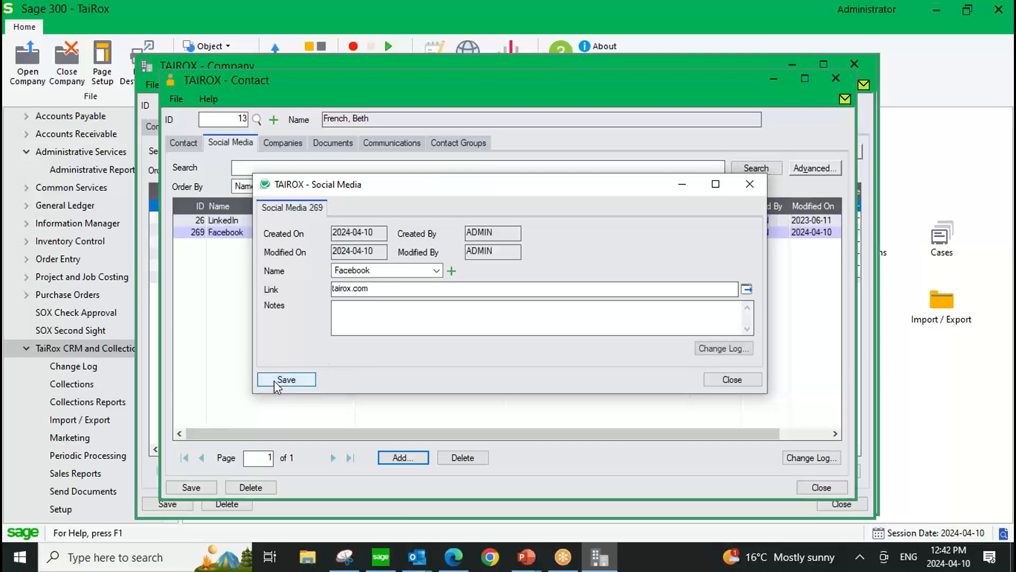
left_click(727, 379)
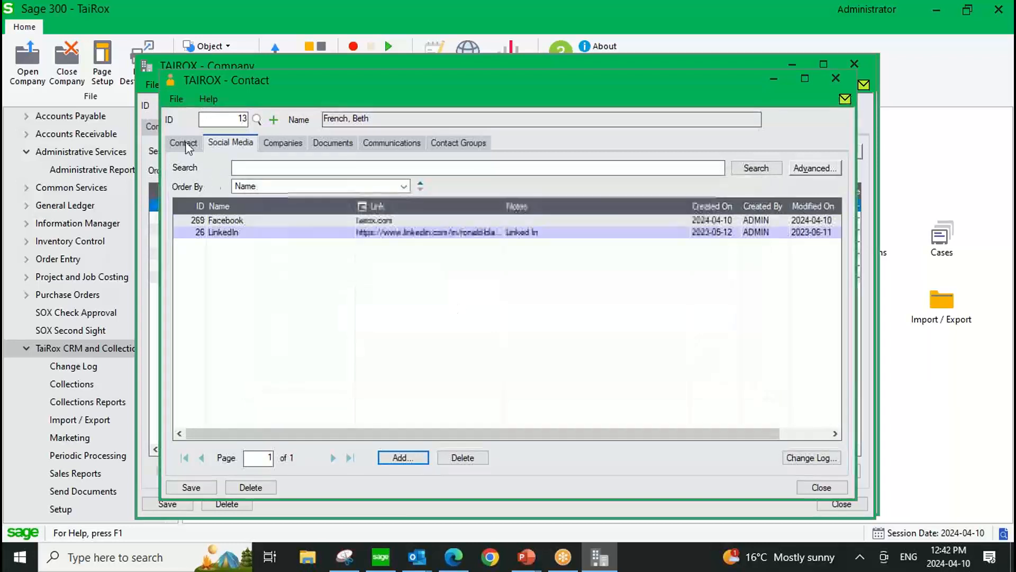
Review the contact's main details, documents, communications and contact groups, and close the contact record.
left_click(184, 141)
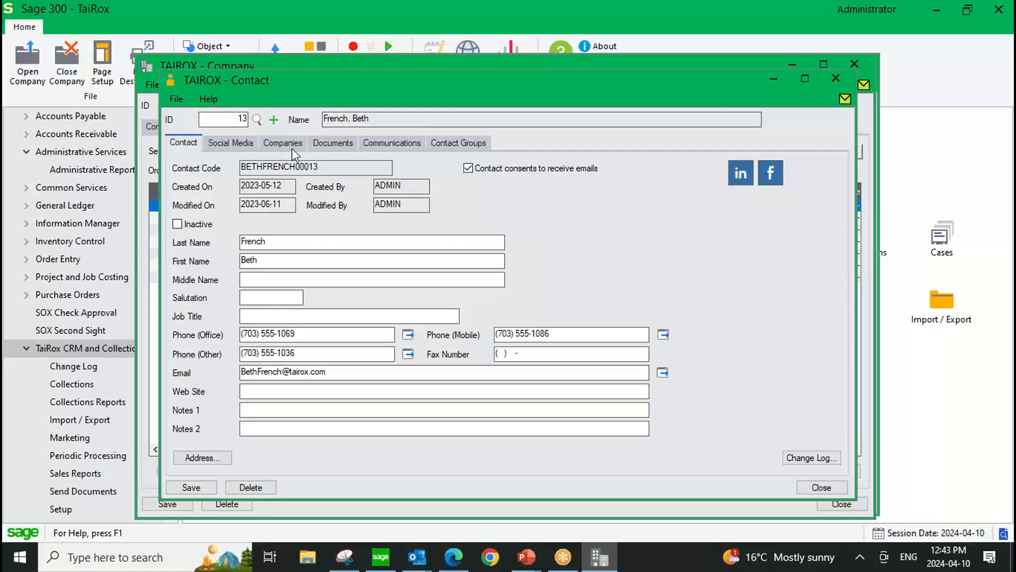
left_click(330, 147)
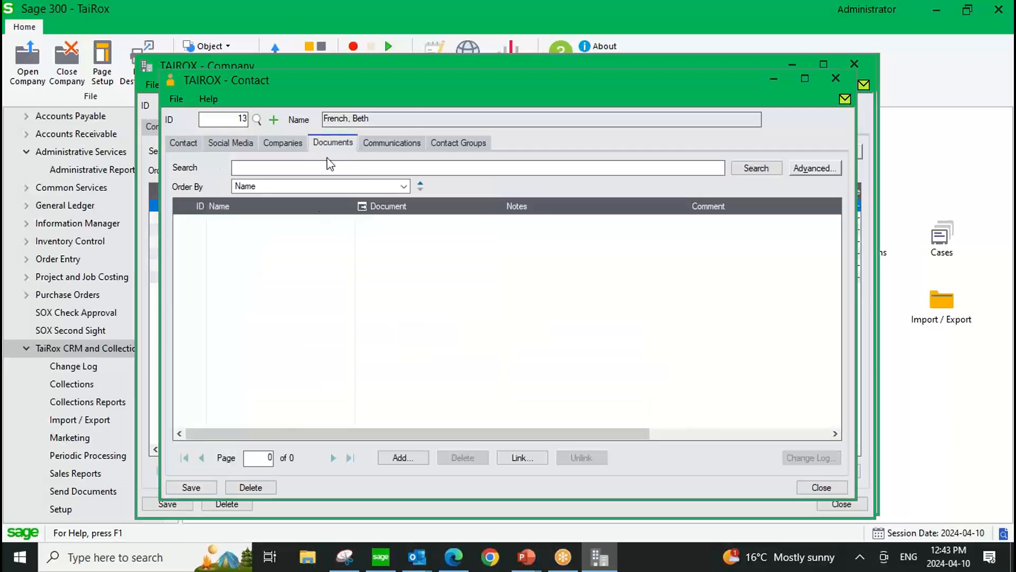
left_click(381, 149)
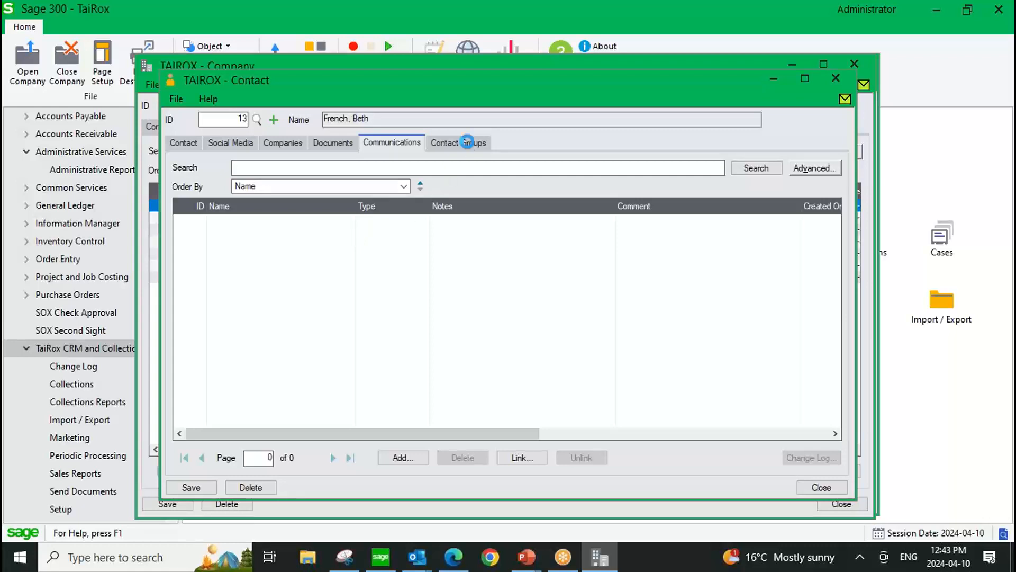
left_click(468, 142)
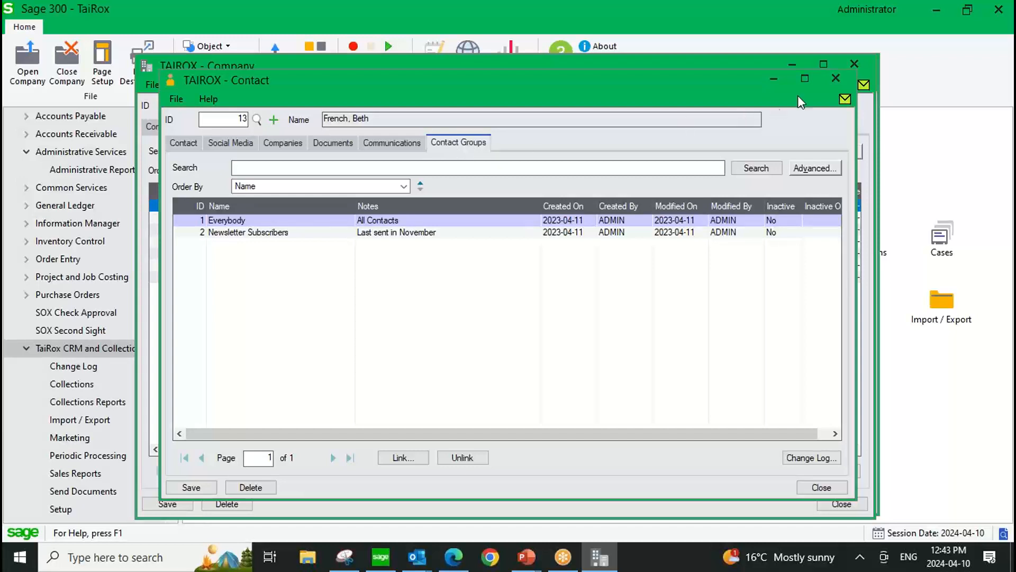
left_click(834, 79)
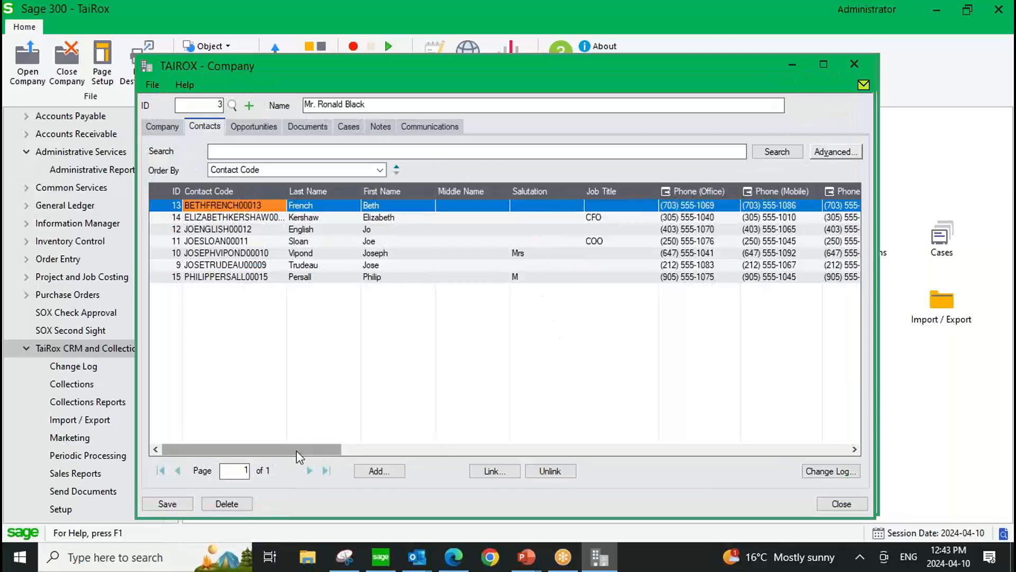
Examine which document types each of the company's contacts receives, and review the documents linked to the company.
left_click_drag(296, 450, 858, 447)
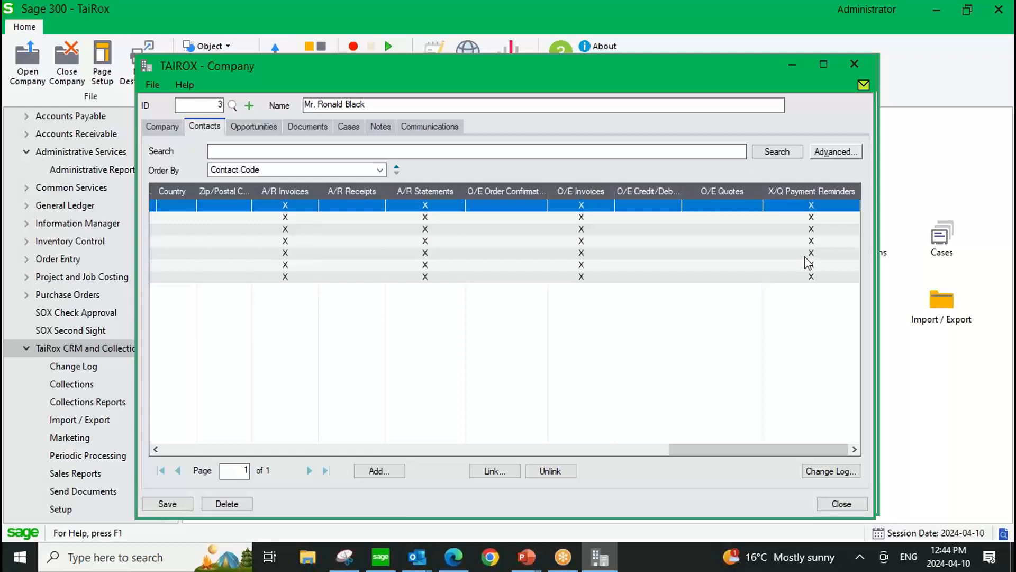
left_click(163, 127)
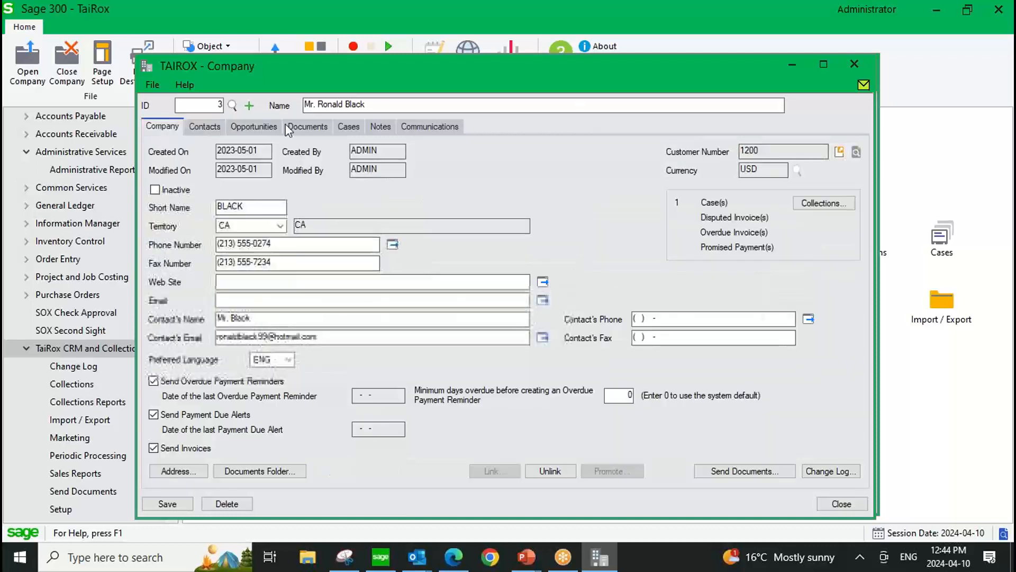
left_click(305, 127)
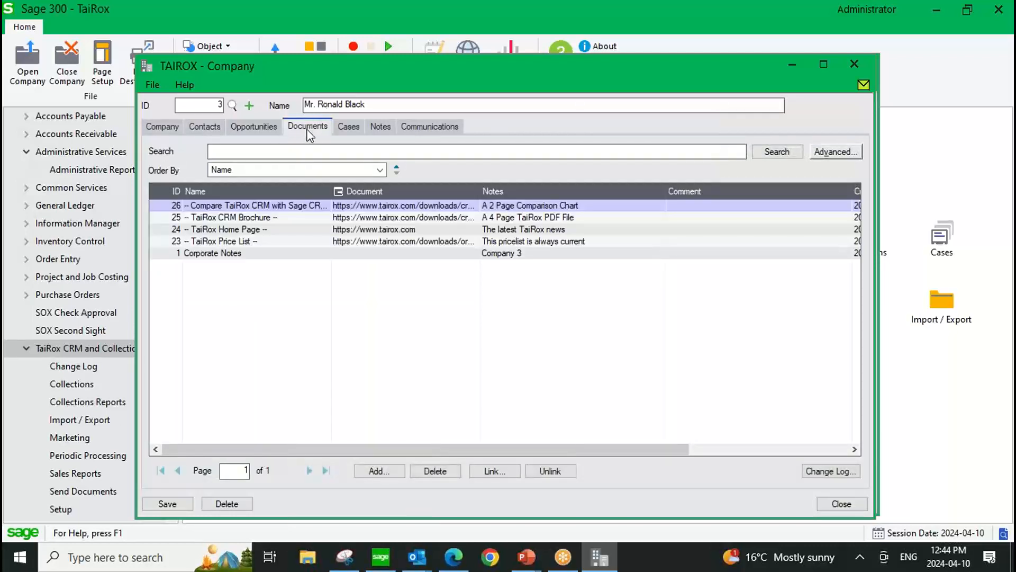
Start a new case for the company named "Called Customer", keeping the type Collection.
left_click(348, 129)
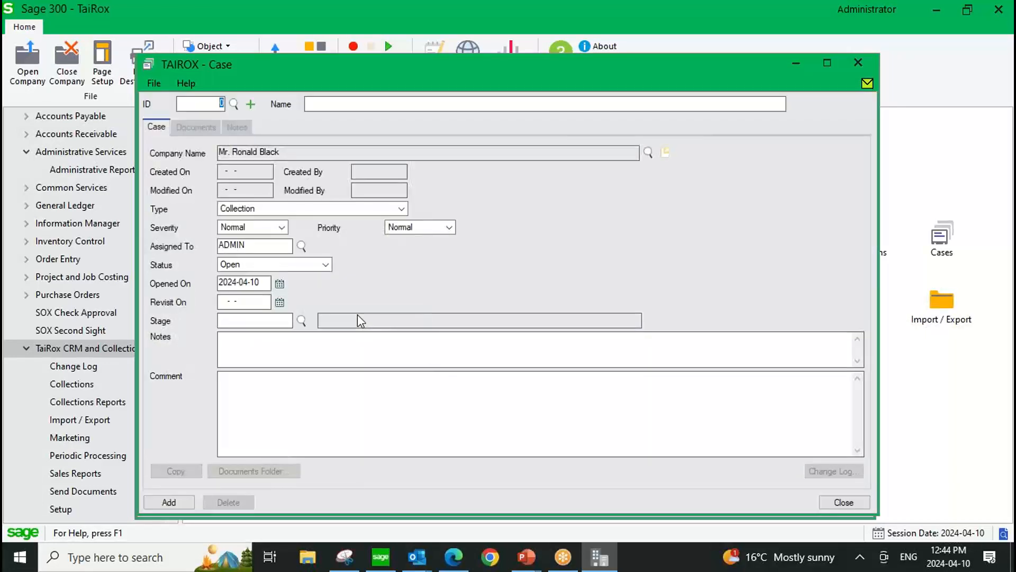
left_click(322, 103)
type("Called Cus")
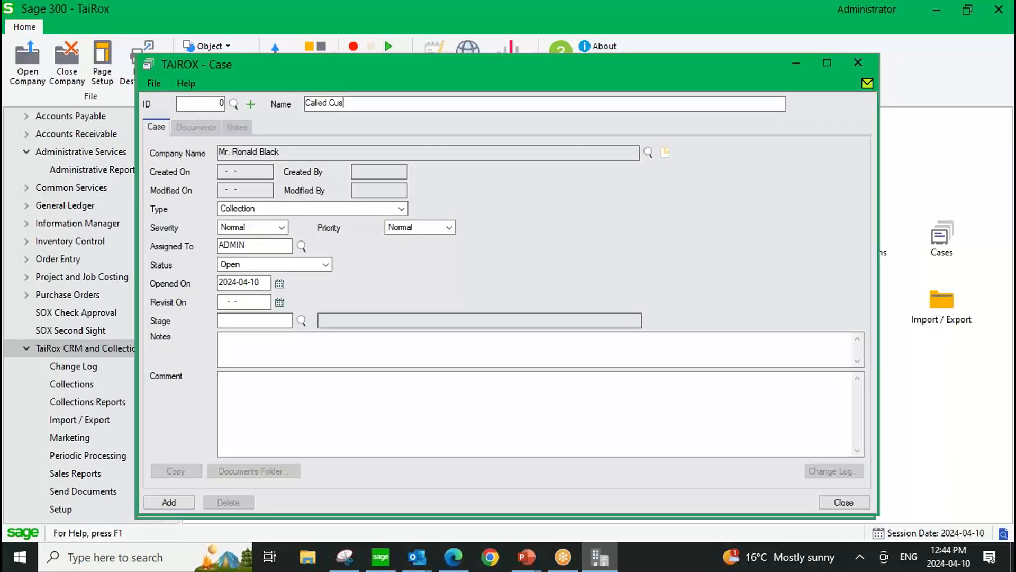
type("tomer")
left_click(243, 208)
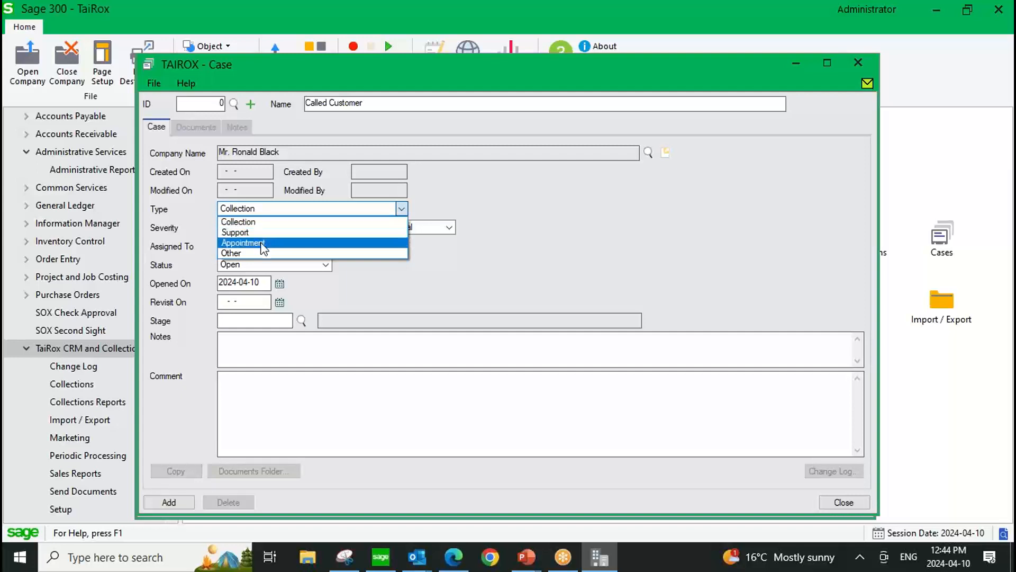
left_click(257, 210)
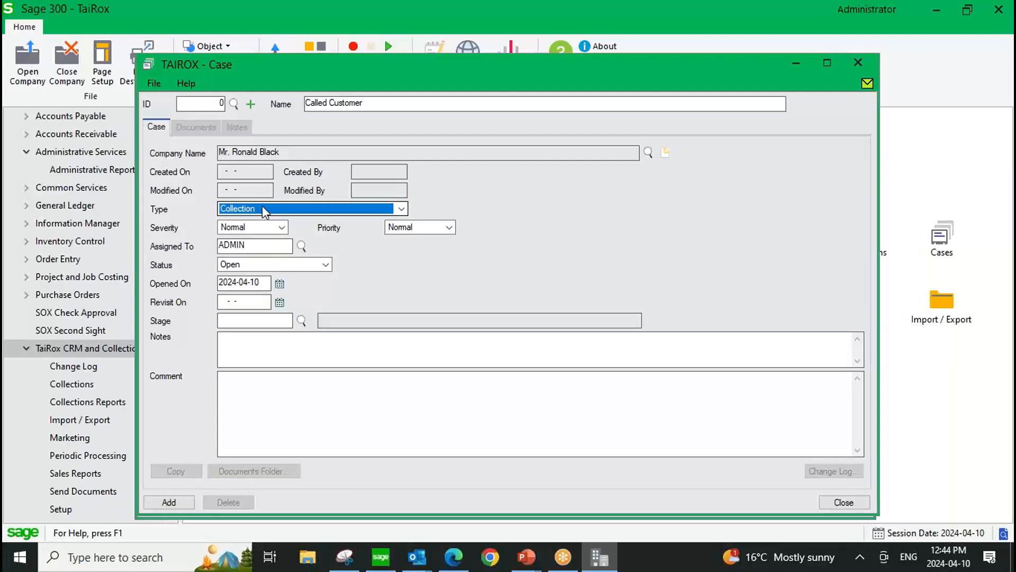
Review the new case's severity, priority, assignee and status settings, keeping Normal, Normal, ADMIN and Open.
left_click(280, 227)
left_click(281, 227)
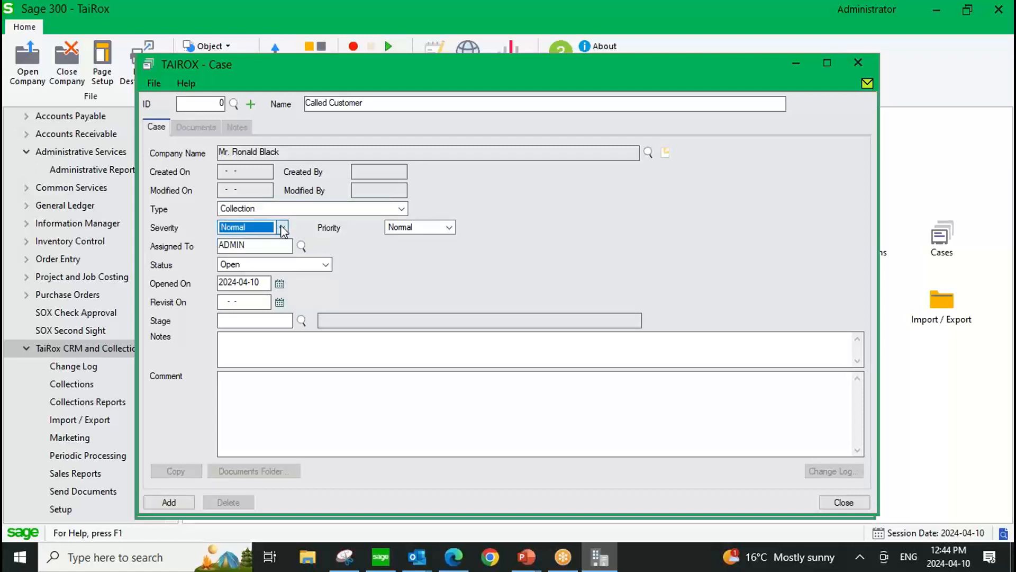
left_click(449, 227)
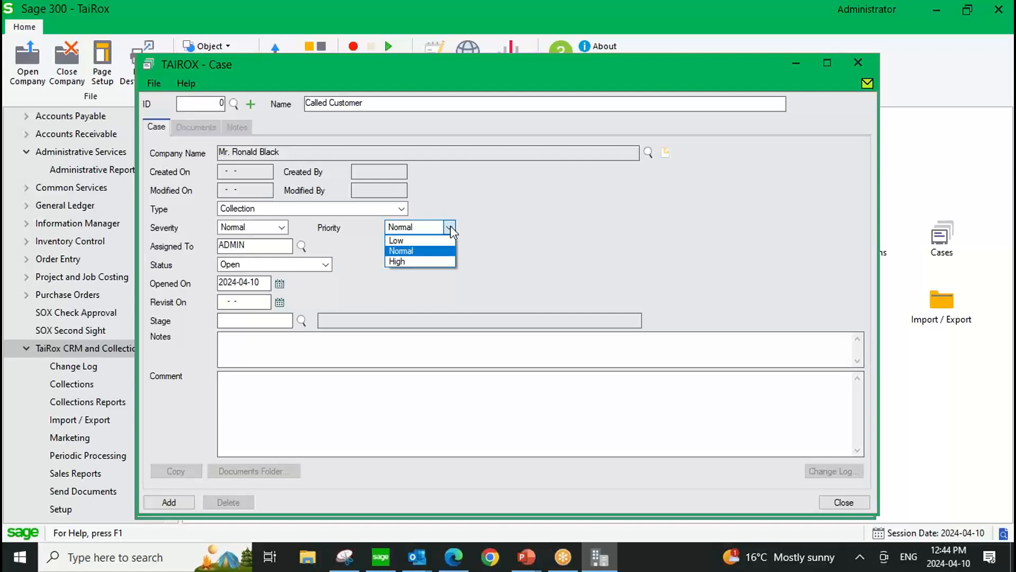
left_click(450, 227)
key("Tab")
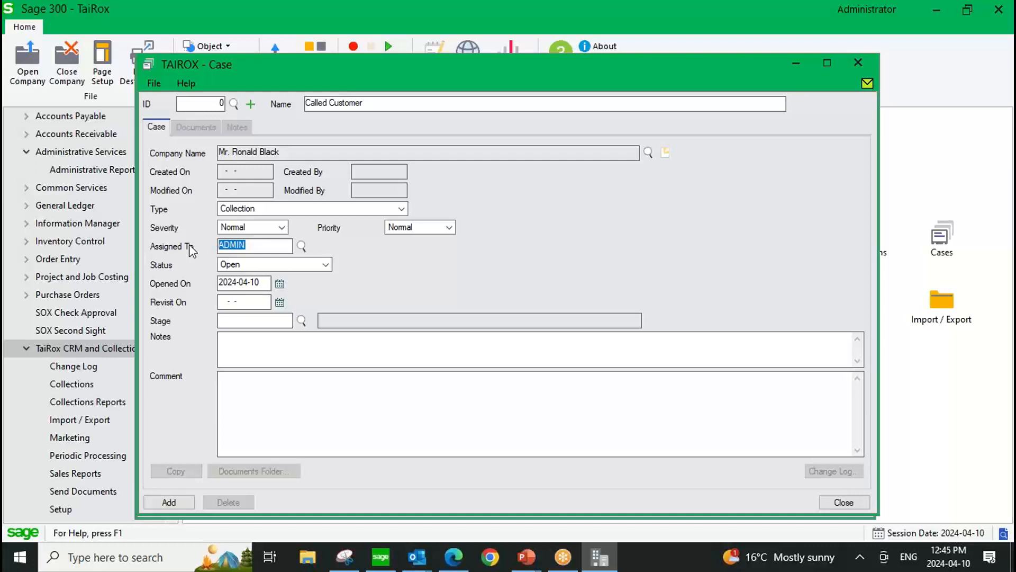
left_click(326, 264)
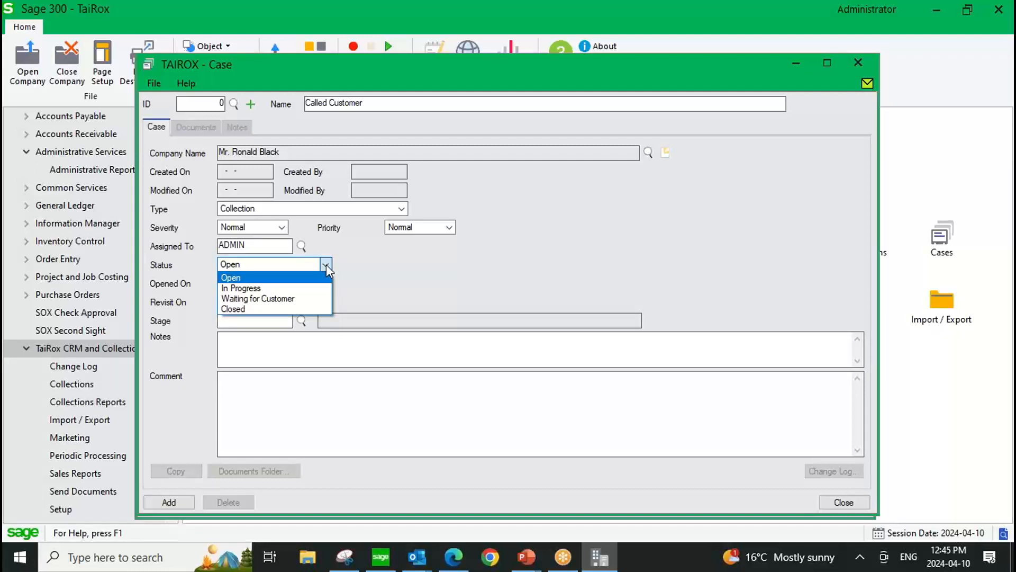
left_click(326, 264)
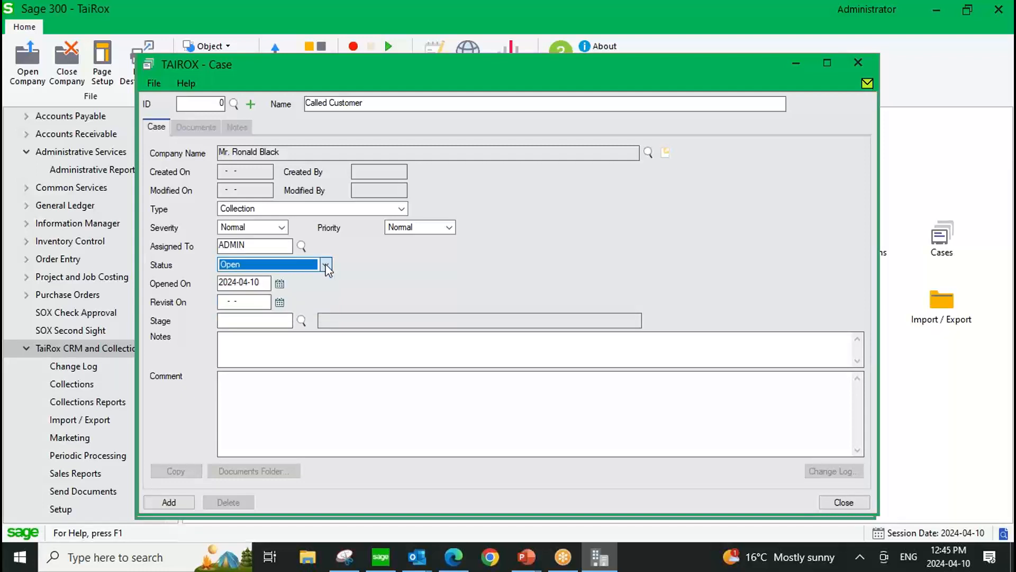
Set the case's revisit date to 2024-04-22, add the case, save it with ADMIN as assignee and close it.
left_click(279, 303)
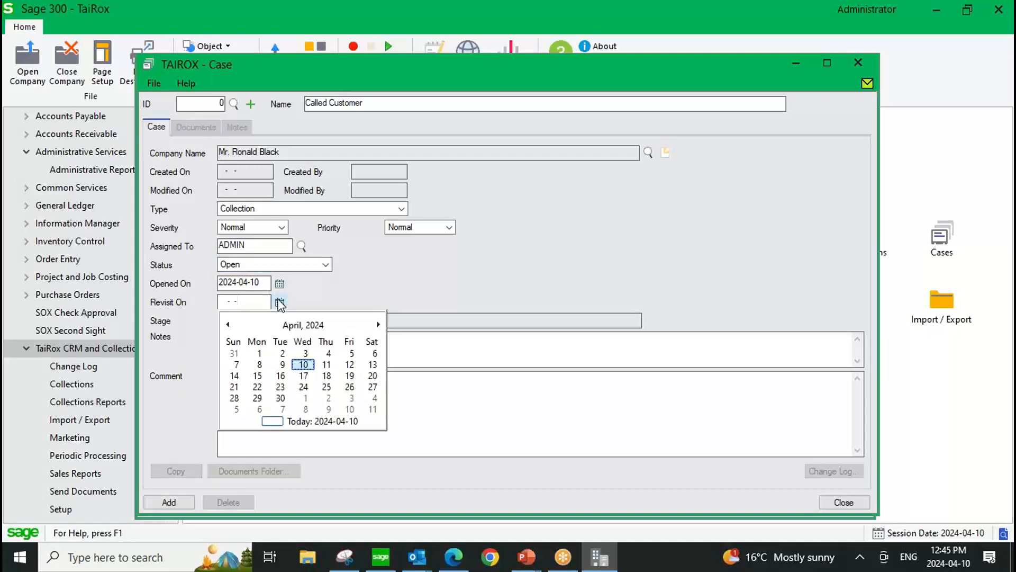
left_click(257, 387)
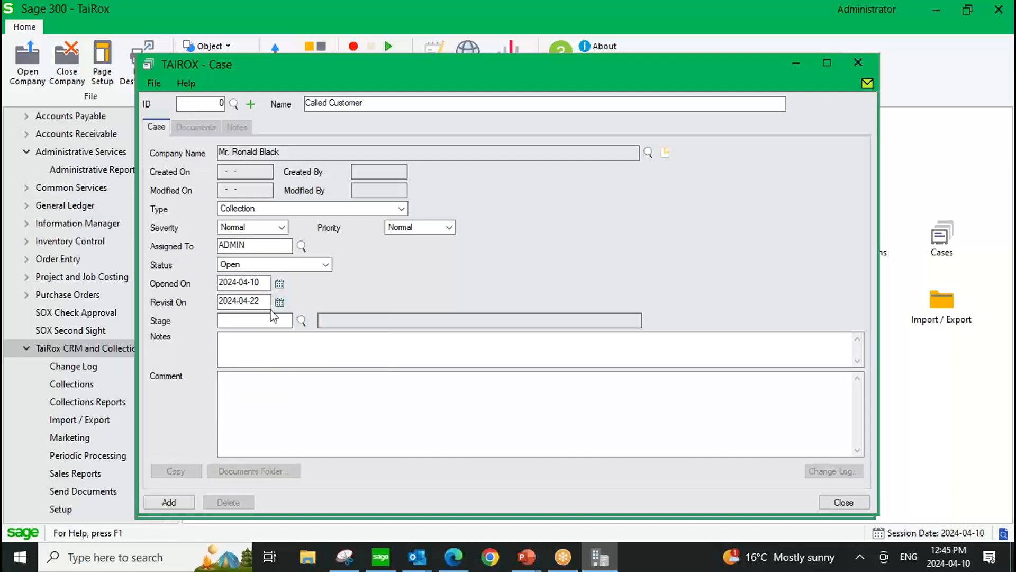
left_click(179, 500)
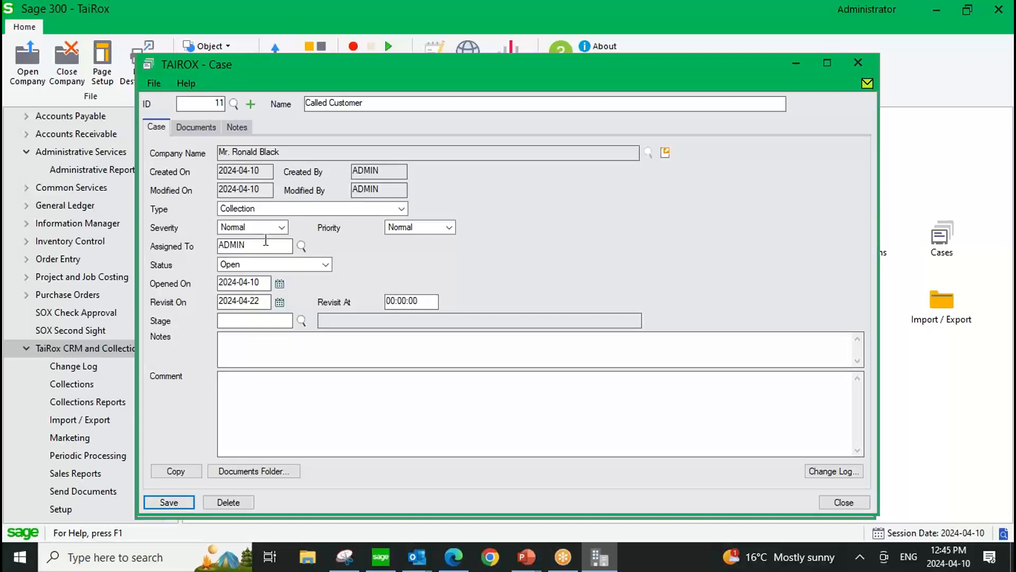
left_click_drag(257, 245, 218, 245)
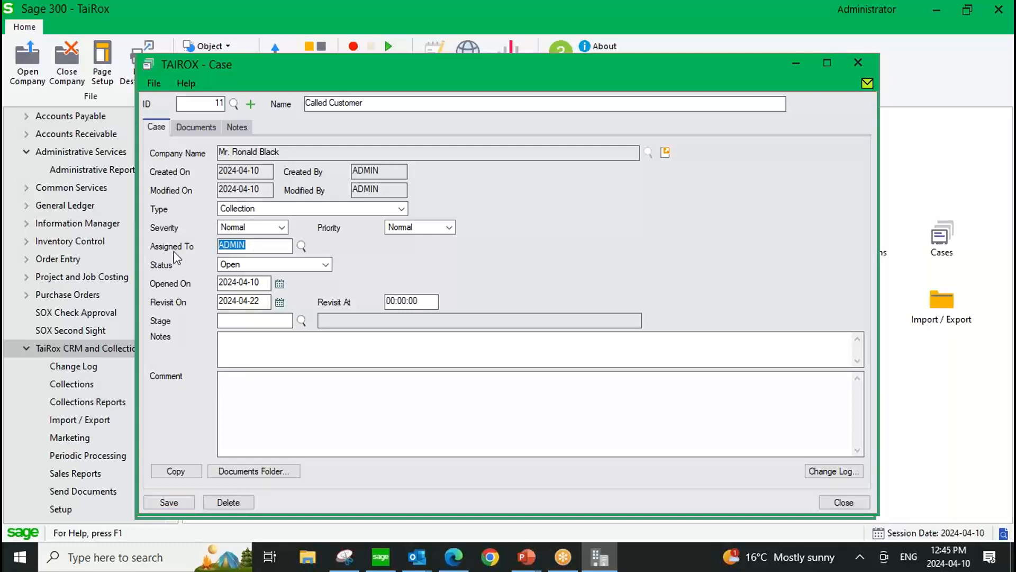
left_click(161, 503)
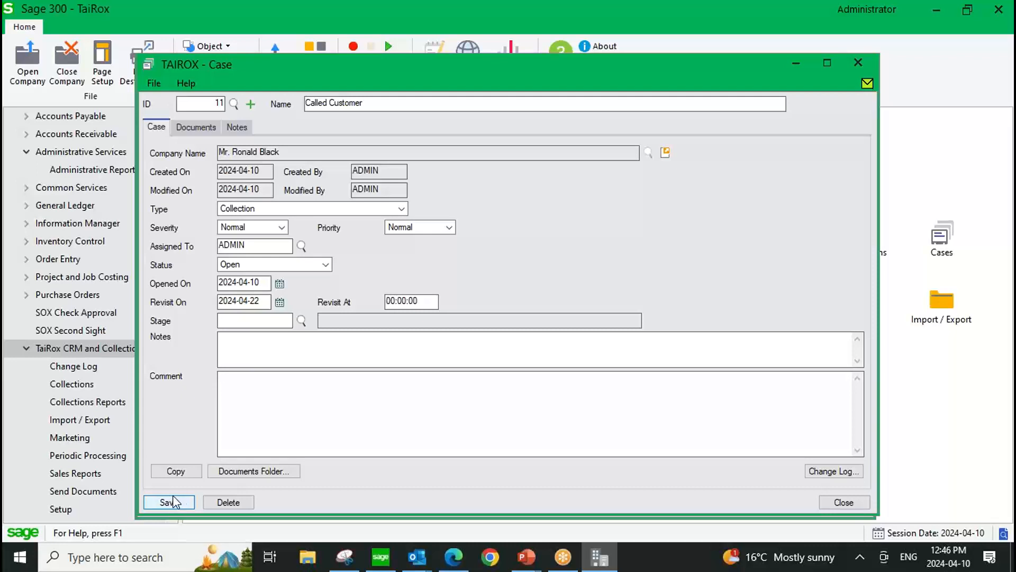
left_click(841, 501)
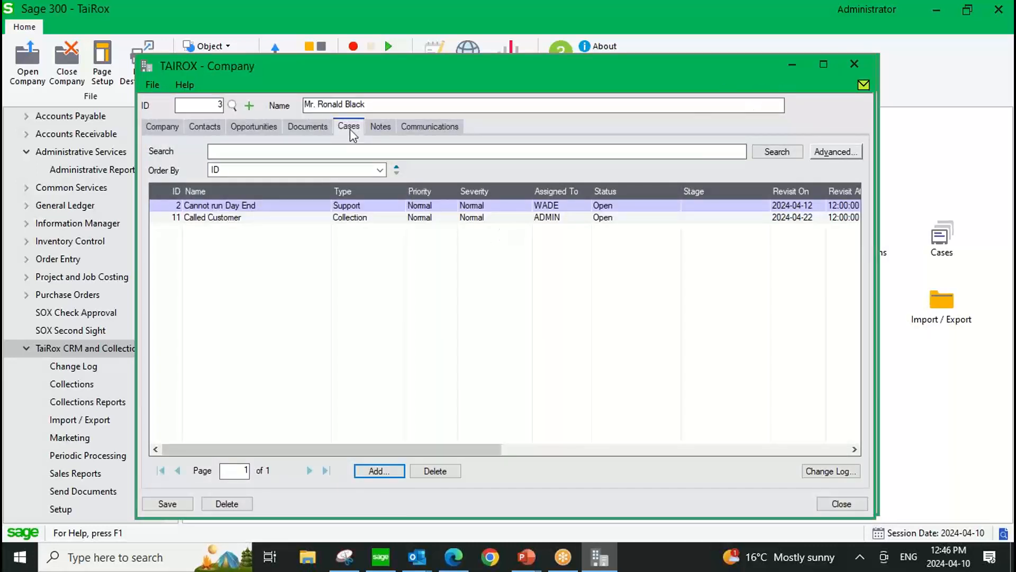
Check the company's communications and close the company record to return to the companies list.
left_click(419, 129)
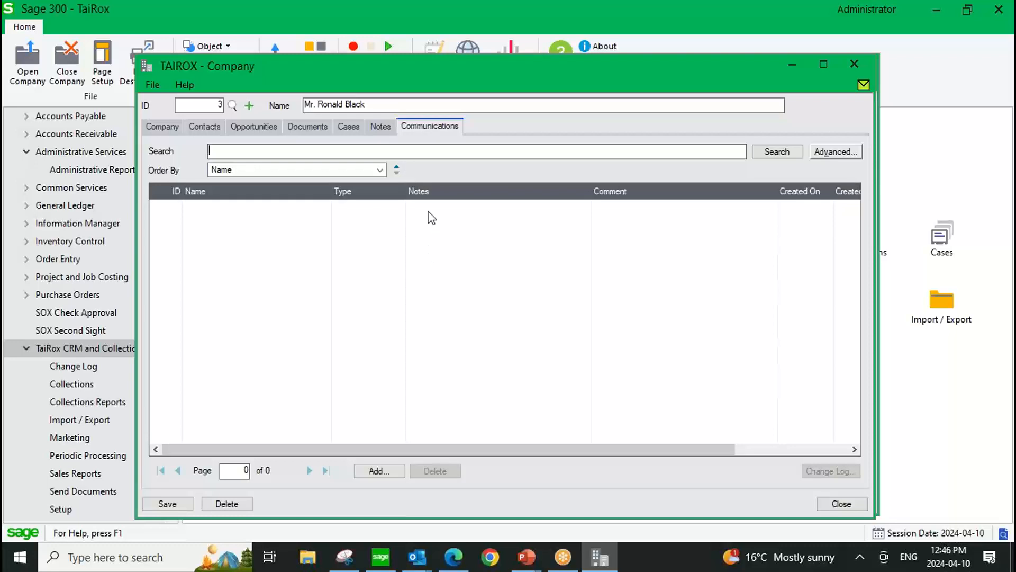
left_click(853, 64)
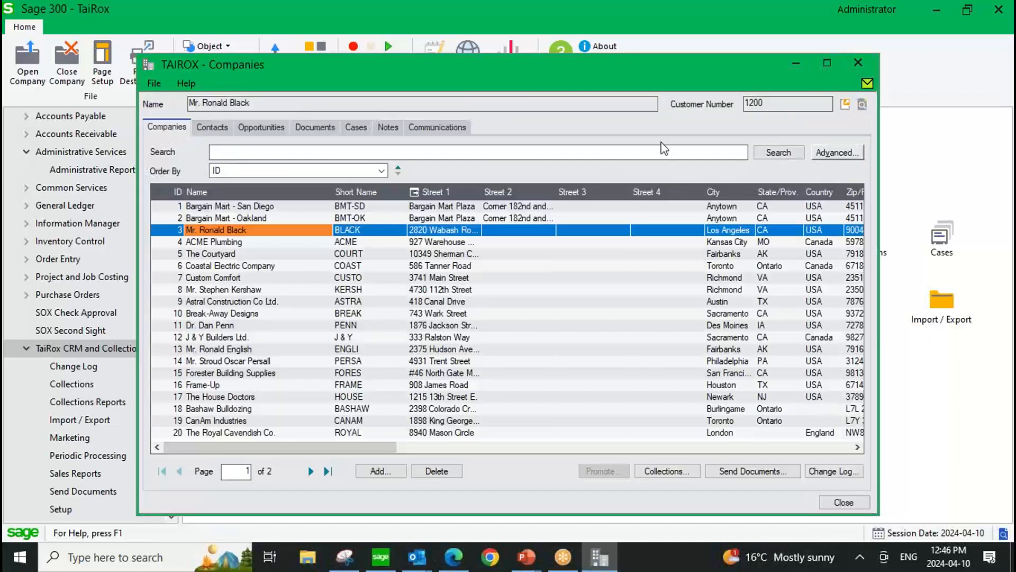
Open the company record with ID 3 and start sending documents from it, accepting the demo mode notice.
double_click(242, 225)
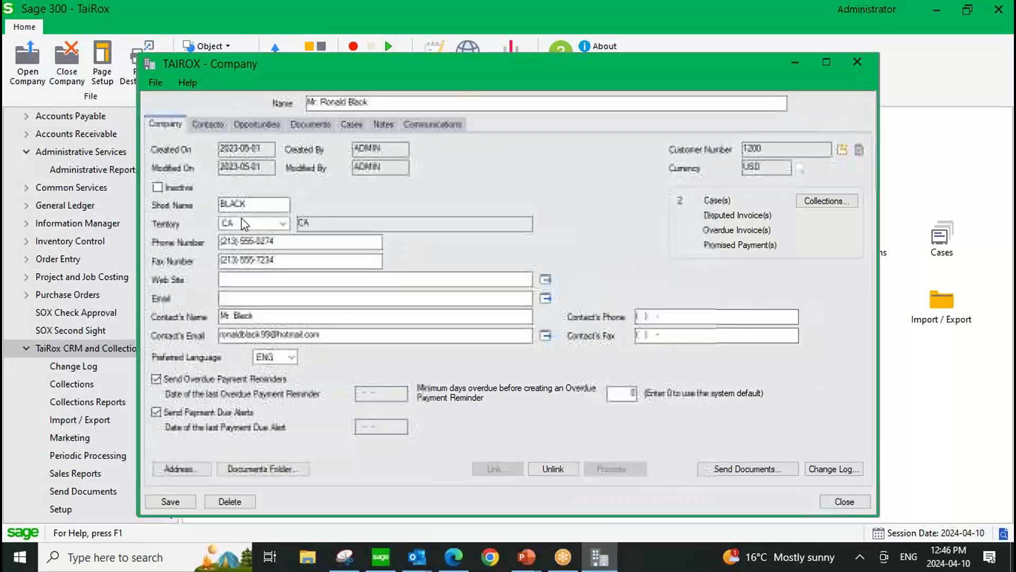
left_click(737, 469)
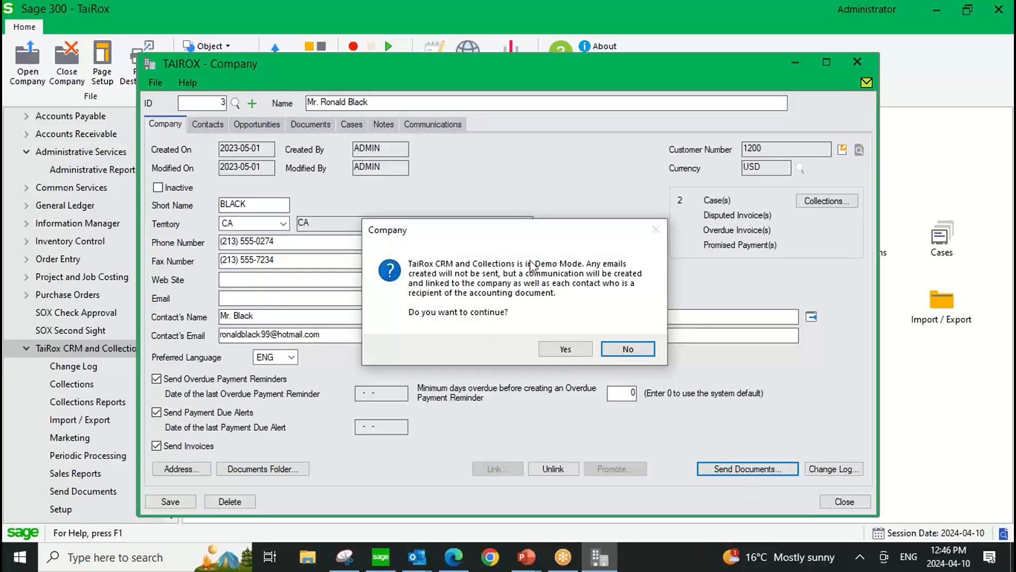
left_click(547, 350)
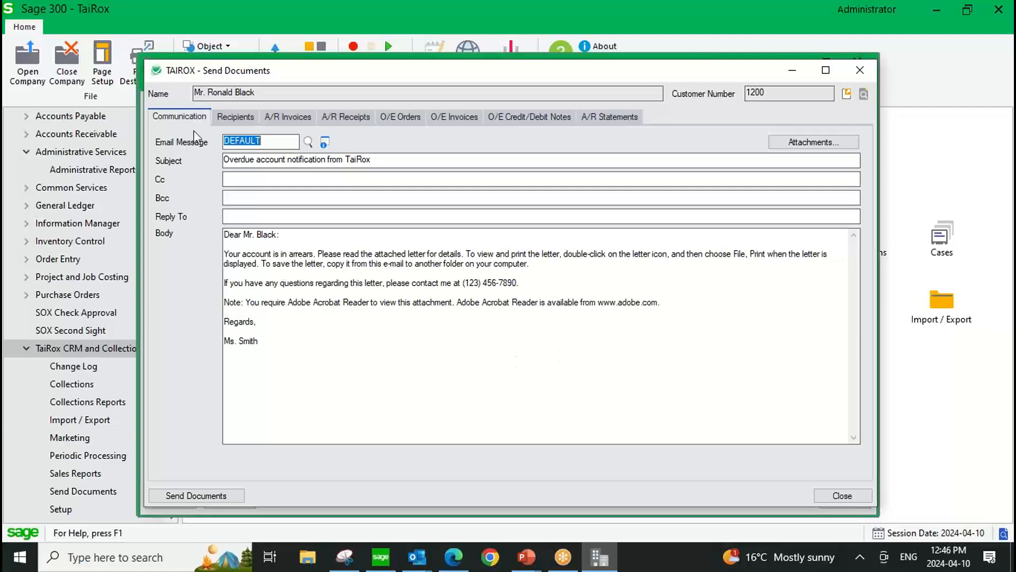
Select the first and third listed contacts as recipients and attach the A/R invoice due 2020-07-05.
left_click(229, 117)
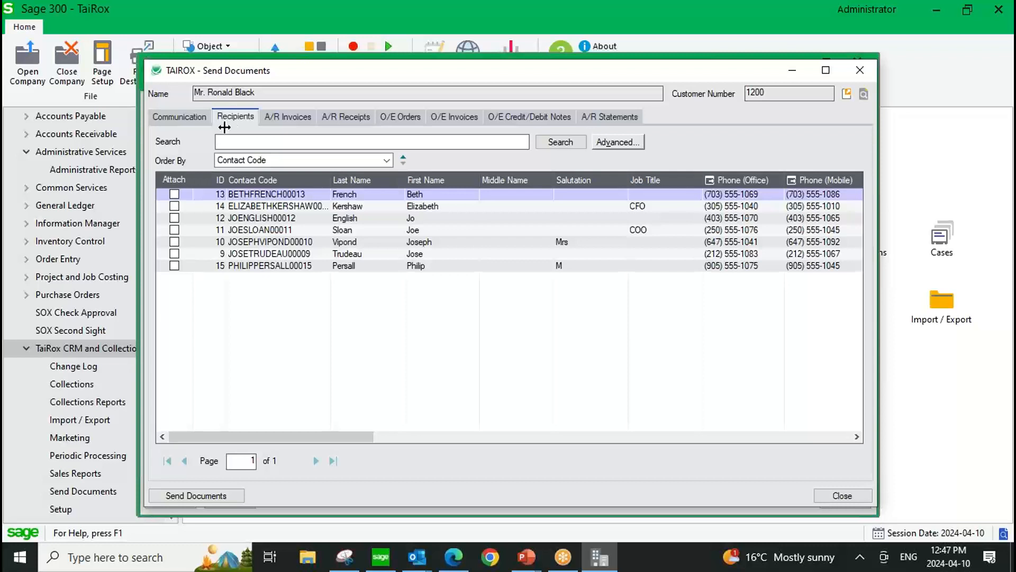
left_click(174, 194)
left_click(174, 218)
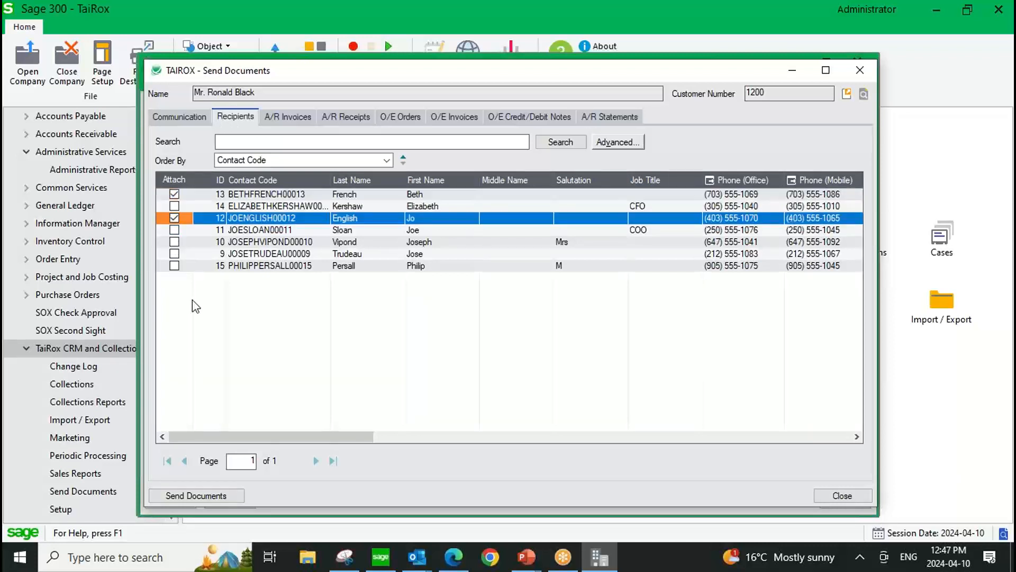
left_click(276, 115)
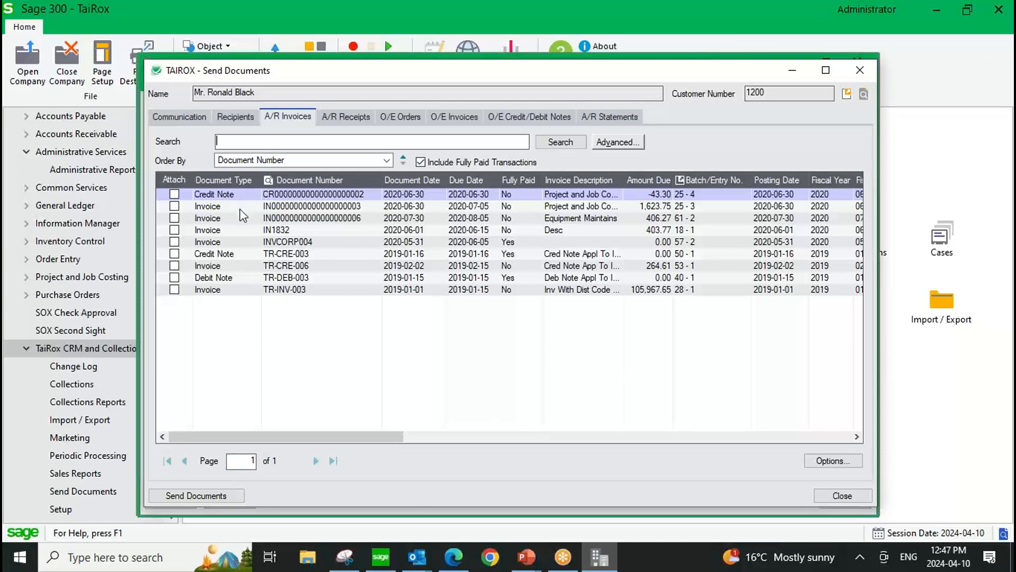
left_click(174, 206)
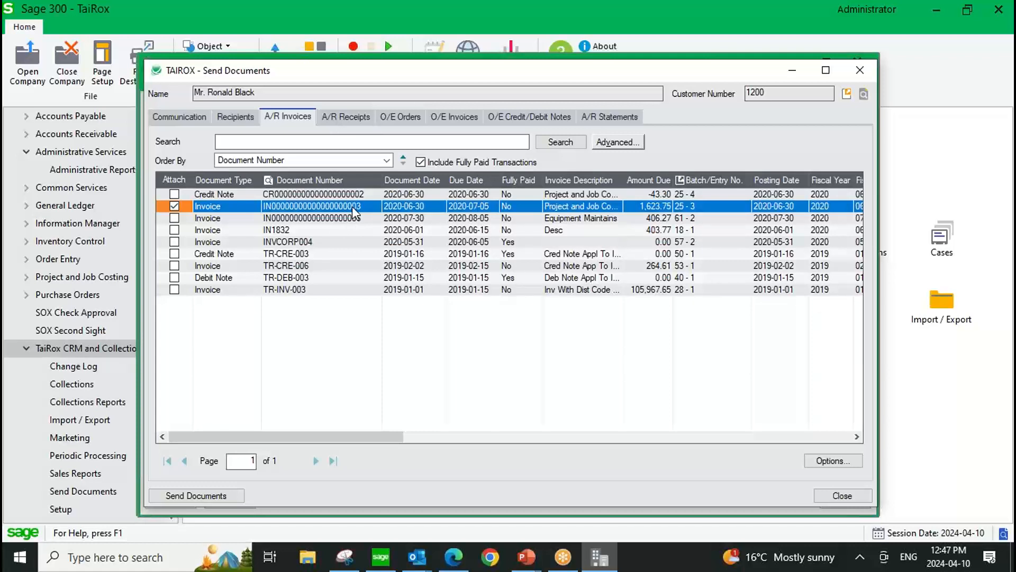
Look through the A/R receipts, O/E orders, O/E invoices and A/R statements available for attaching.
left_click(355, 119)
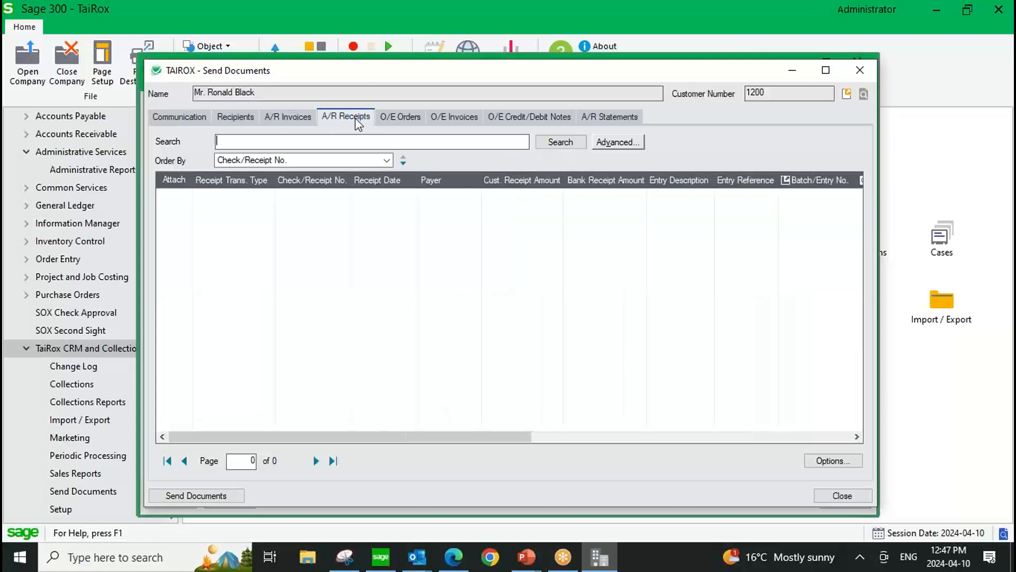
left_click(392, 120)
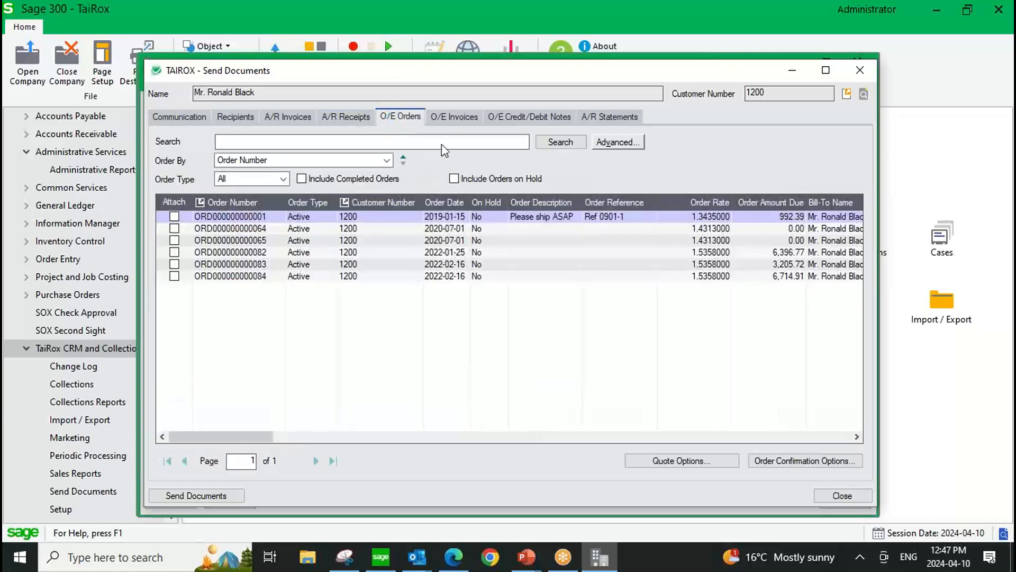
left_click(450, 121)
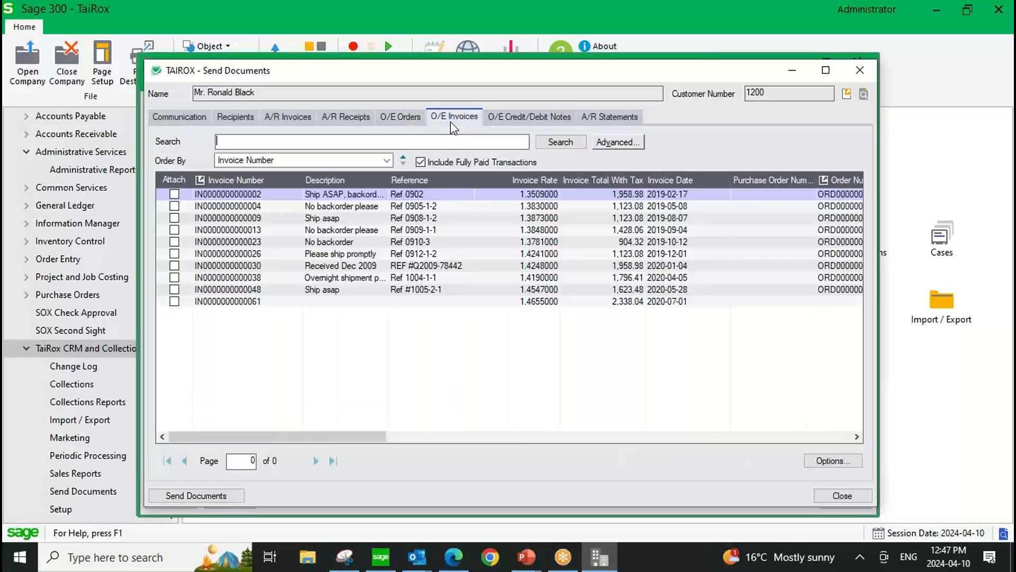
left_click(586, 117)
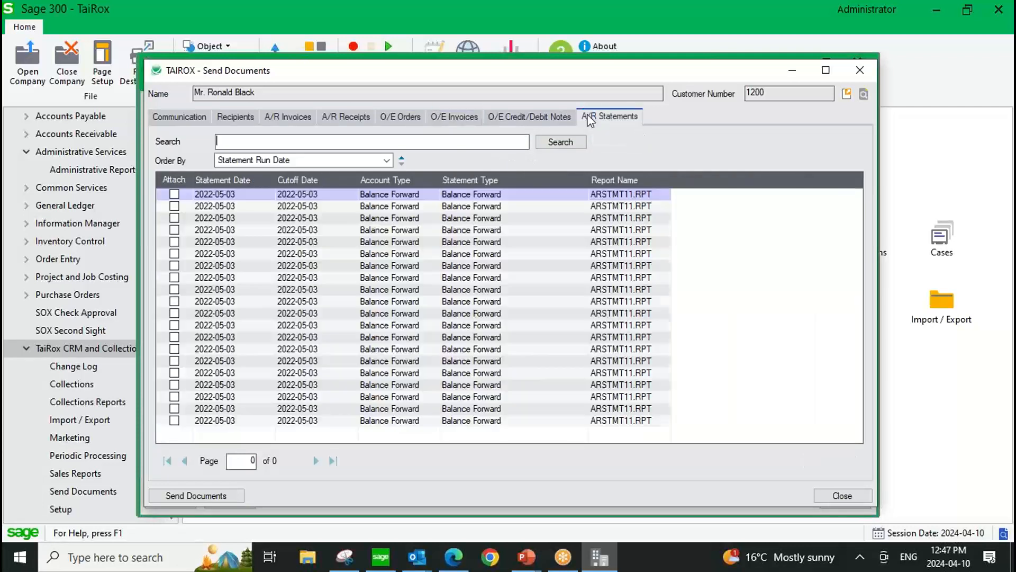
Look at the option to add other files as email attachments, and close it without adding any.
left_click(188, 116)
left_click(802, 140)
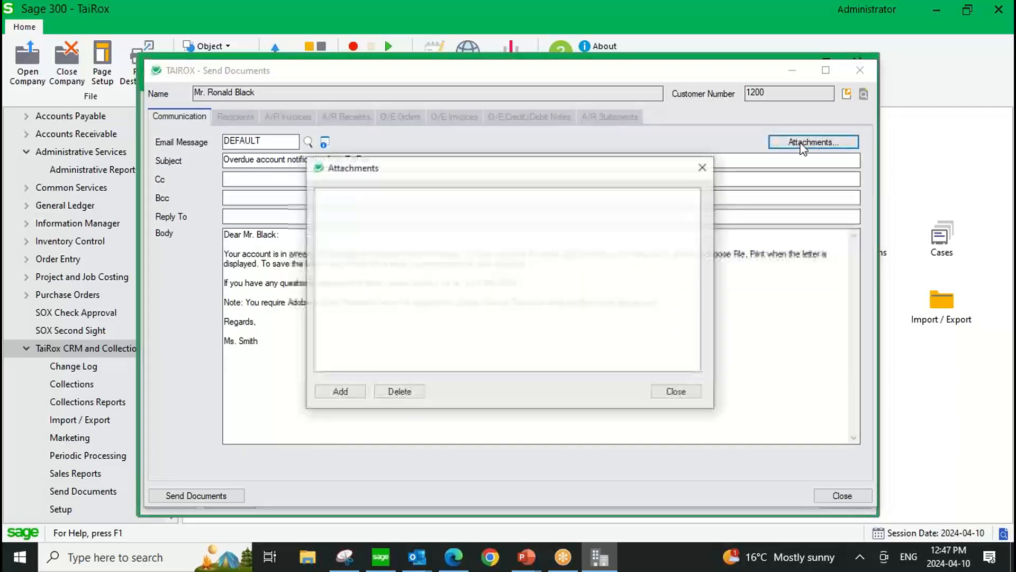
left_click(349, 389)
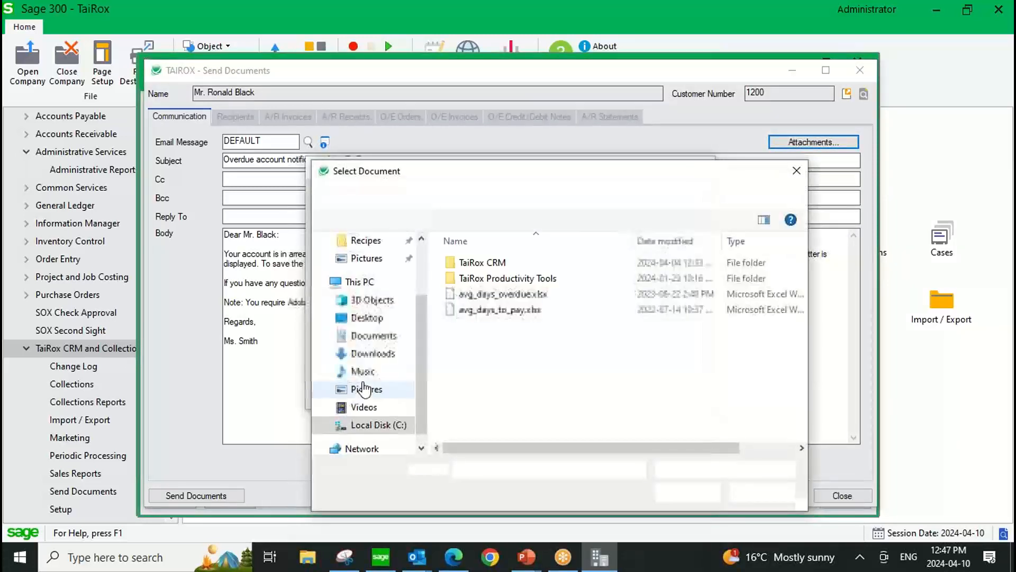
left_click(796, 171)
left_click(678, 391)
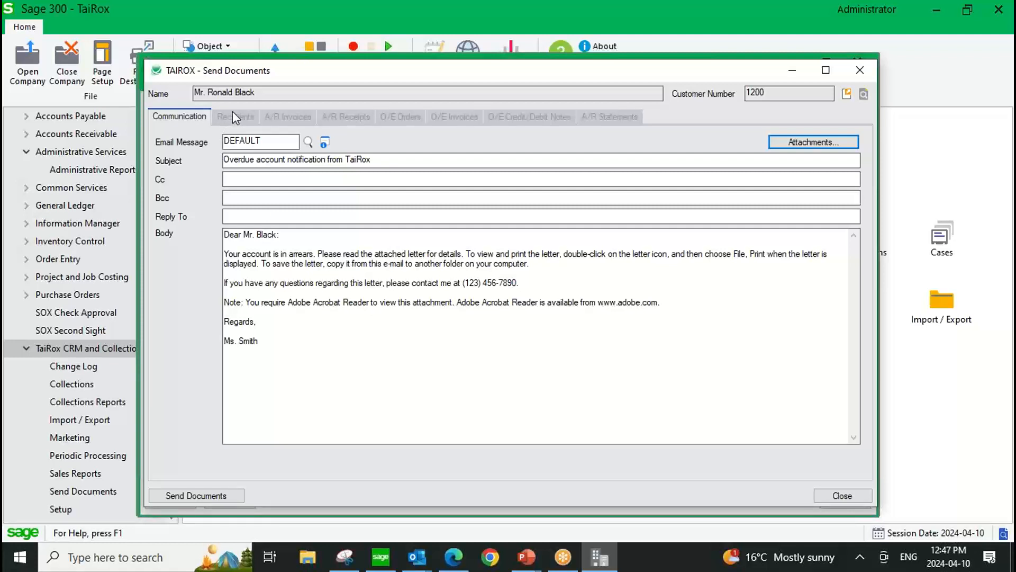
Send the documents to the selected recipients with the DEFAULT email message.
left_click(177, 497)
left_click(526, 331)
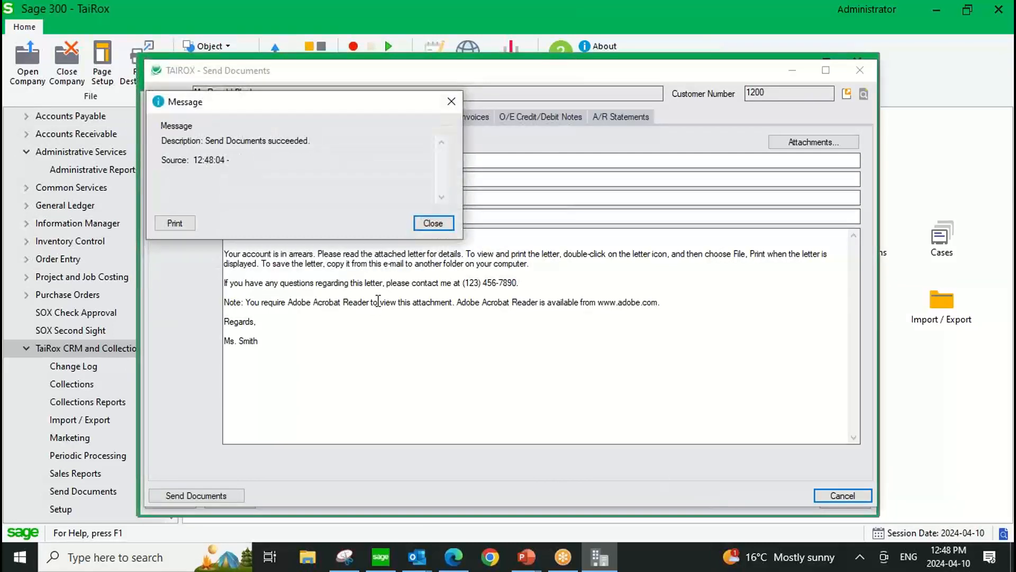
left_click(433, 223)
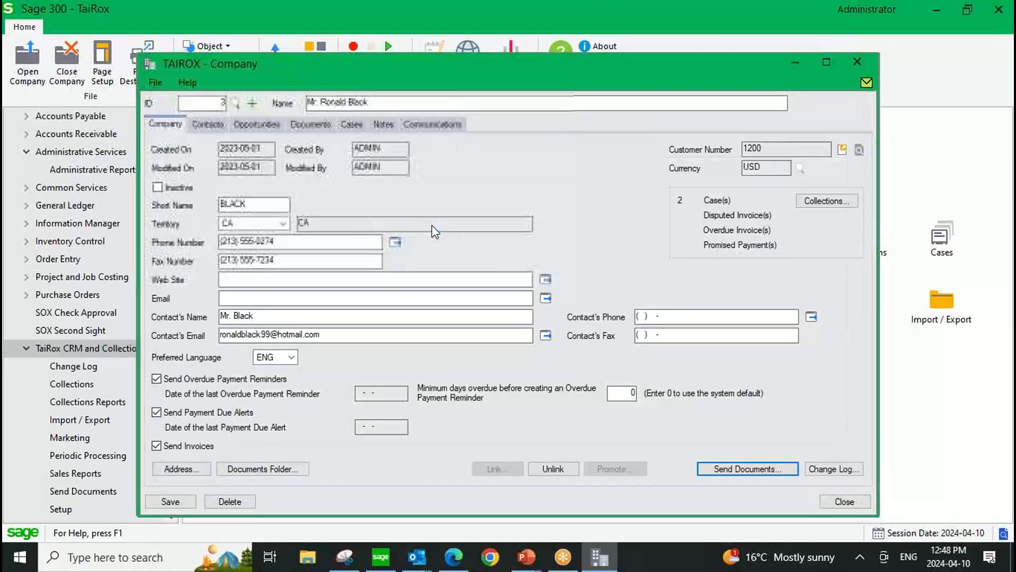
Review the company's overdue account notification communication and its email with the attached invoice, closing both after viewing.
left_click(438, 124)
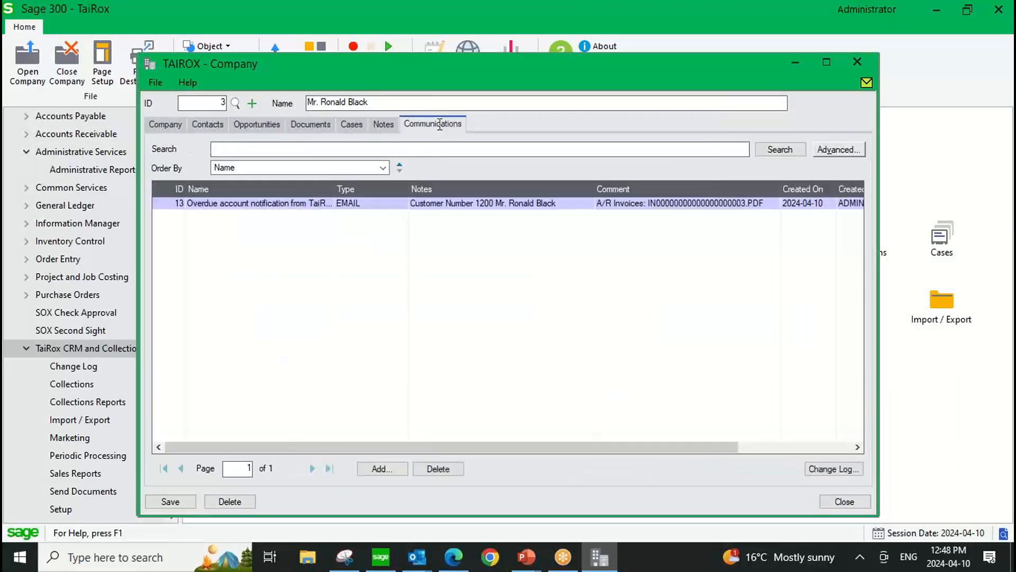
left_click(310, 204)
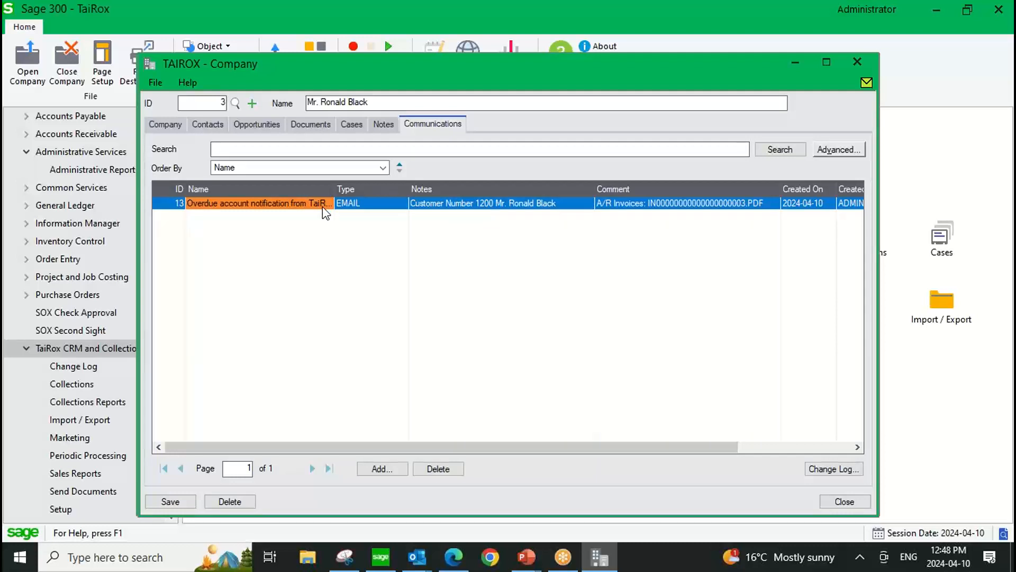
double_click(322, 205)
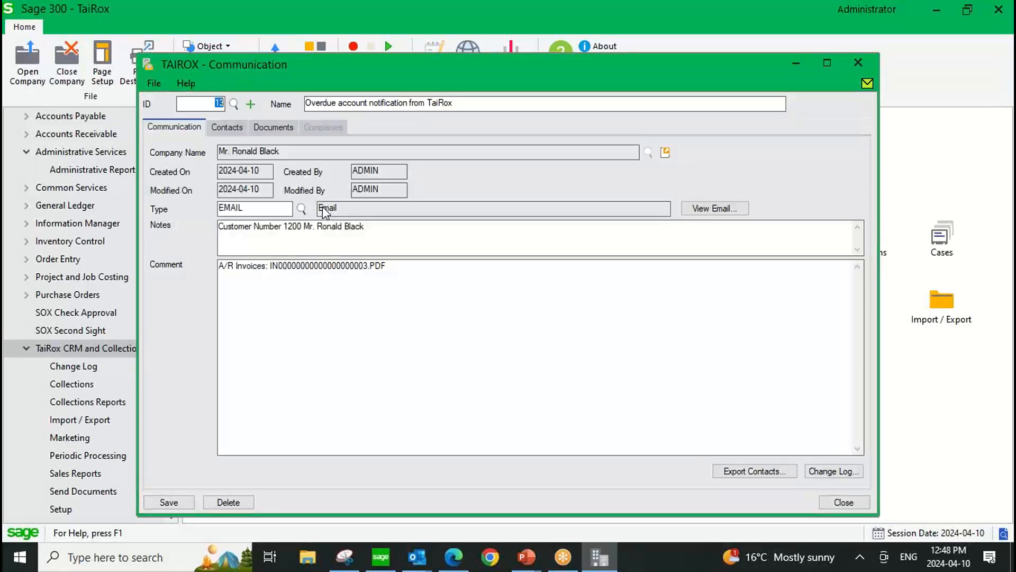
left_click(709, 209)
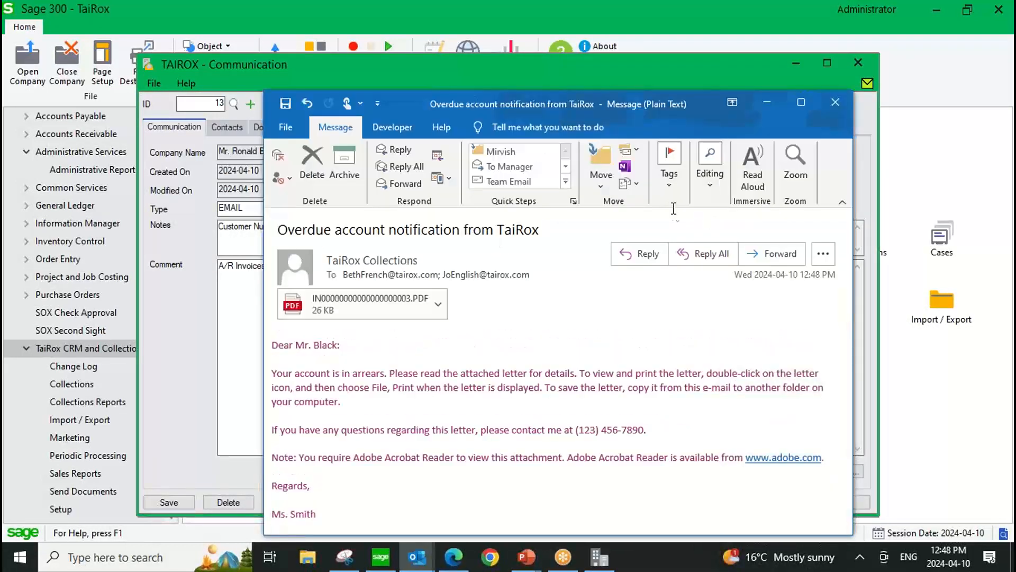
left_click_drag(465, 95, 454, 66)
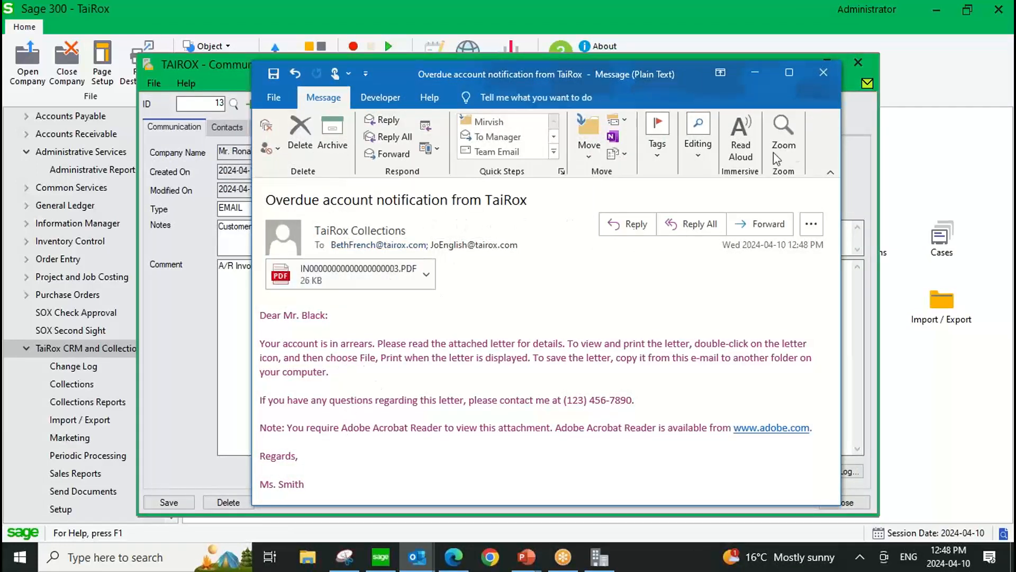
left_click(824, 72)
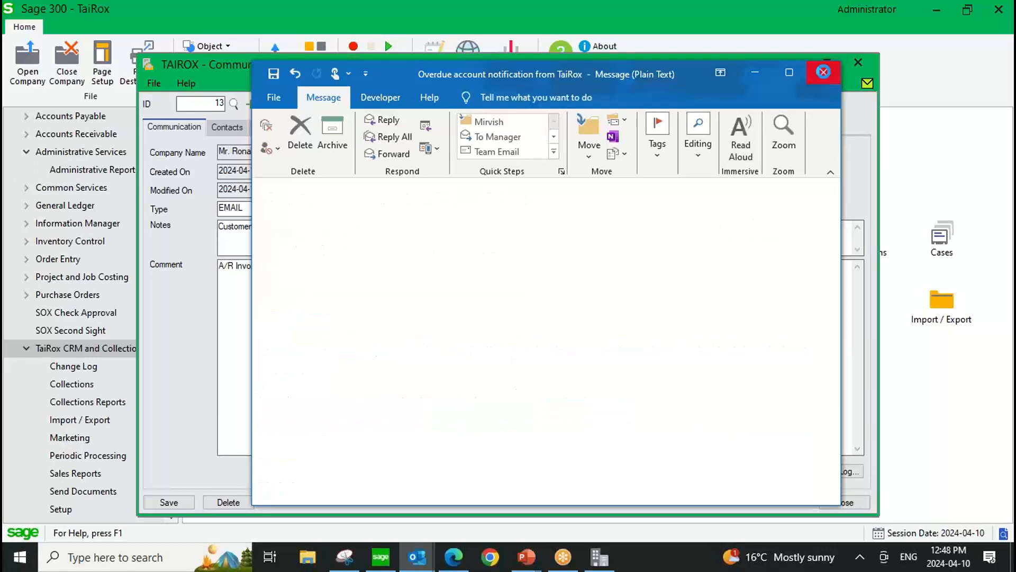
left_click(857, 63)
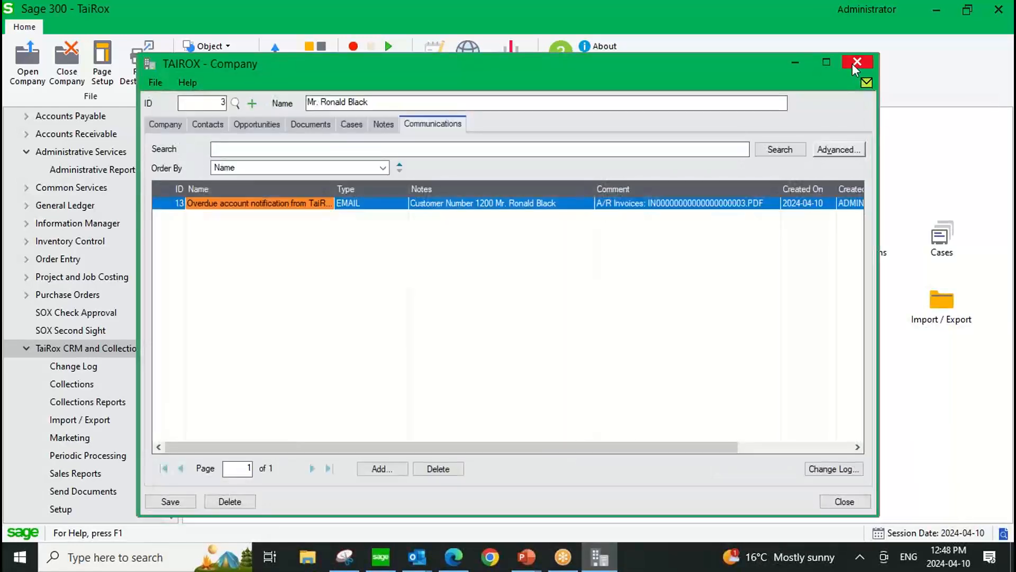
Close the company record and the companies list, and open Send Statements/Letters.
left_click(841, 499)
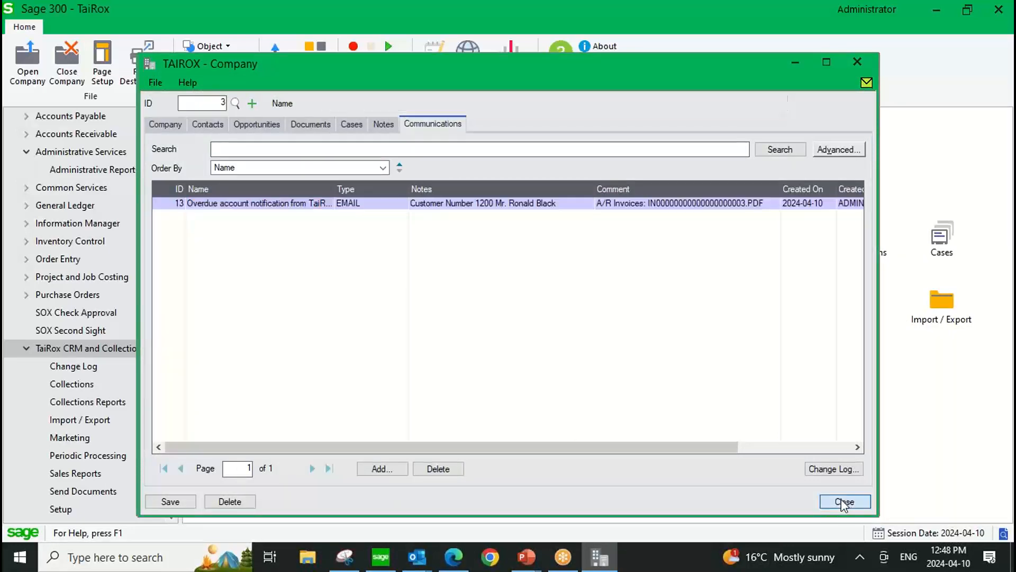
left_click(845, 502)
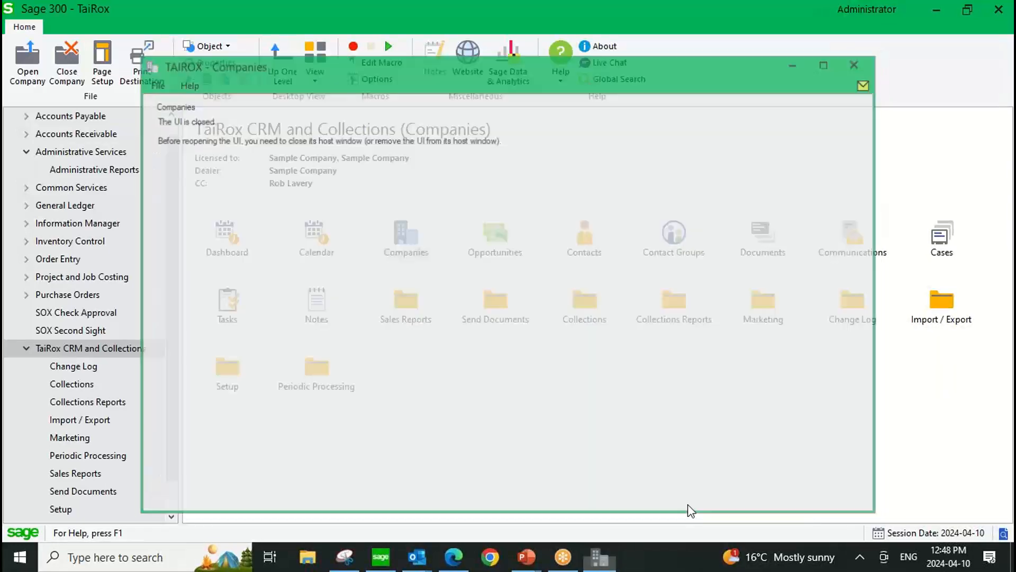
scroll(169, 360, "down", 1)
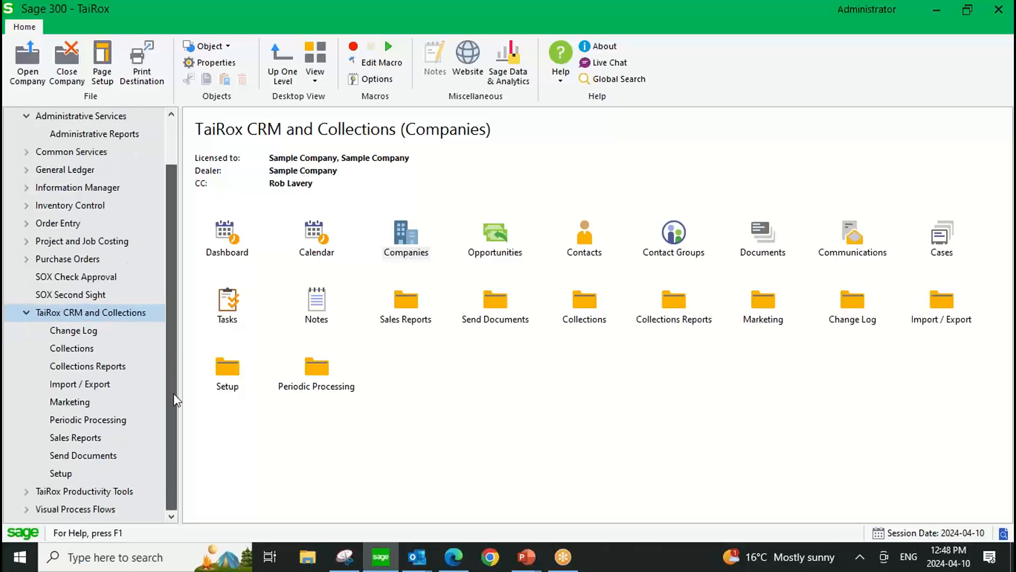
left_click(85, 456)
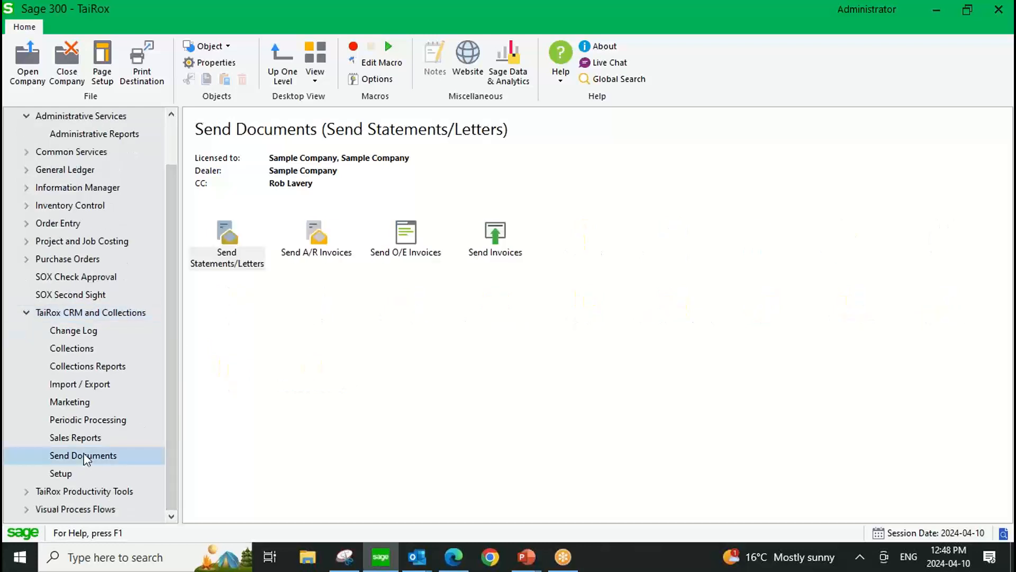
double_click(228, 236)
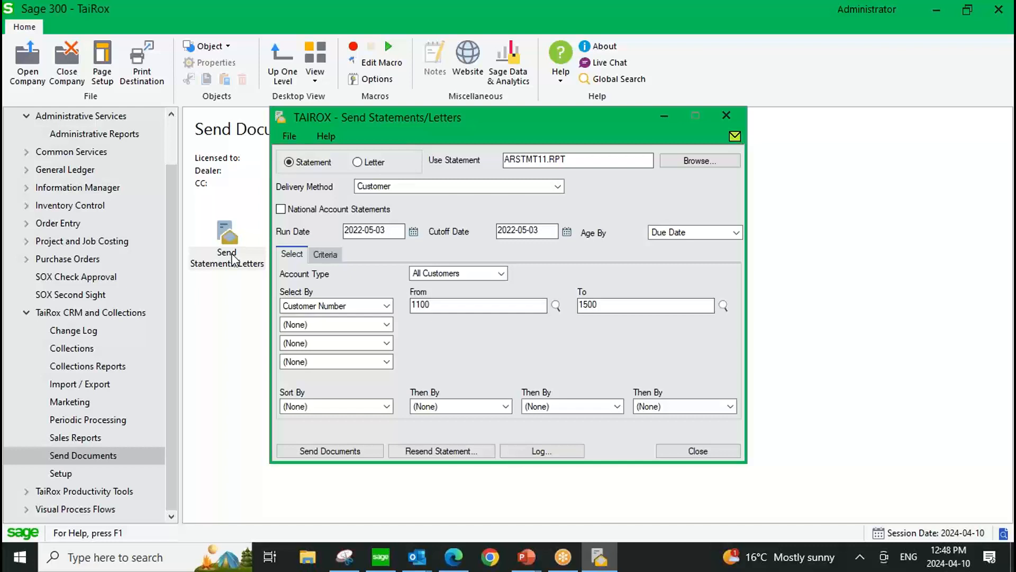
Review the fields available for selecting statement recipients, keeping Customer Number.
left_click(387, 305)
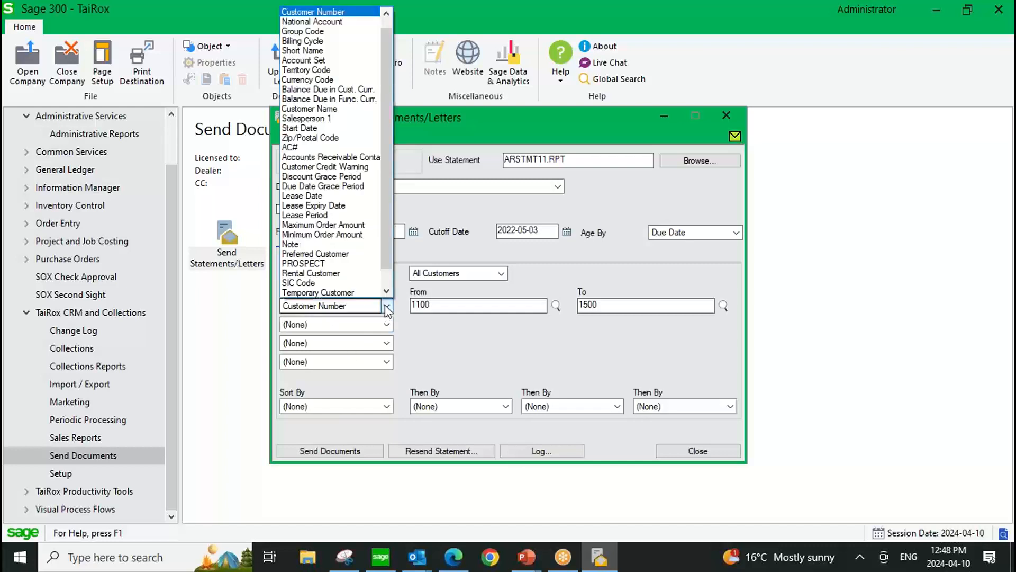
left_click_drag(389, 270, 401, 190)
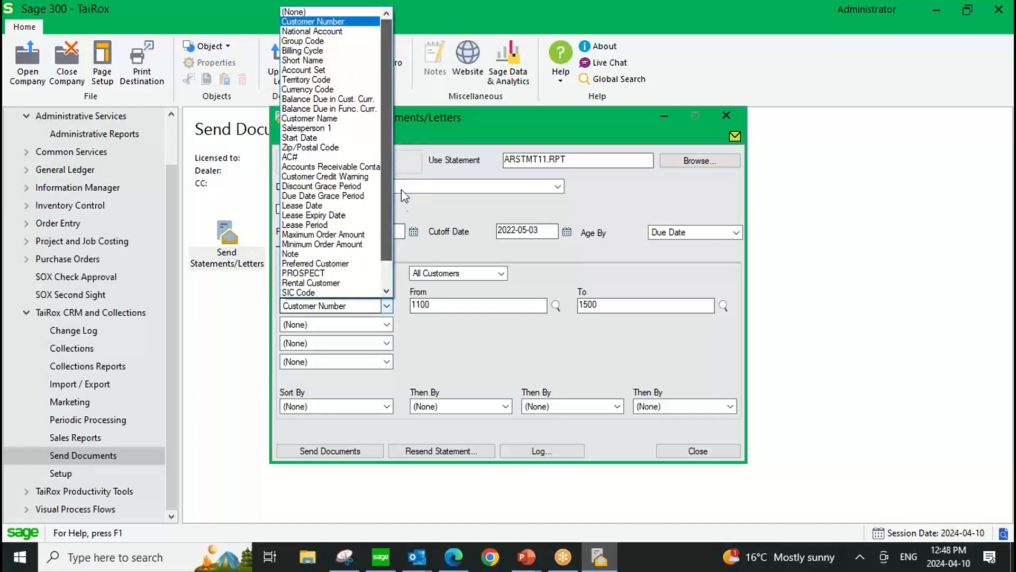
left_click(387, 307)
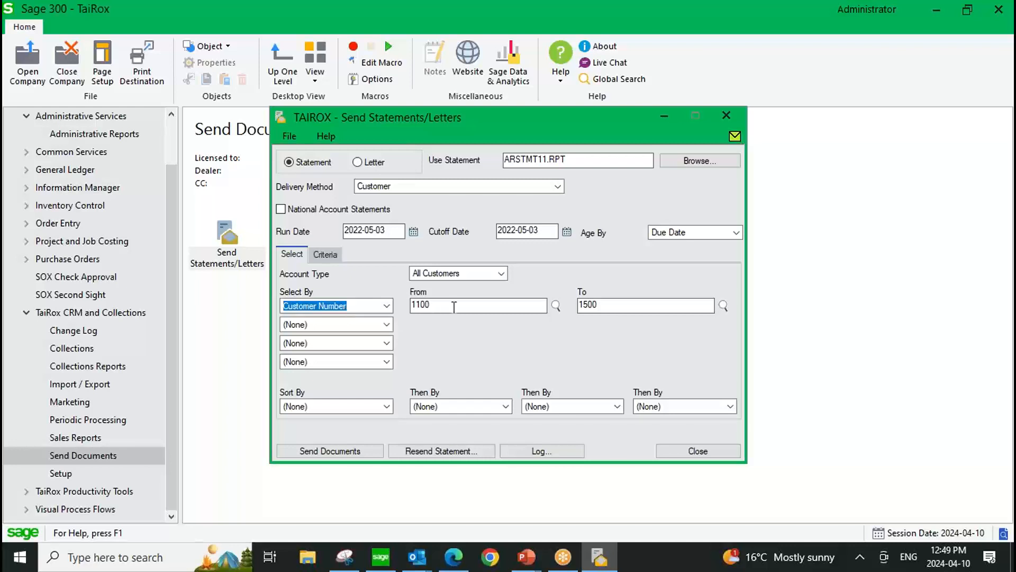
Send the ARSTMT11.RPT statements to the preset customer range, confirm they were sent successfully and close Send Statements/Letters.
left_click(339, 453)
left_click(554, 359)
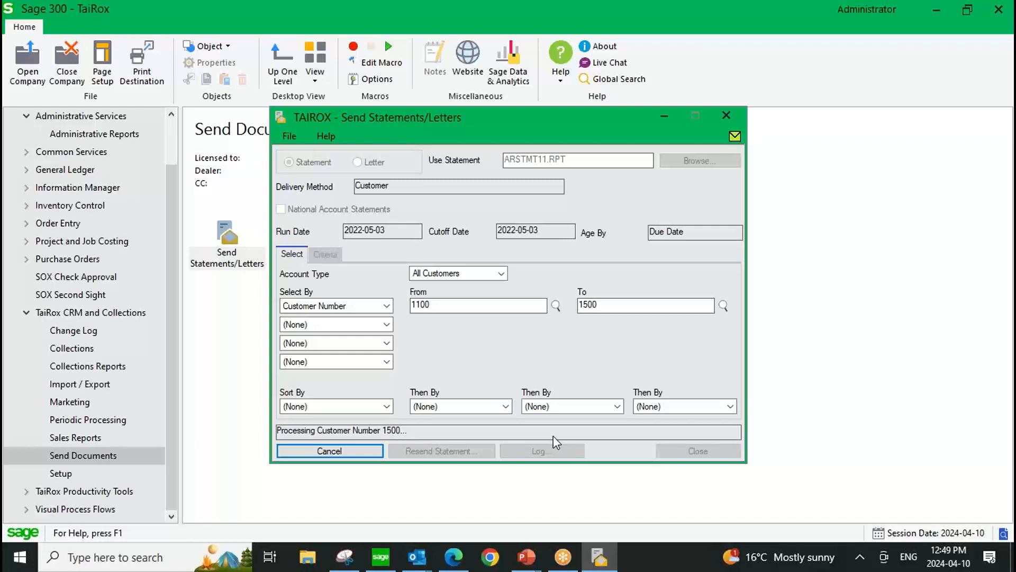
left_click(564, 279)
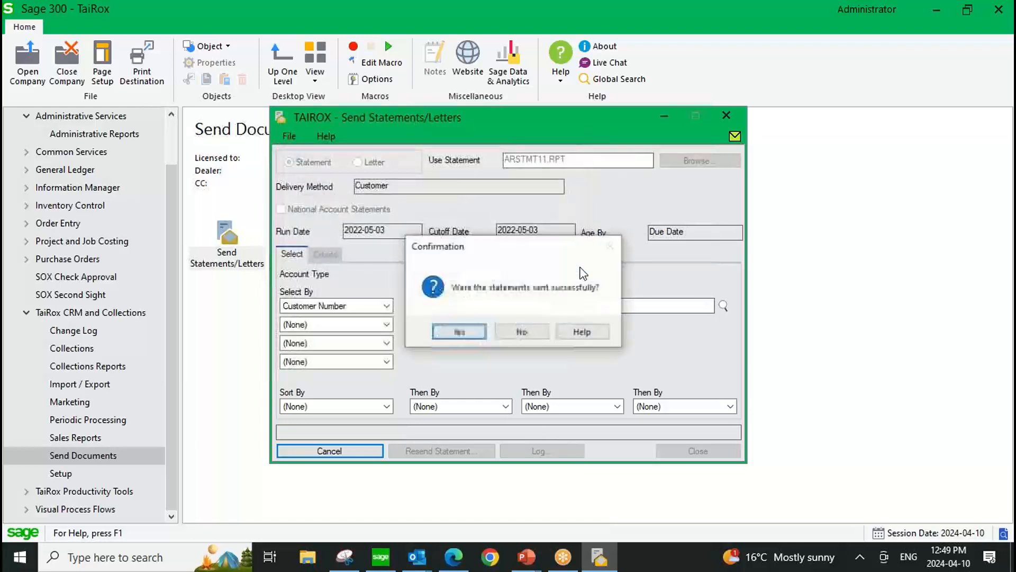
left_click(464, 331)
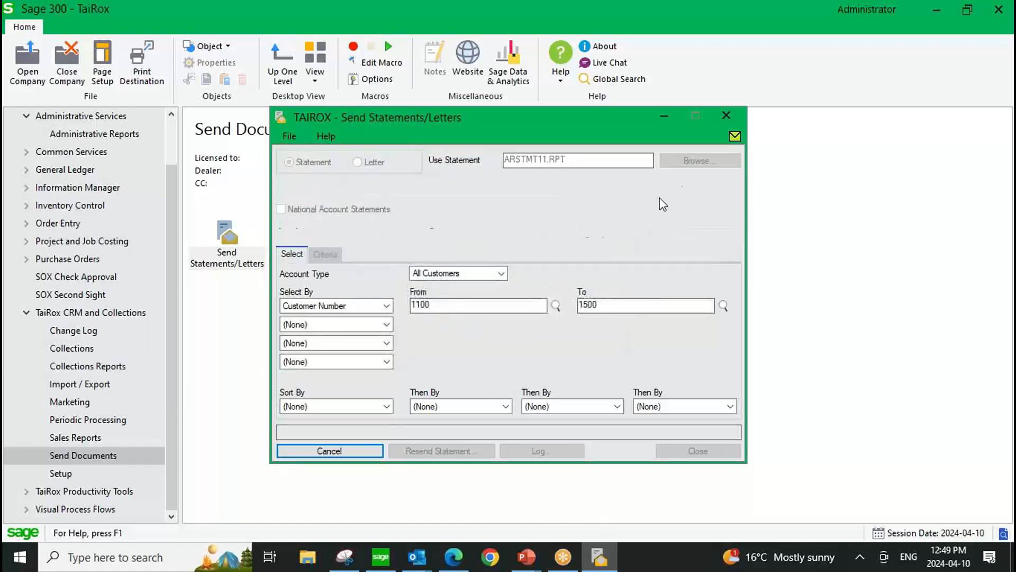
left_click(726, 115)
Open Send A/R Invoices, switch the selection to Customer/Document No. to review its range fields, and close the window.
left_click(315, 233)
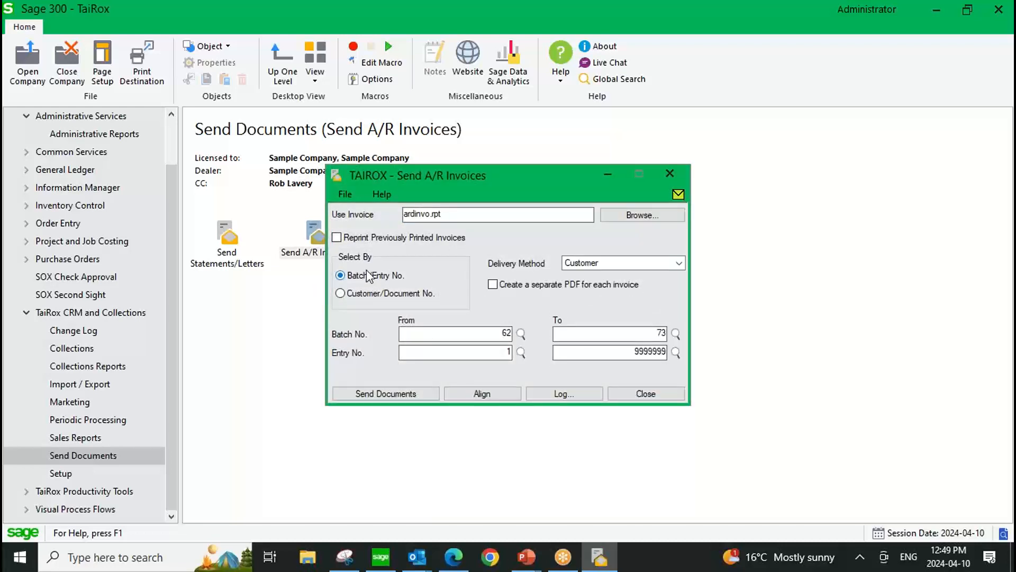
left_click(350, 295)
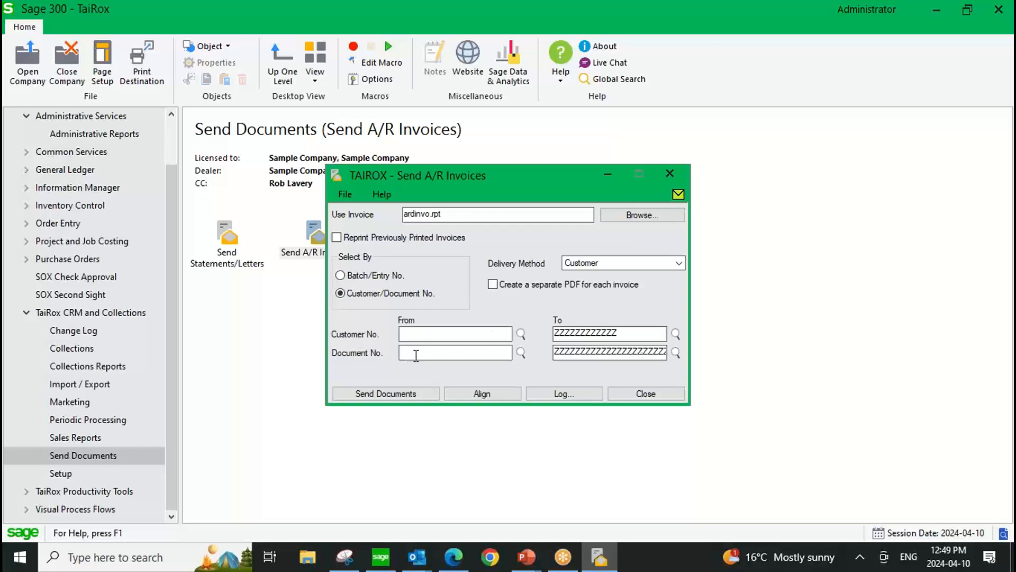
left_click(670, 174)
Check the sent A/R statement email in the communications of the third company in the Companies list, then close the list.
left_click(123, 312)
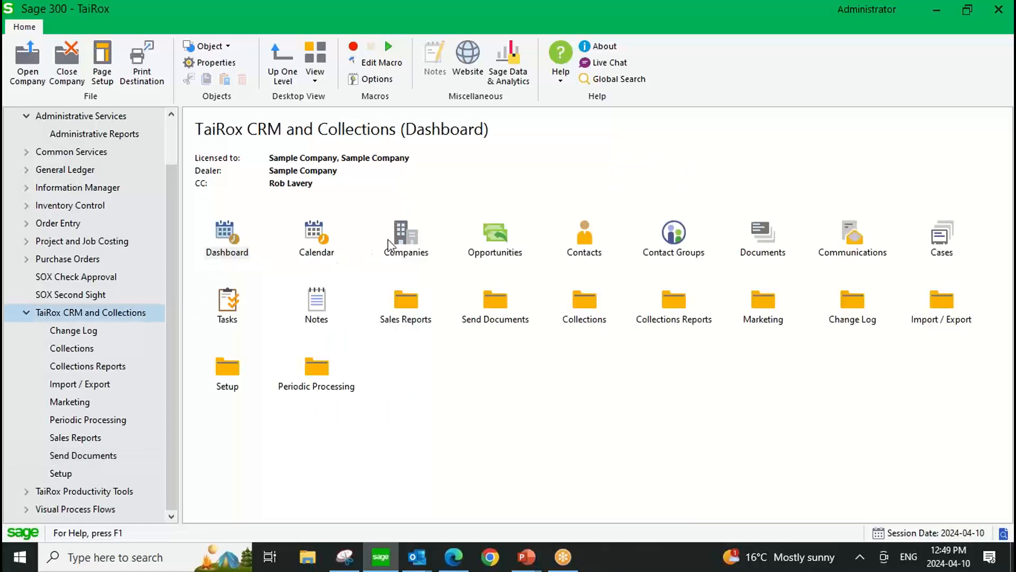
double_click(409, 236)
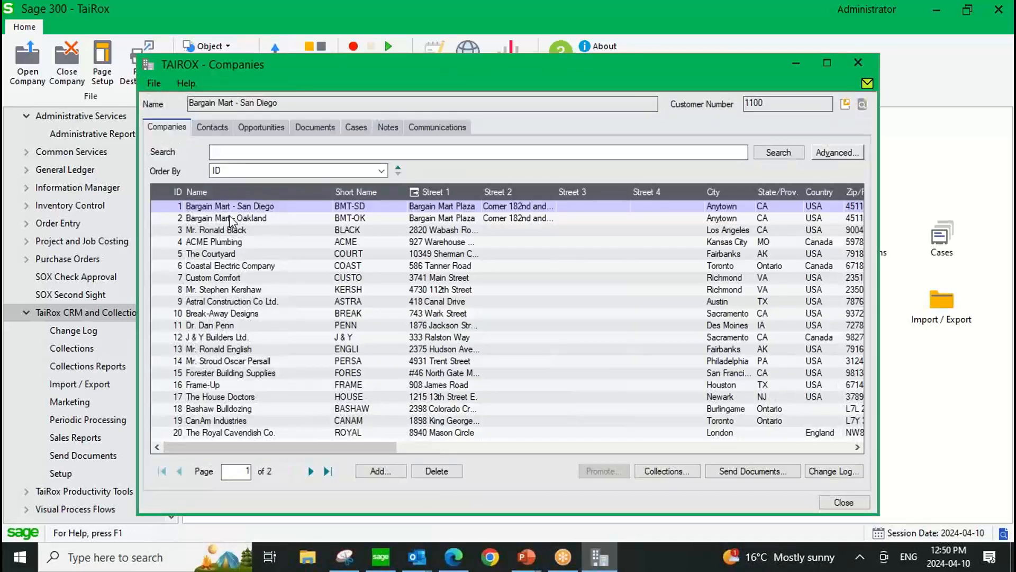
left_click(230, 230)
left_click(434, 128)
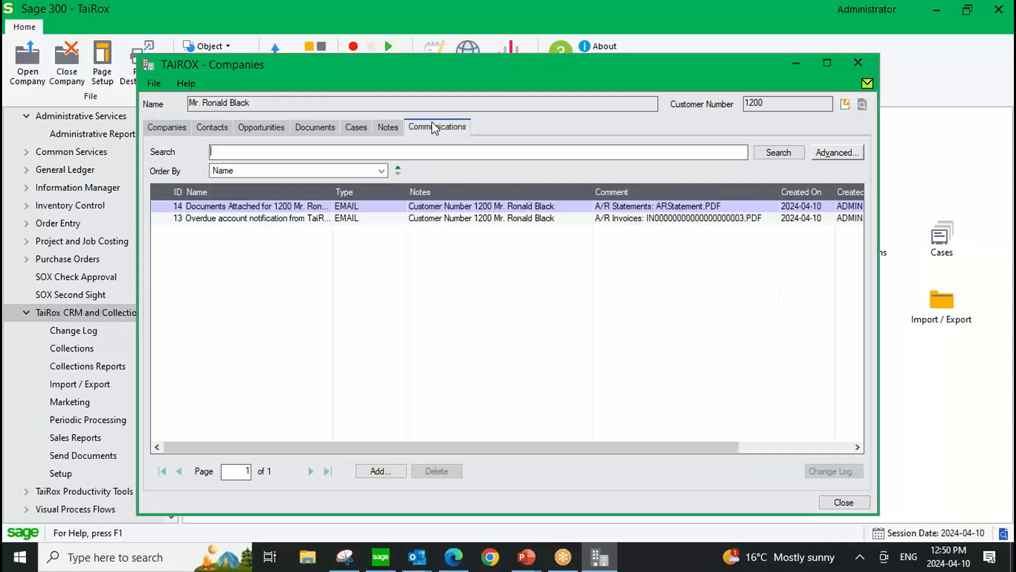
left_click(634, 207)
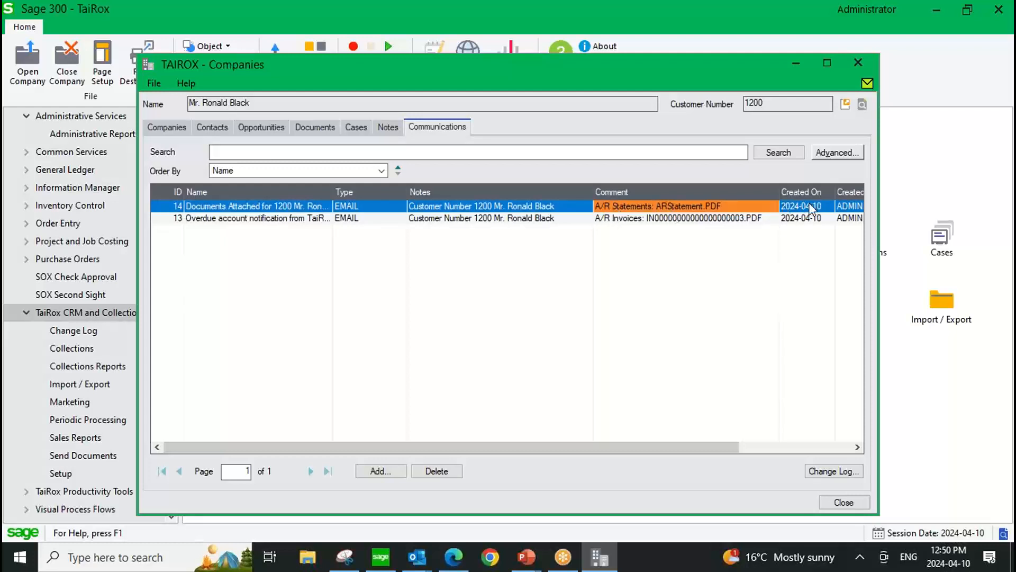
left_click(858, 63)
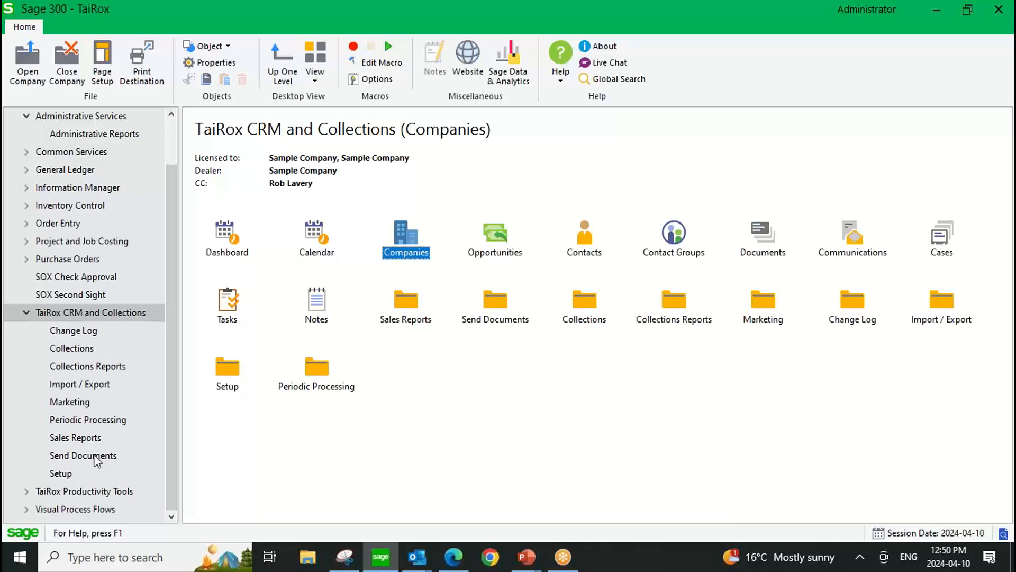
Review the Bulk Email Accounts setup in the Marketing section and close it.
left_click(86, 402)
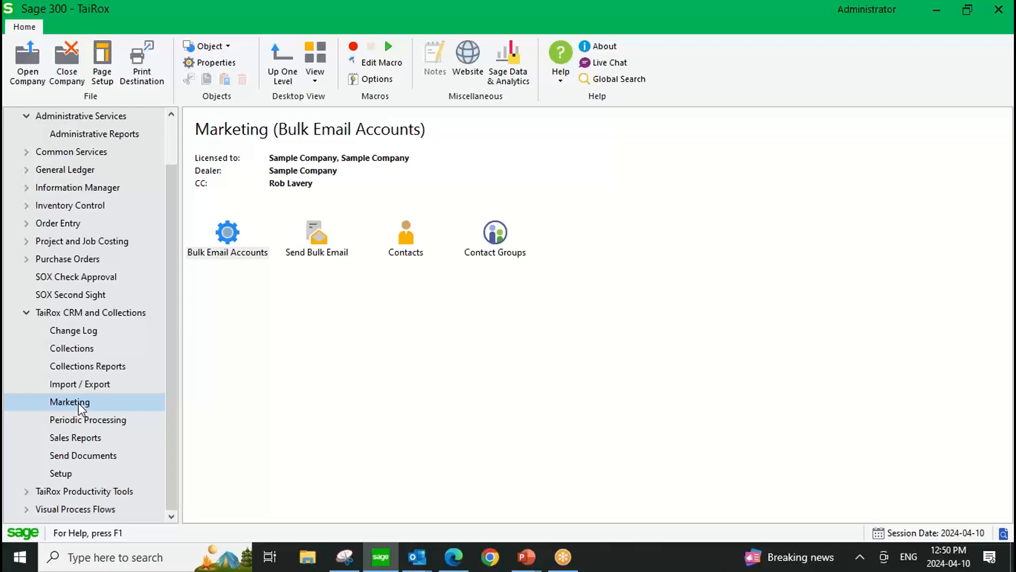
left_click(230, 234)
double_click(230, 234)
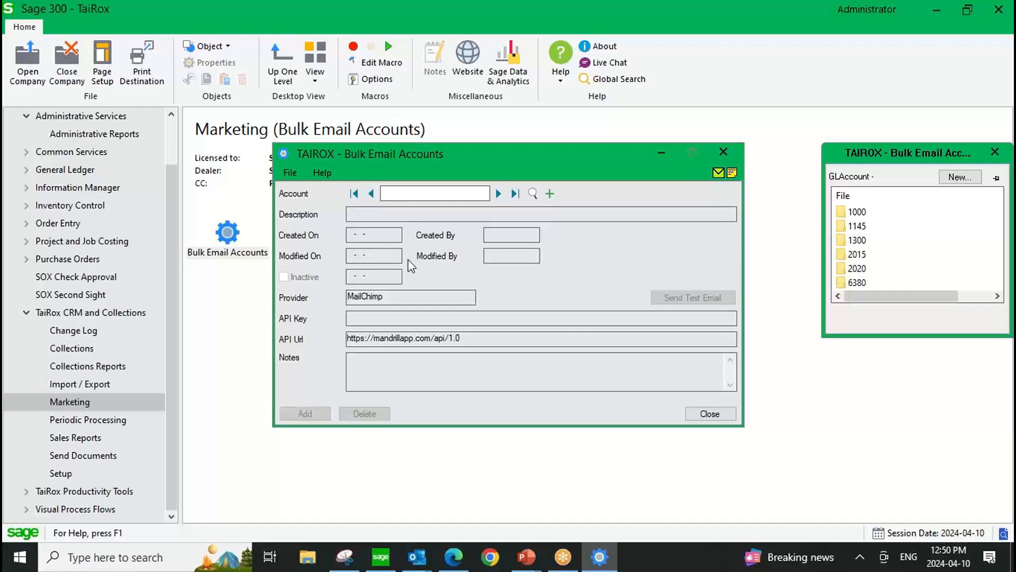
left_click(728, 152)
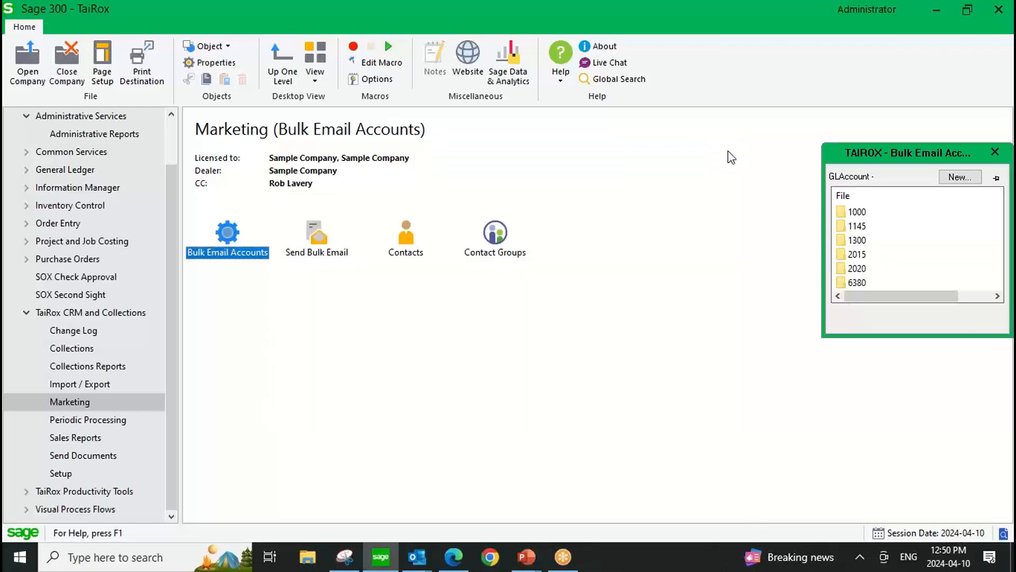
Review the Send Using and Recipients choices in Send Bulk Email, keeping Bulk Email Provider and Contacts of selected companies, and close it.
double_click(311, 236)
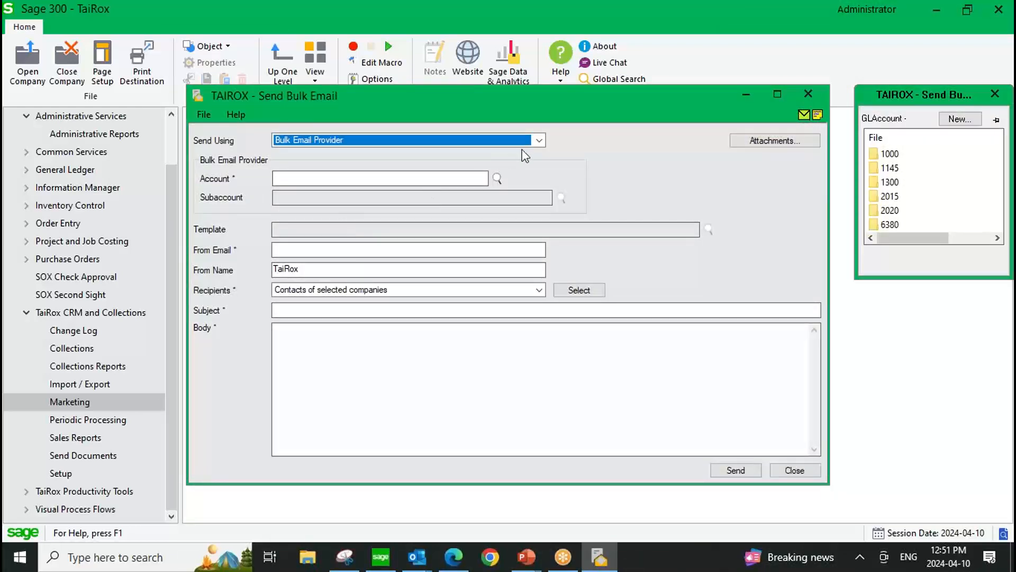
left_click(538, 141)
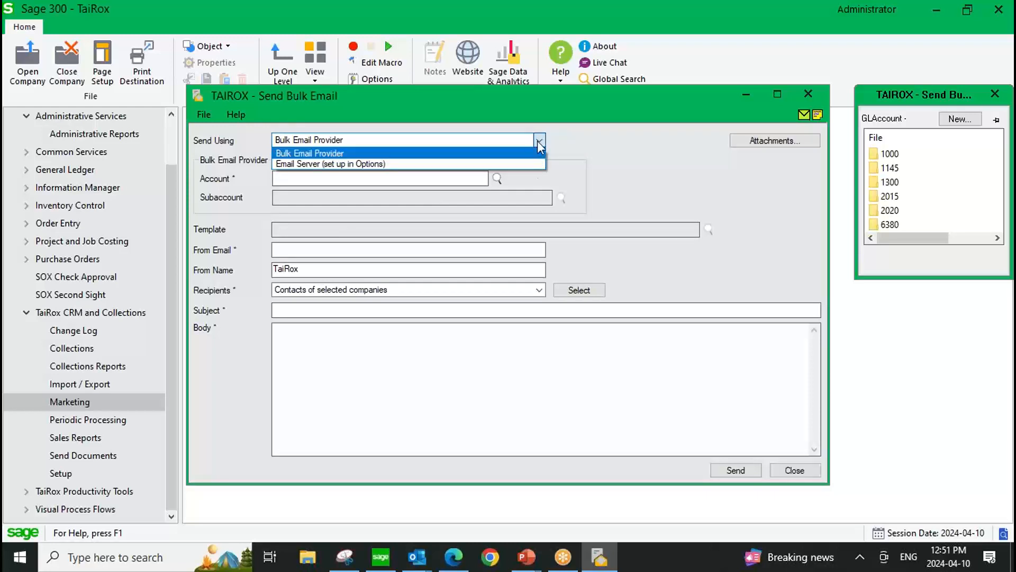
left_click(539, 140)
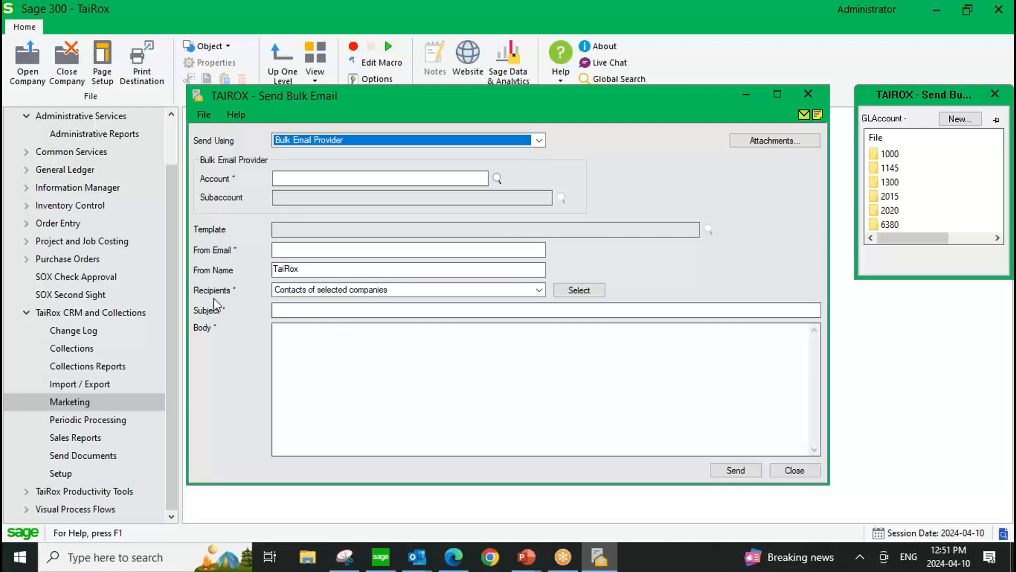
left_click(540, 289)
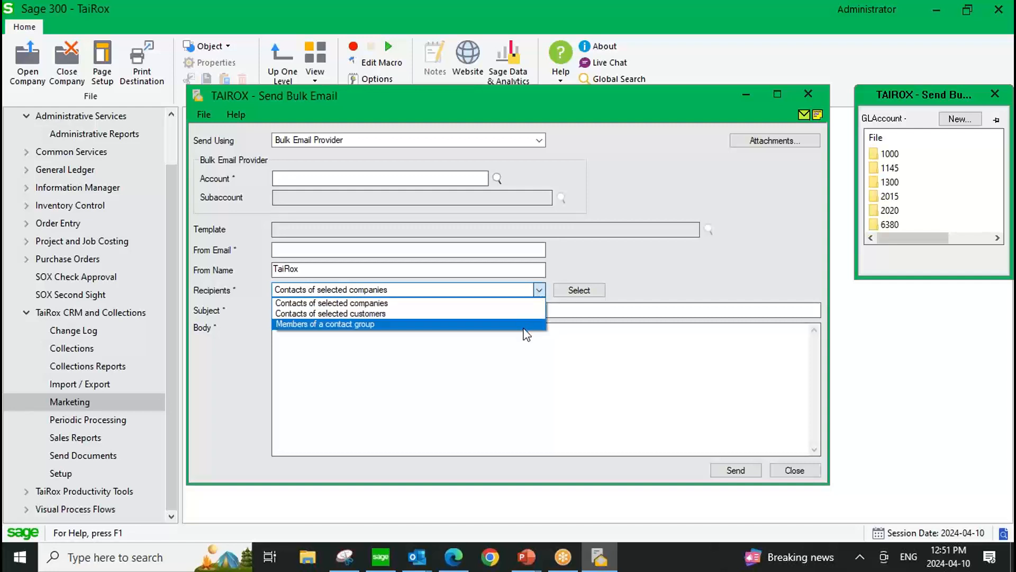
left_click(540, 290)
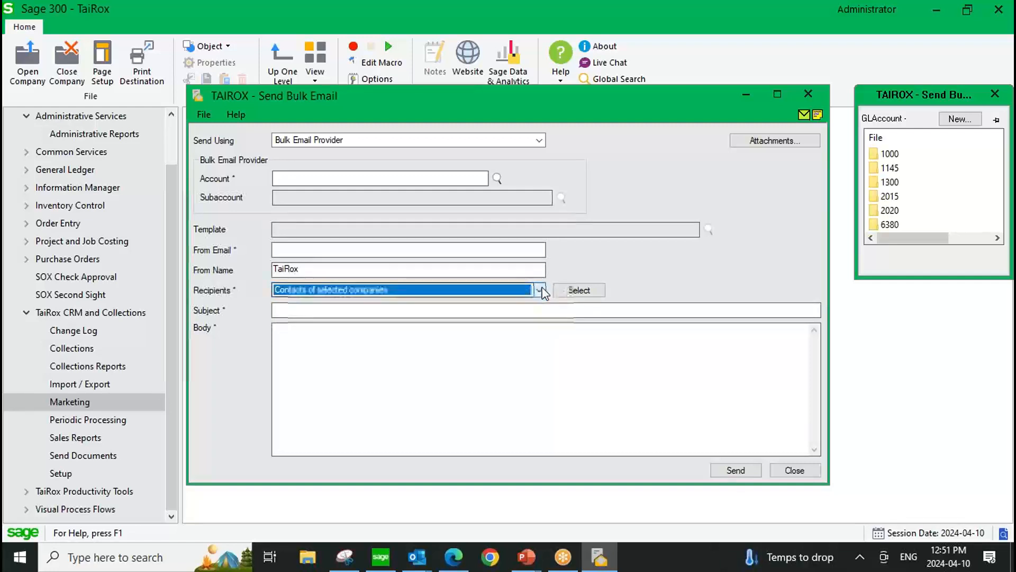
left_click(808, 94)
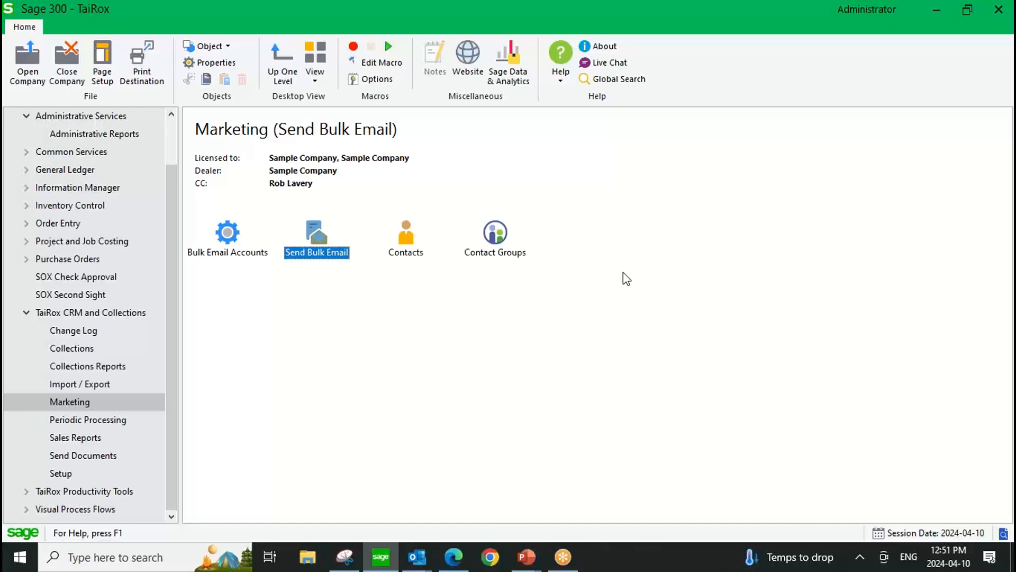
Open Customer Aging from Collections and review the 30, 60 and 90 day aging period fields.
left_click(81, 350)
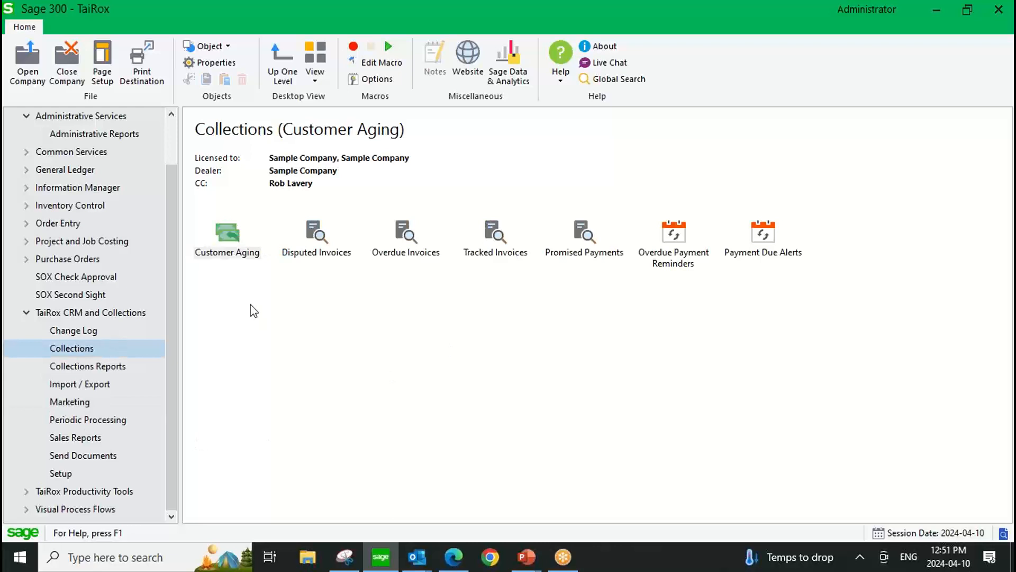
double_click(229, 233)
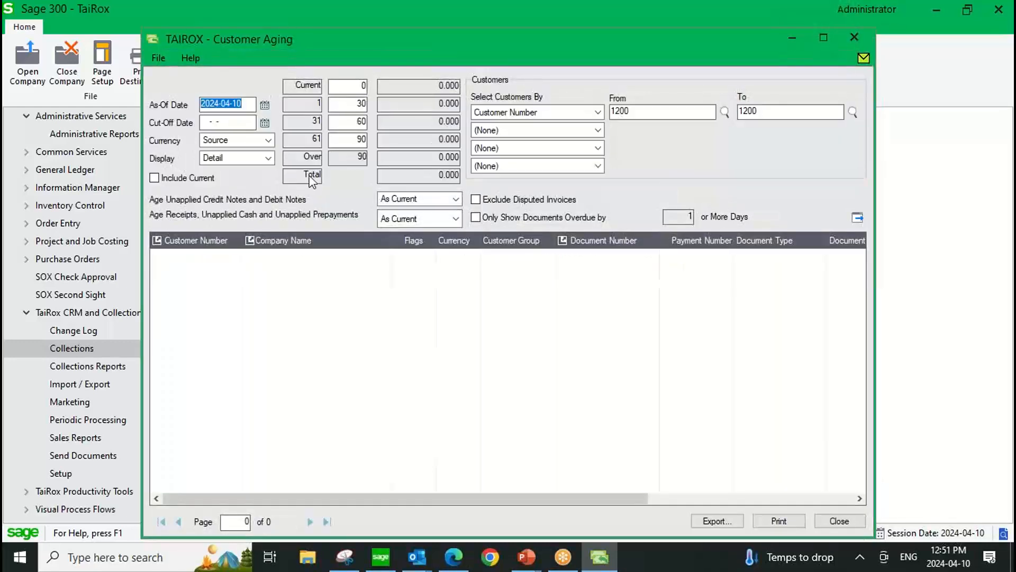
left_click(351, 104)
left_click(352, 120)
left_click(349, 139)
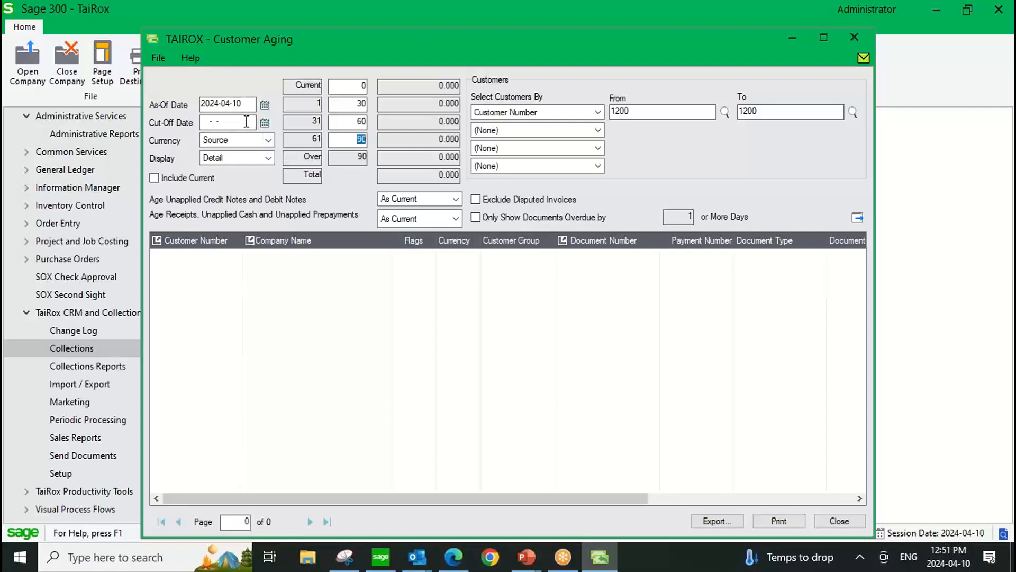
Review the currency and display choices, keeping Source and Detail, and load the aging for the preset customer.
left_click(268, 141)
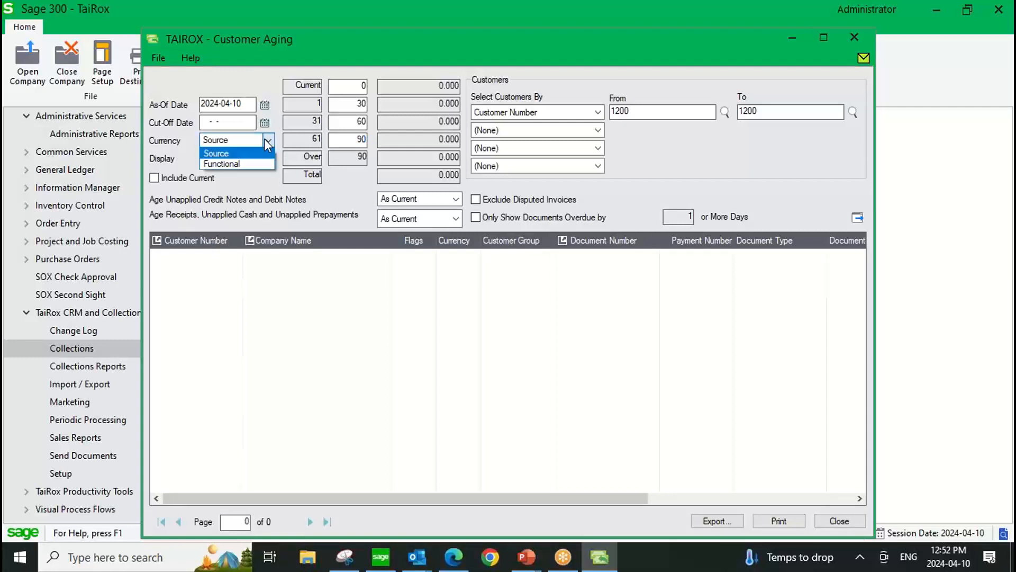
left_click(267, 142)
left_click(268, 158)
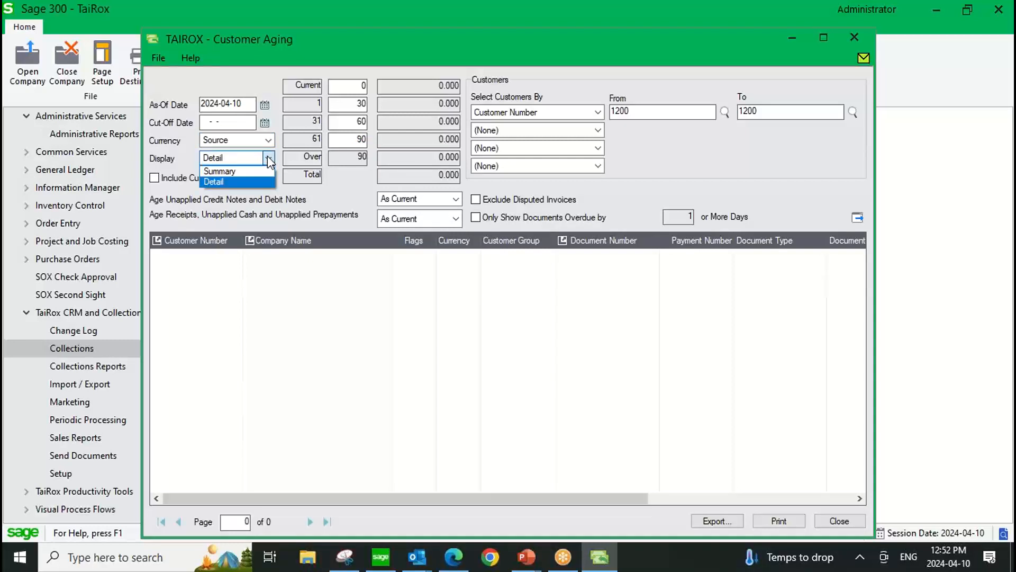
left_click(268, 157)
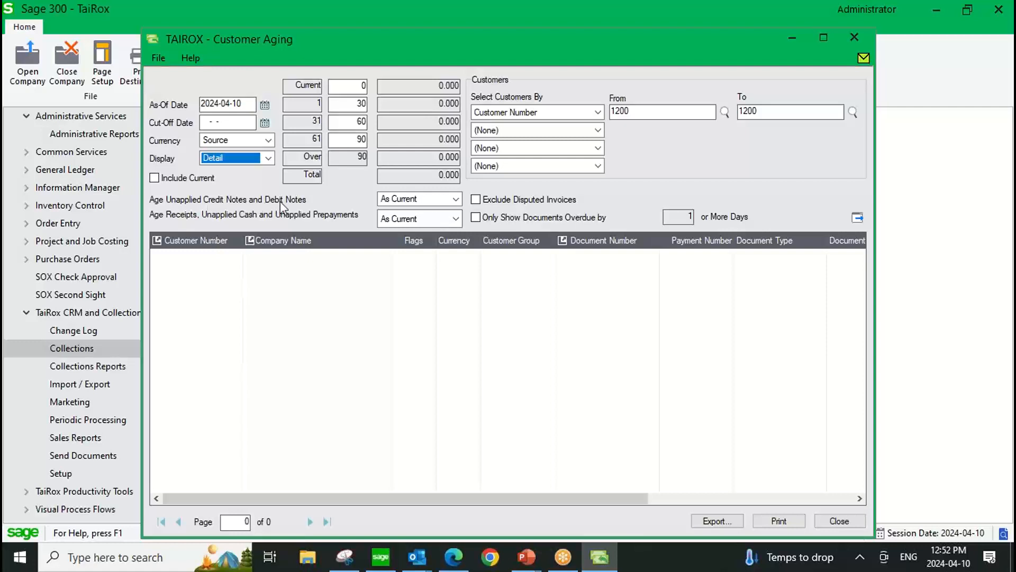
left_click(858, 220)
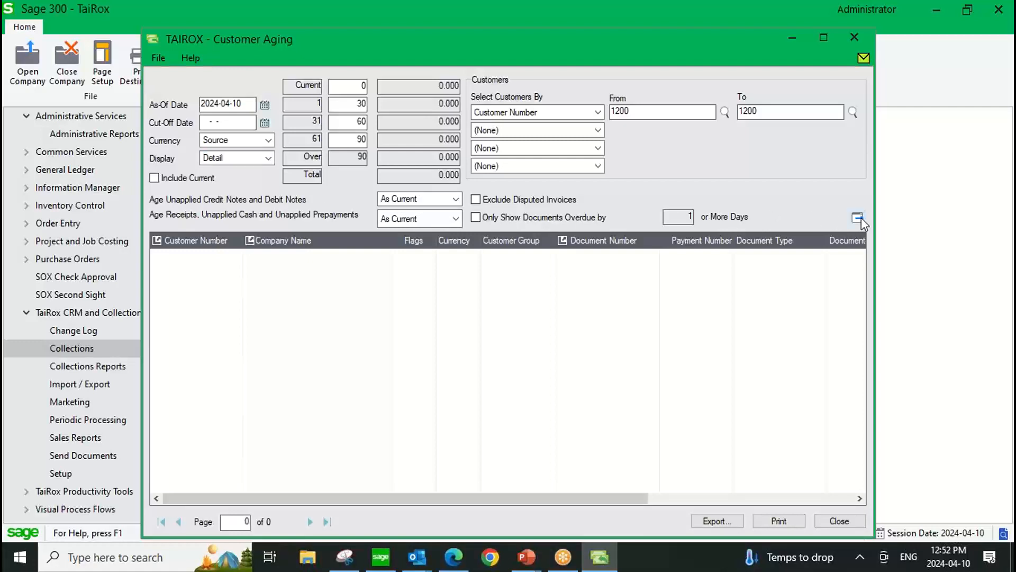
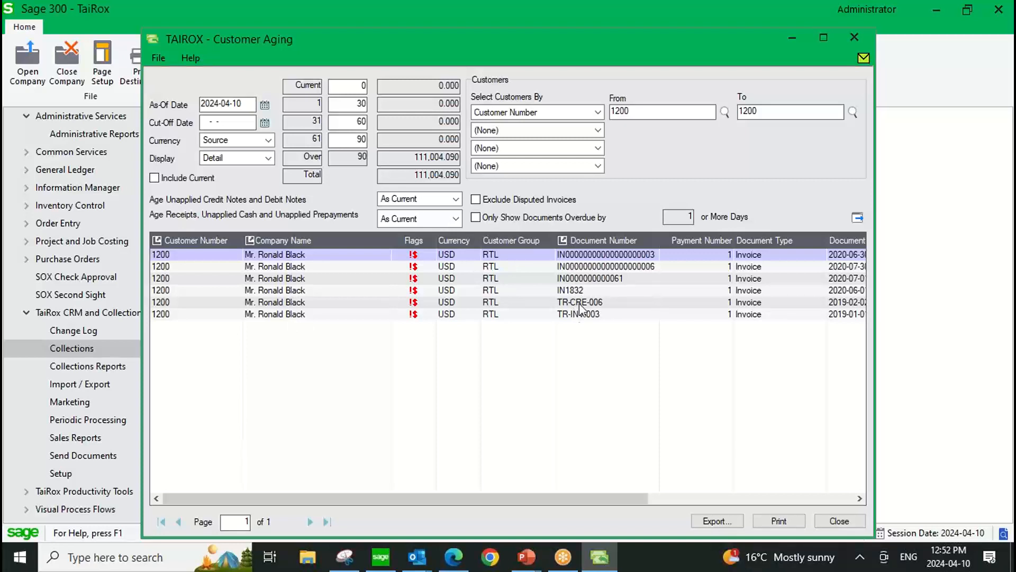
Close Customer Aging and start a new disputed invoice record from the Disputed Invoices list in Collections.
left_click_drag(465, 46, 452, 82)
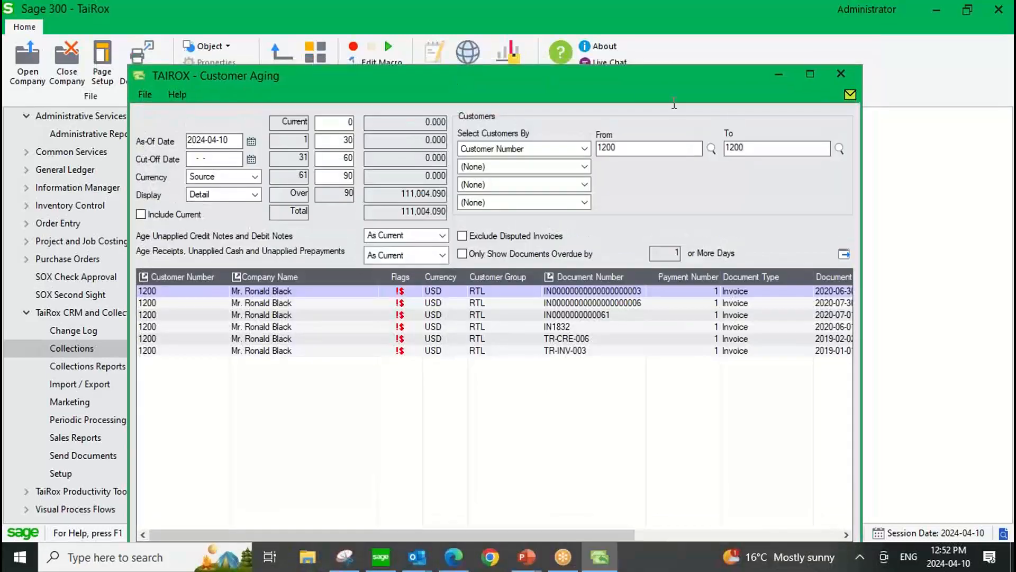
left_click(840, 74)
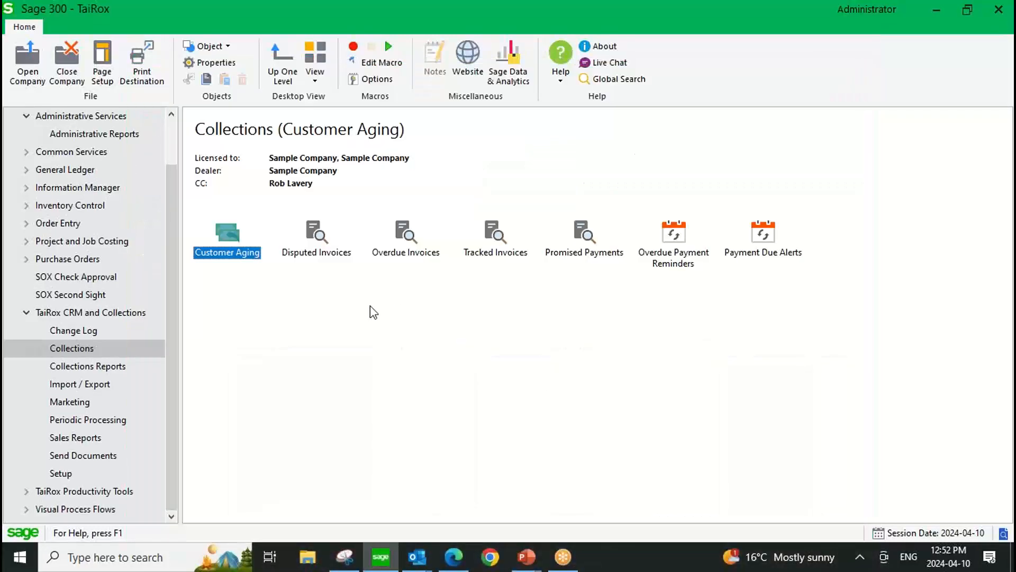
double_click(317, 237)
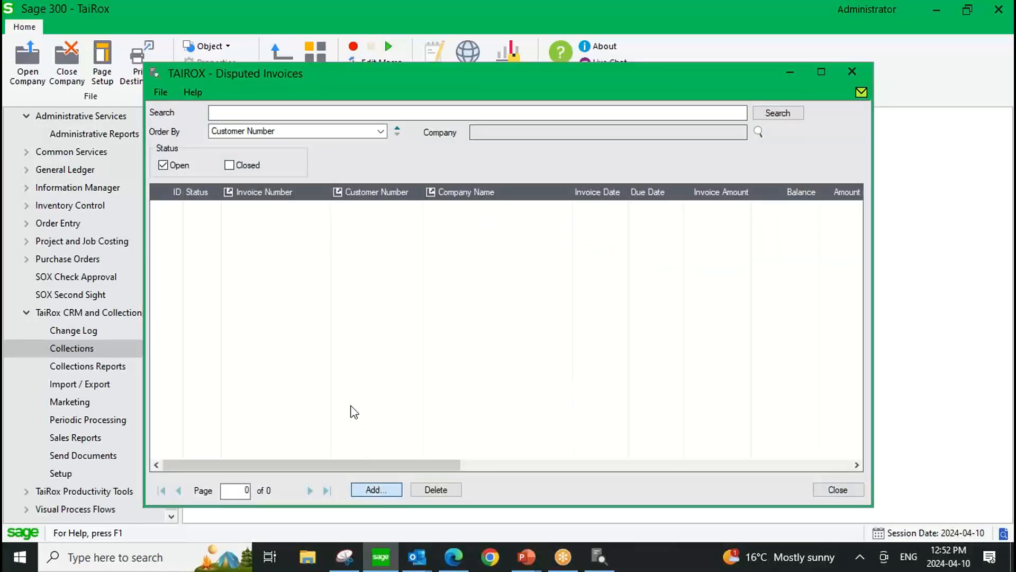
key("Return")
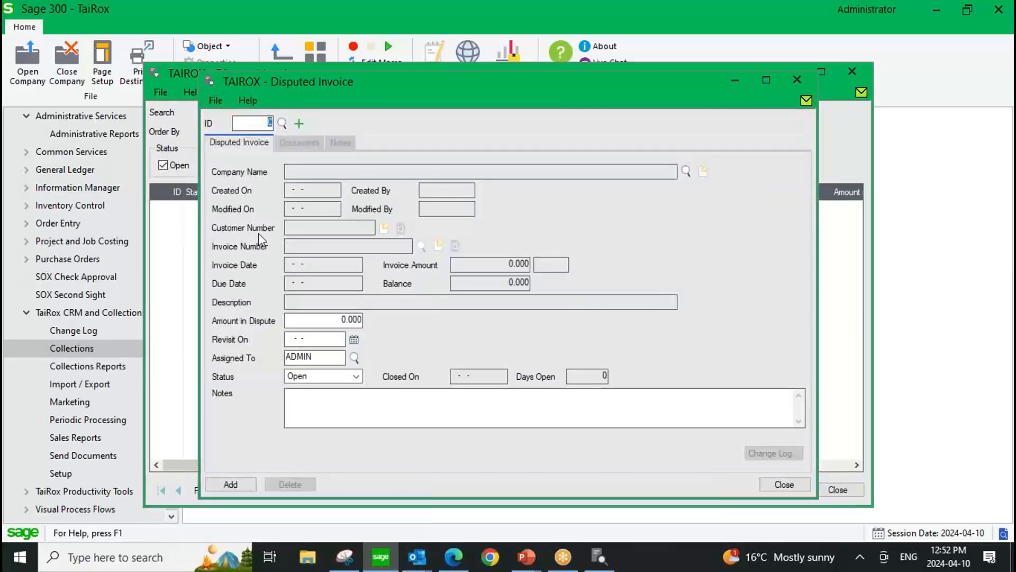
Assign the customer previously viewed in Customer Aging to the disputed invoice and choose their 2020-06-30 invoice for 1,623.75 USD.
left_click(684, 172)
double_click(421, 219)
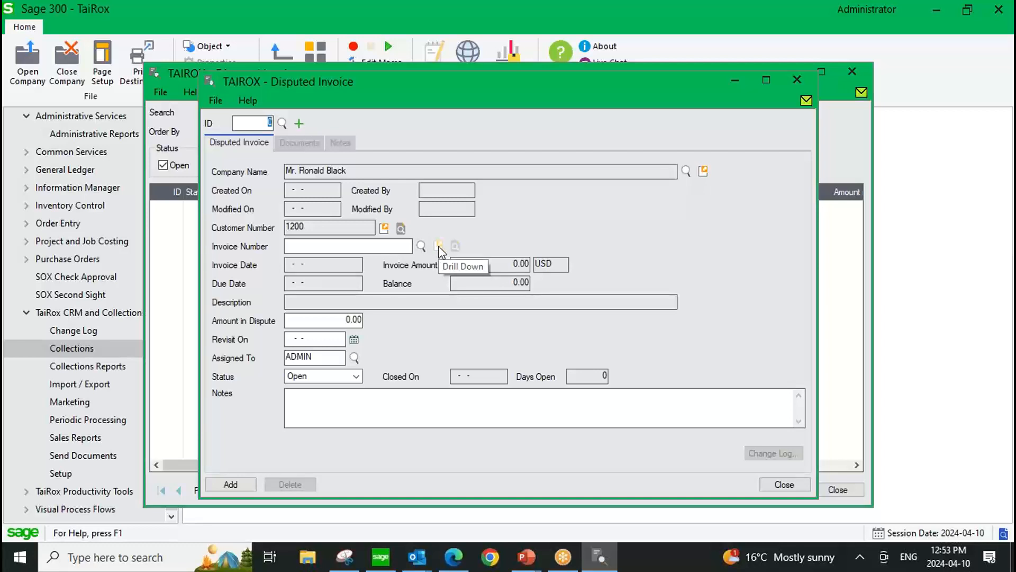
left_click(422, 246)
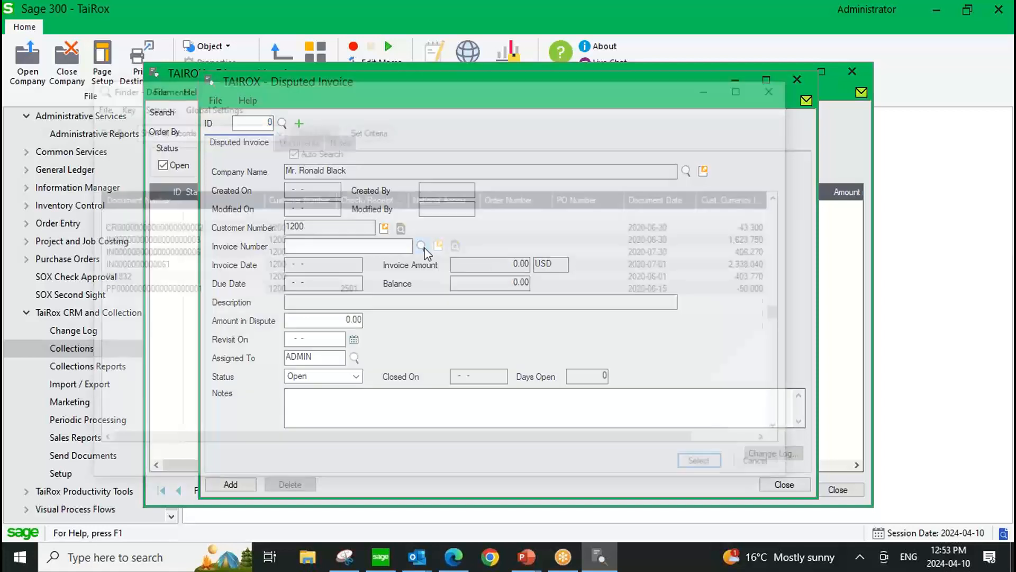
double_click(184, 239)
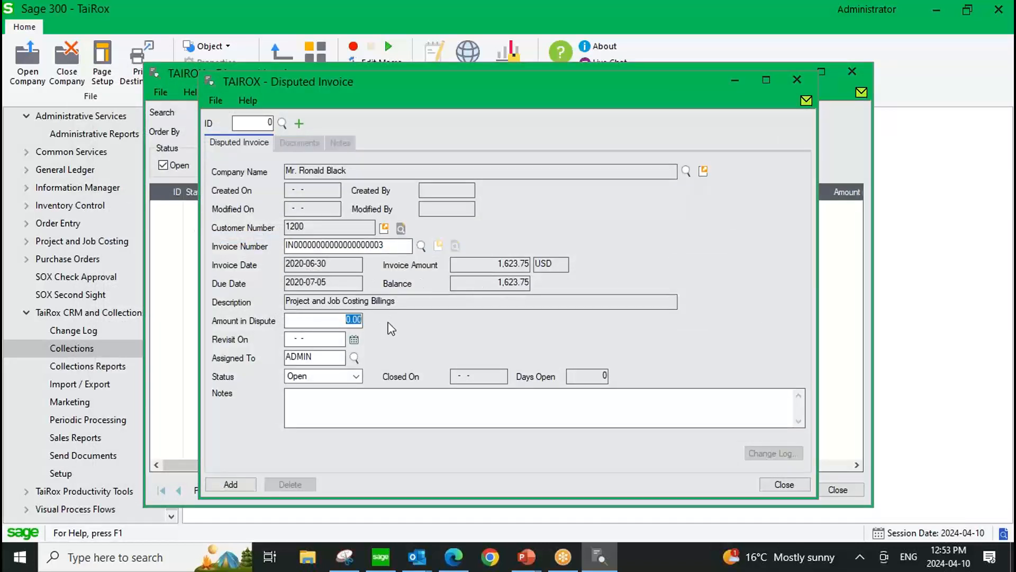
Set the amount in dispute to 1,623.75 and the revisit date to 2024-04-15, keeping ADMIN as the assigned user.
type("1,623.75")
left_click(354, 340)
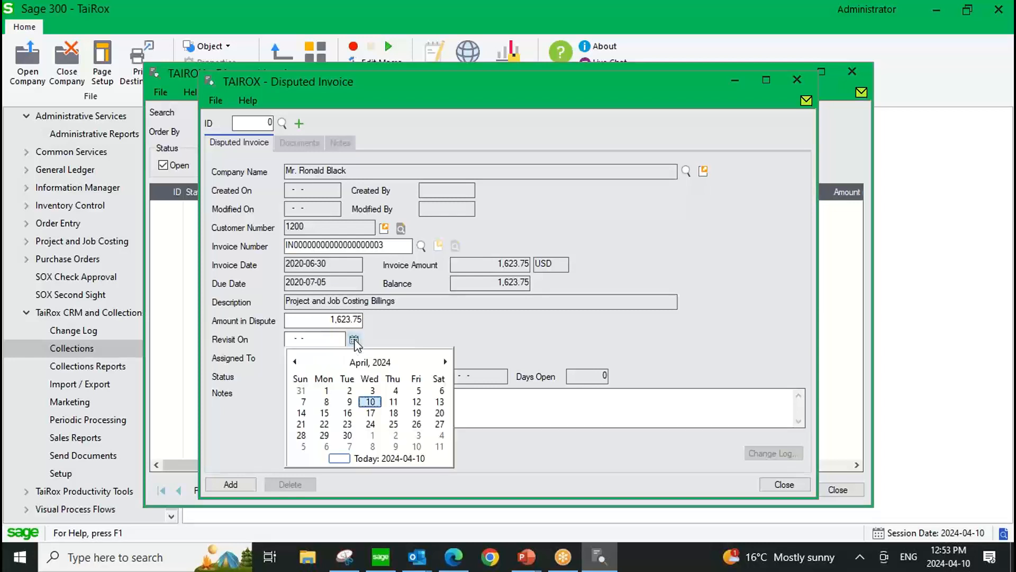
left_click(325, 413)
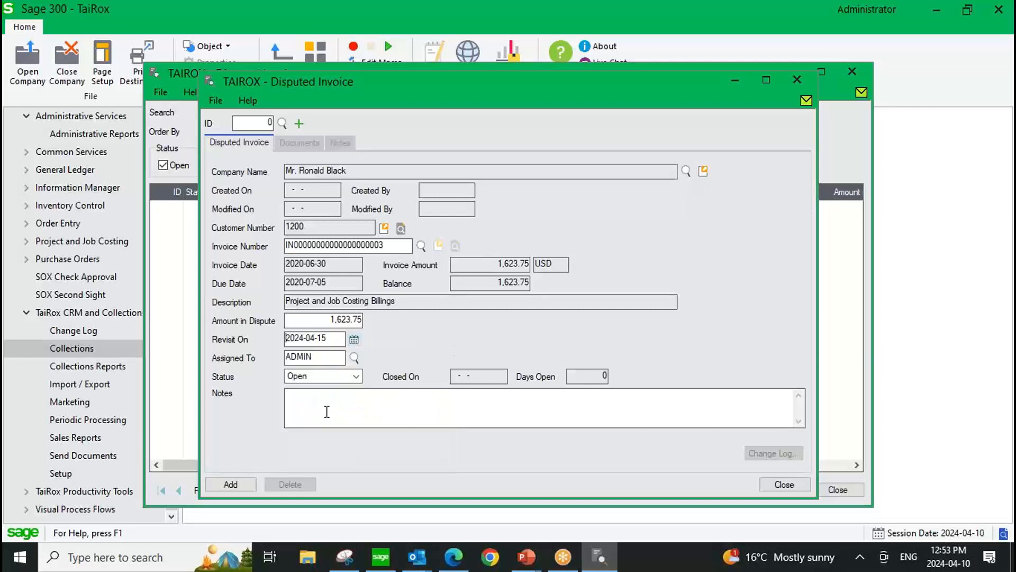
left_click(331, 358)
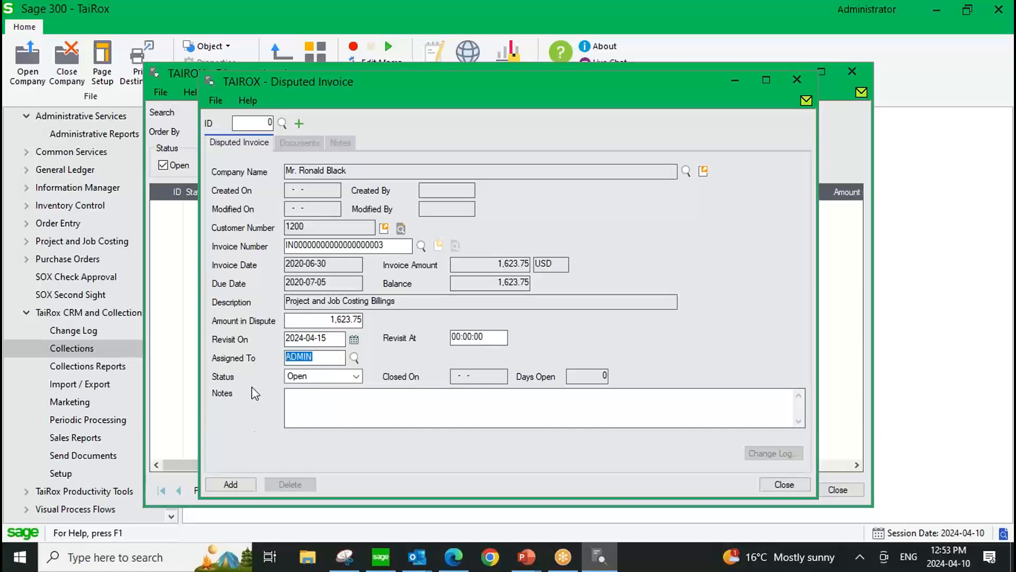
Add the disputed invoice record and close both the record and the Disputed Invoices list.
left_click(223, 484)
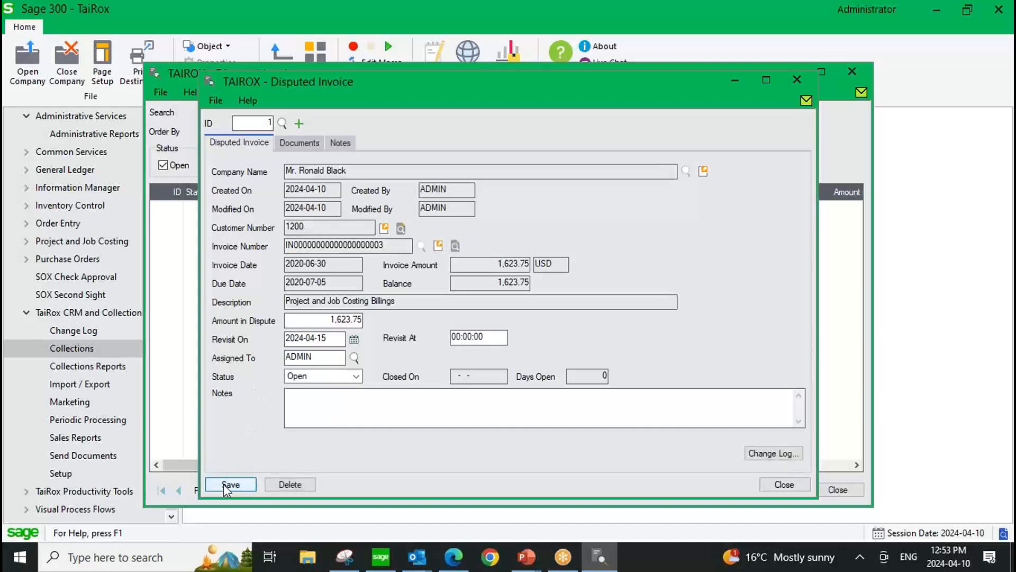
left_click(797, 485)
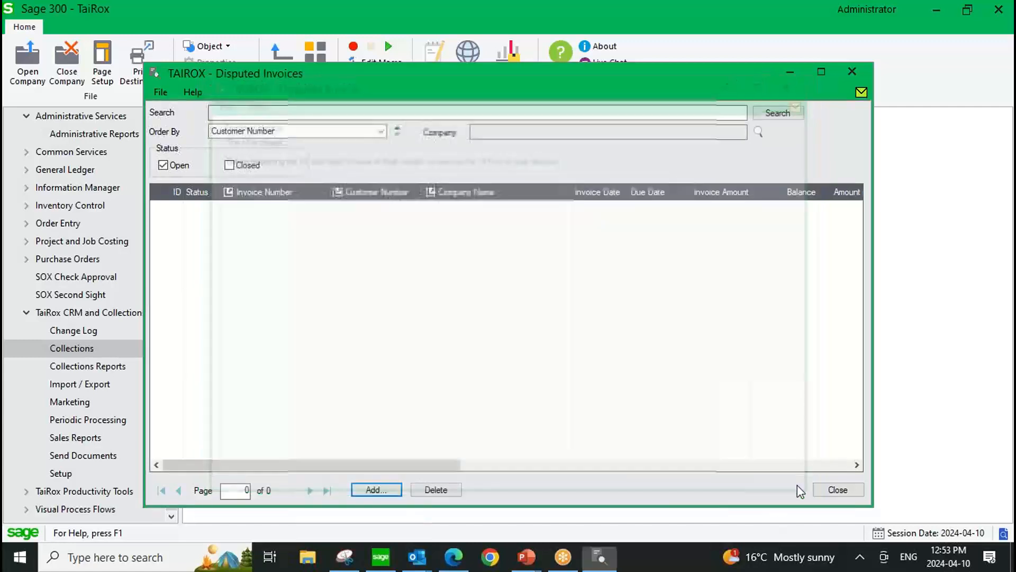
left_click(840, 490)
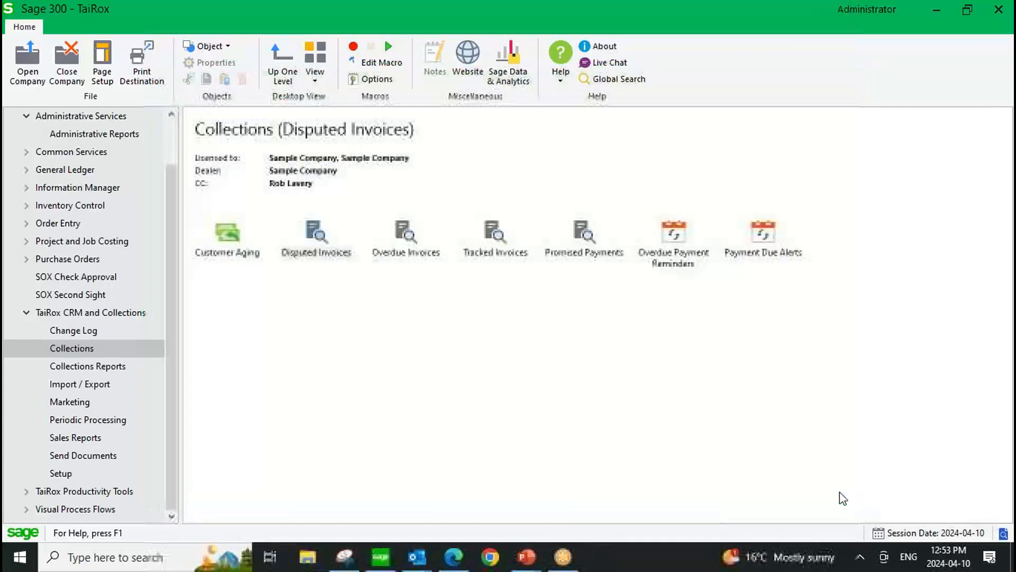
Start a new promised payment in Collections and select the same customer's company for it.
left_click(590, 241)
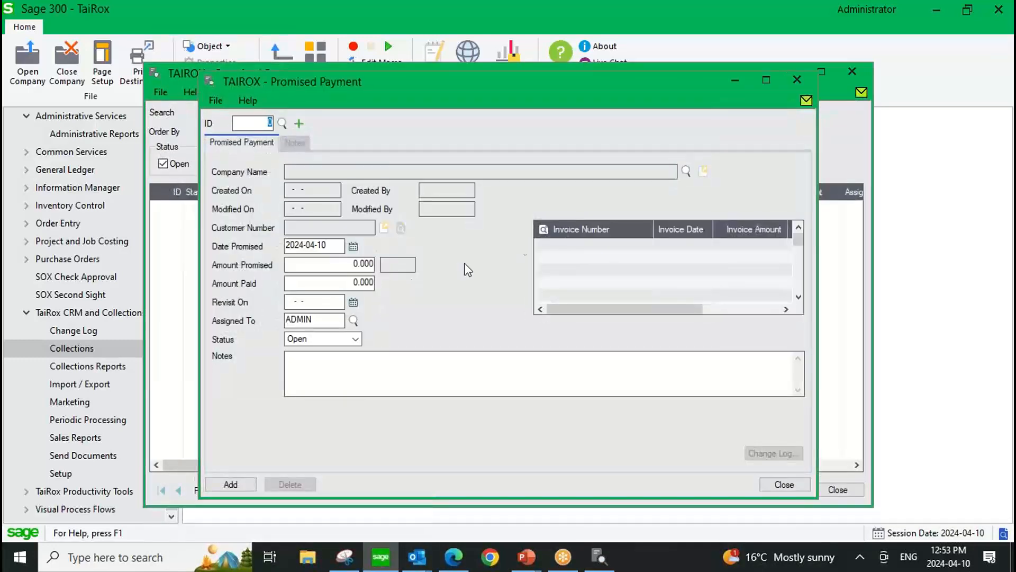
left_click(686, 171)
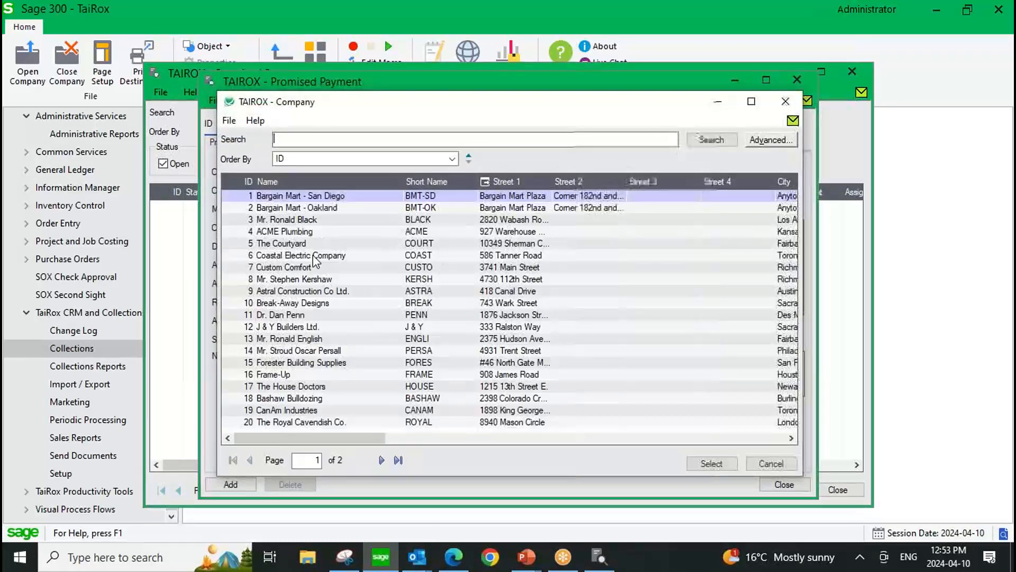
double_click(279, 223)
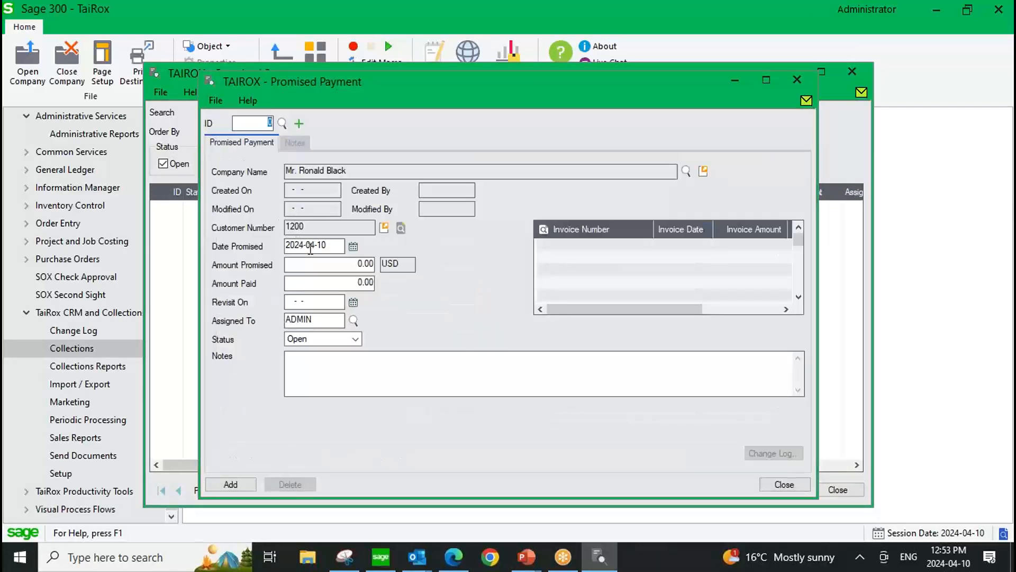
Set the amount promised to 500 USD and the revisit date to 2024-04-22.
left_click(370, 265)
type("500")
key("Tab")
left_click(353, 303)
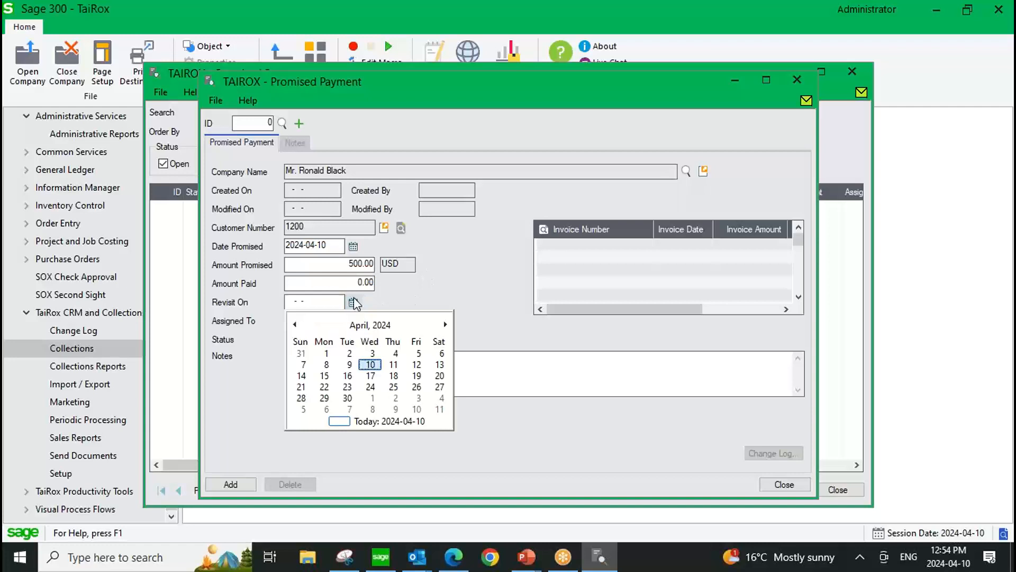
left_click(324, 387)
Attach the customer's 2020-06-30 invoice to the promised payment and add the record.
left_click(610, 245)
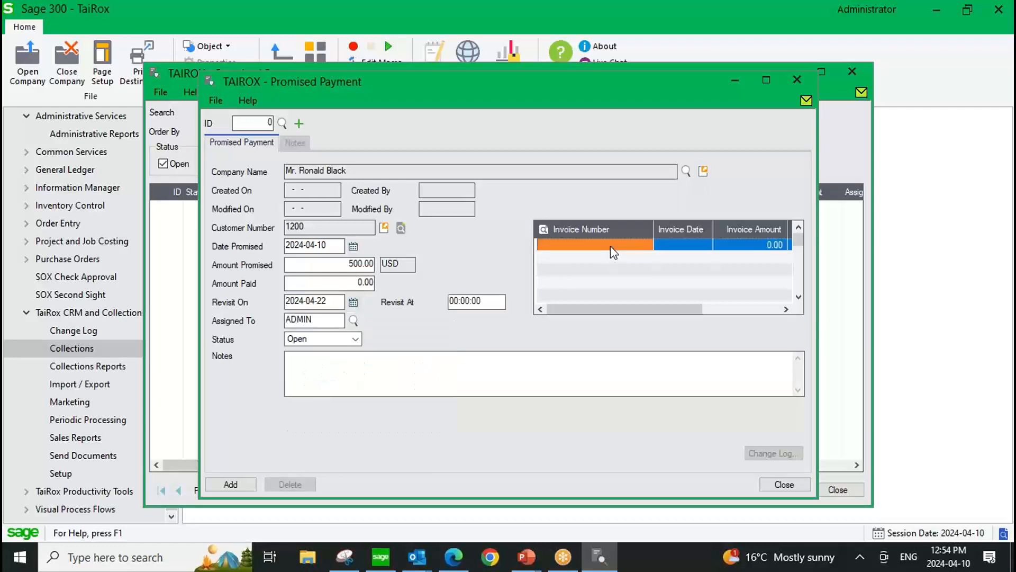
left_click(647, 243)
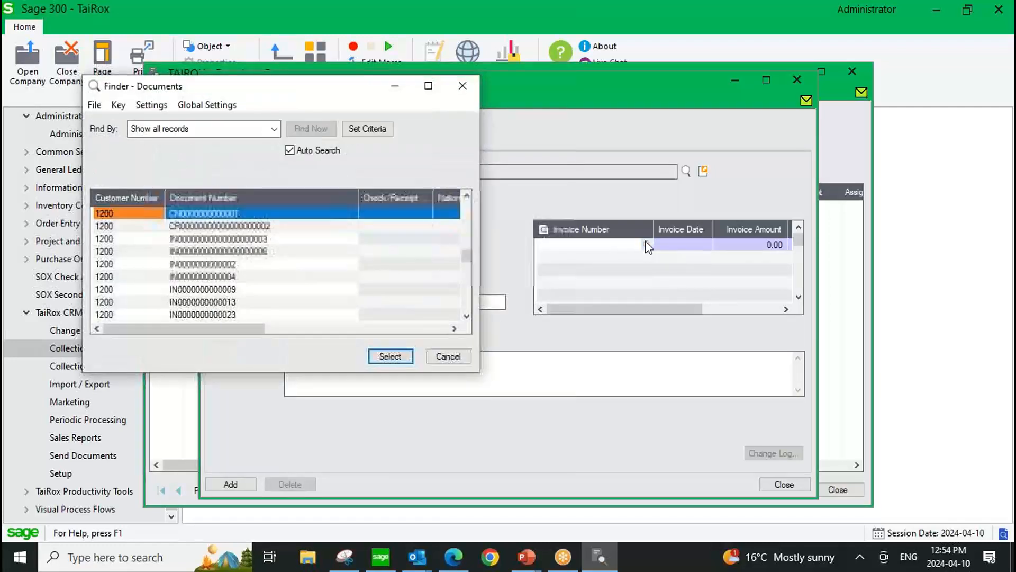
double_click(259, 238)
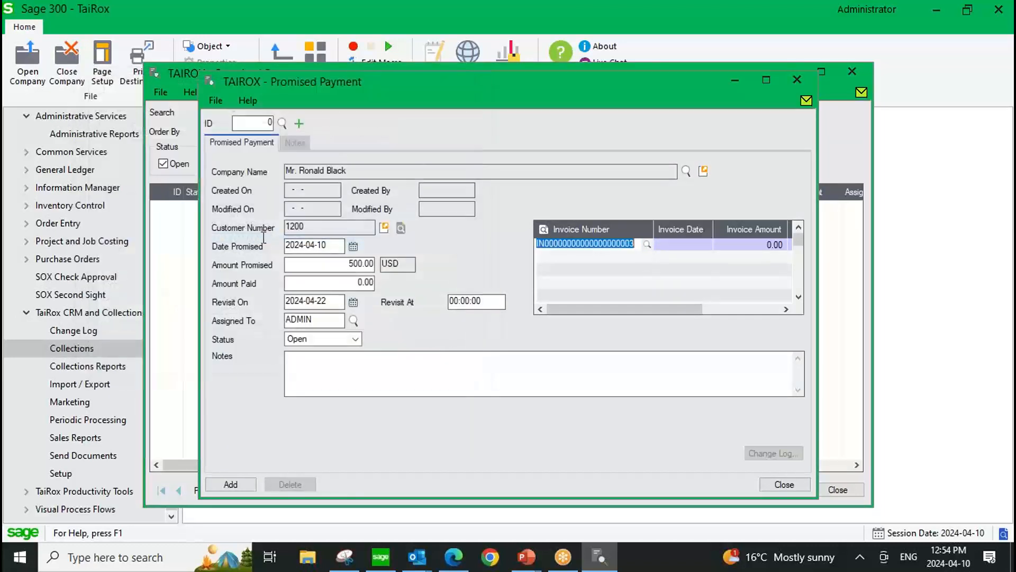
left_click_drag(646, 313, 590, 319)
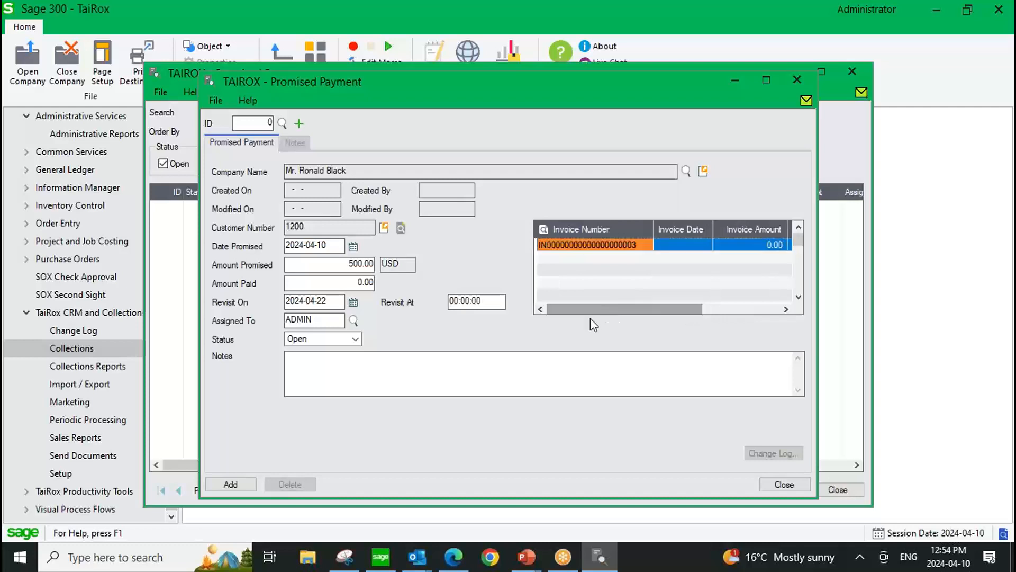
left_click(231, 490)
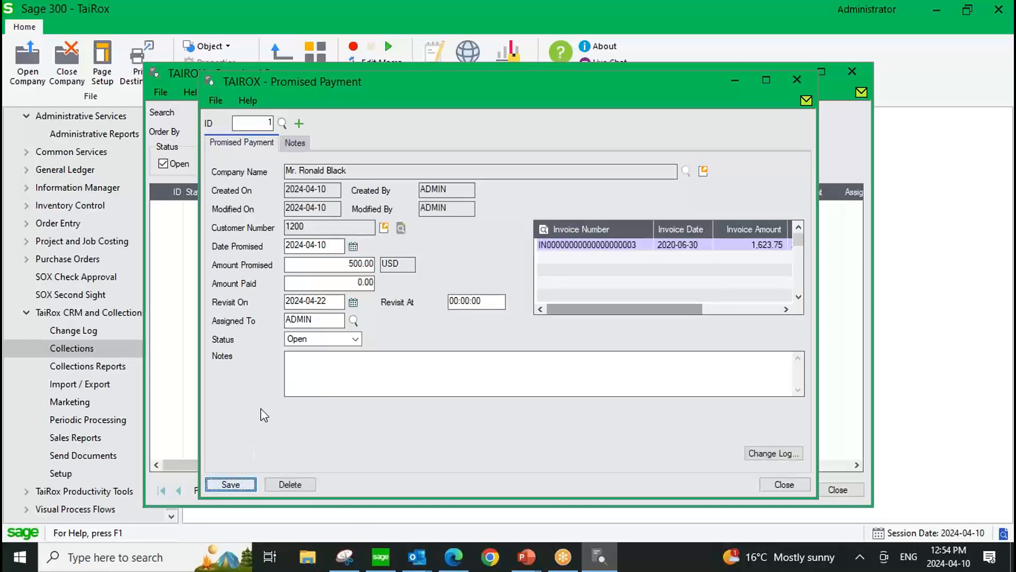
Check the promised payment's notes, save the record, and close it along with the Promised Payments list.
left_click(300, 360)
left_click(294, 143)
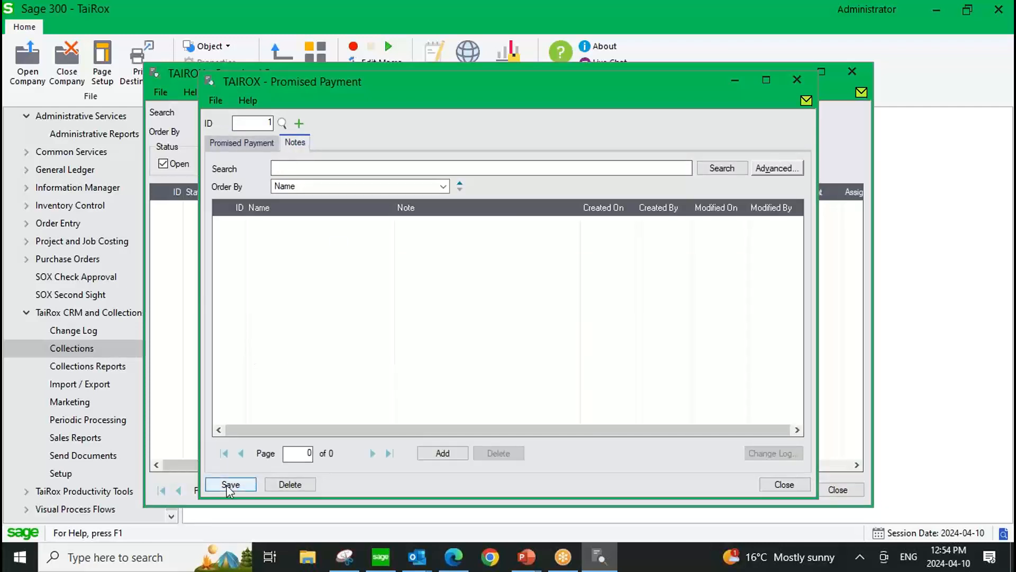
left_click(229, 484)
left_click(797, 80)
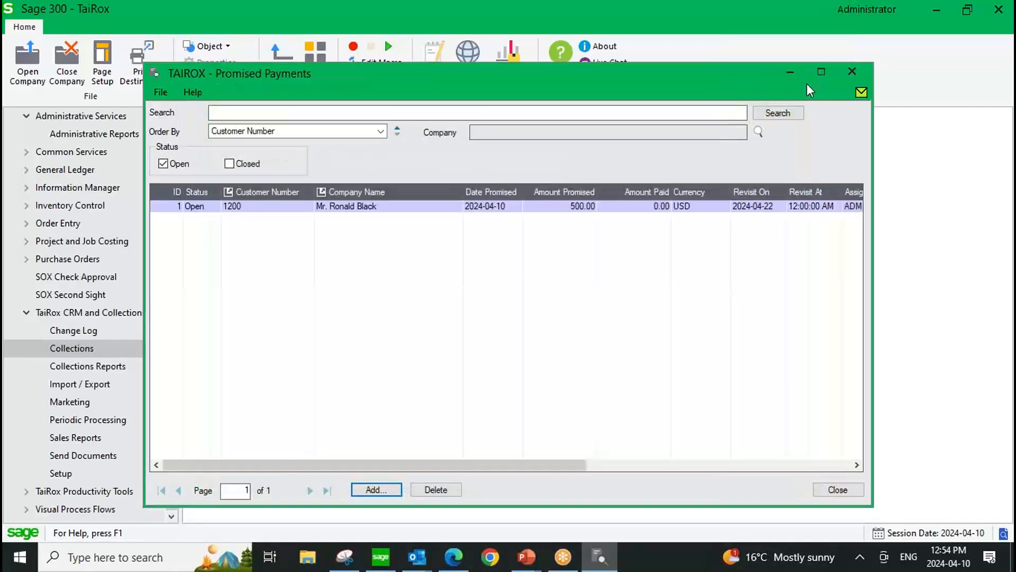
left_click(852, 71)
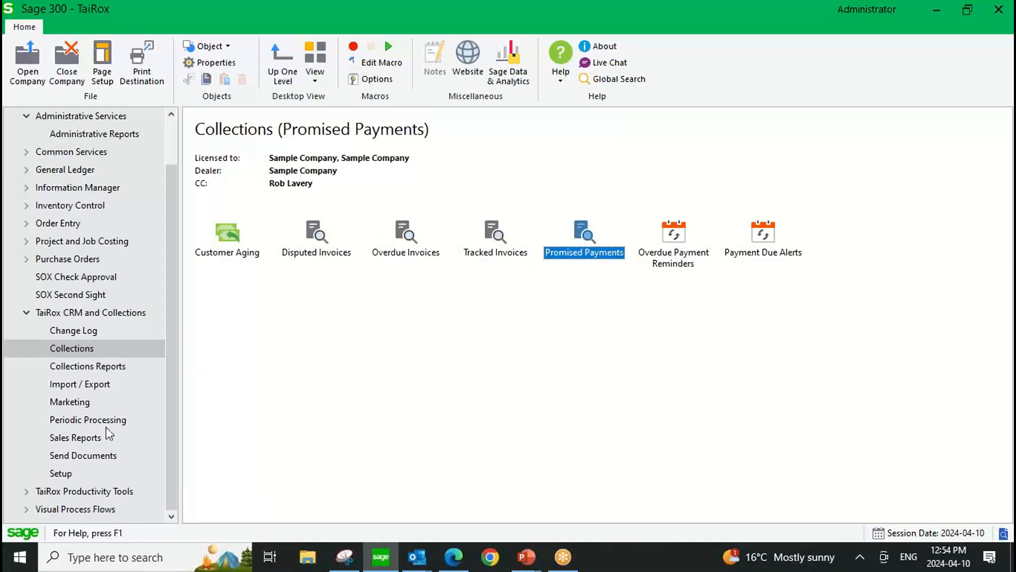
Review the Close Disputed Invoices and Close Tracked Invoices options of Close Invoices in Periodic Processing, and close it without processing.
left_click(78, 422)
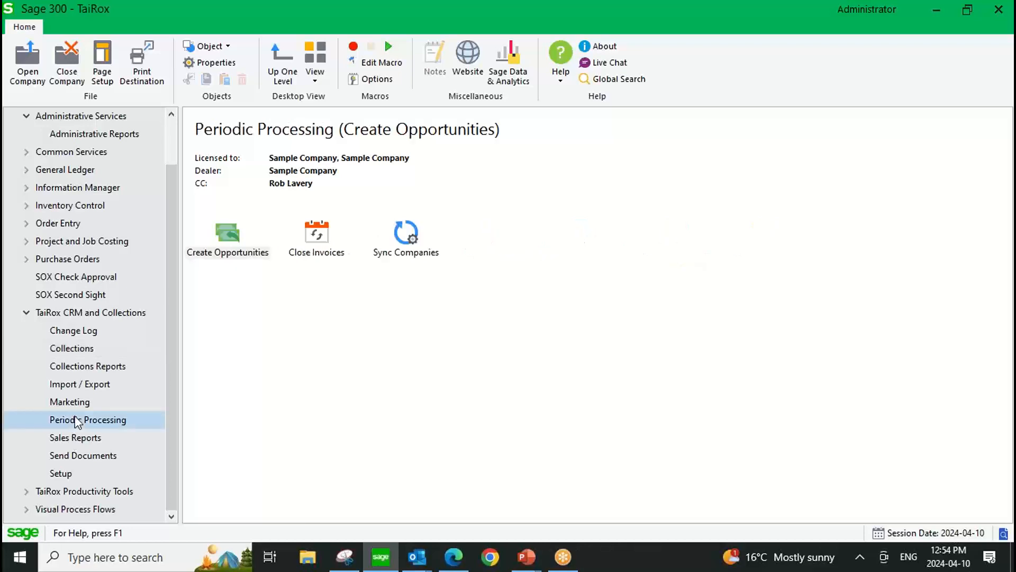
double_click(314, 238)
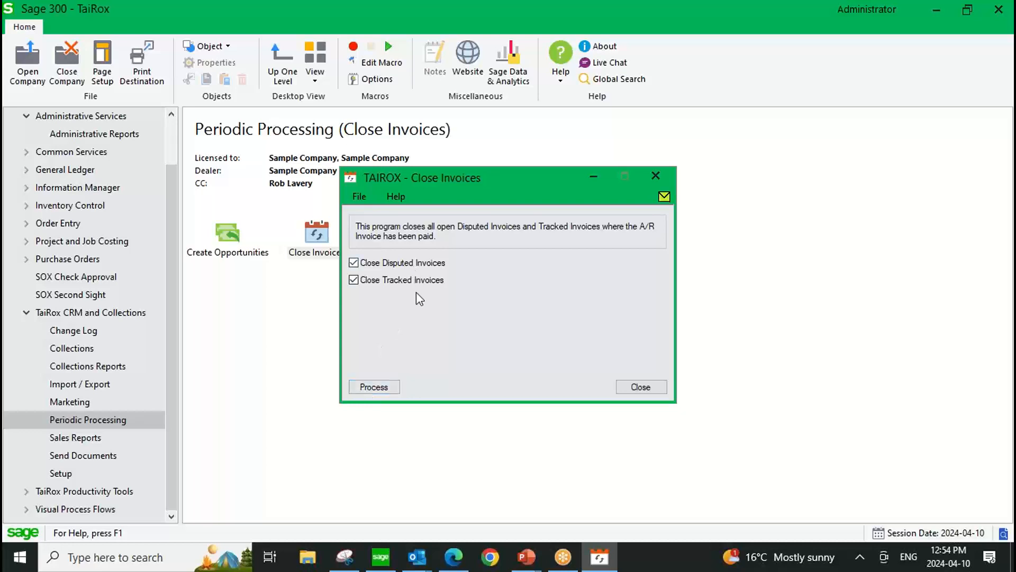
left_click(641, 387)
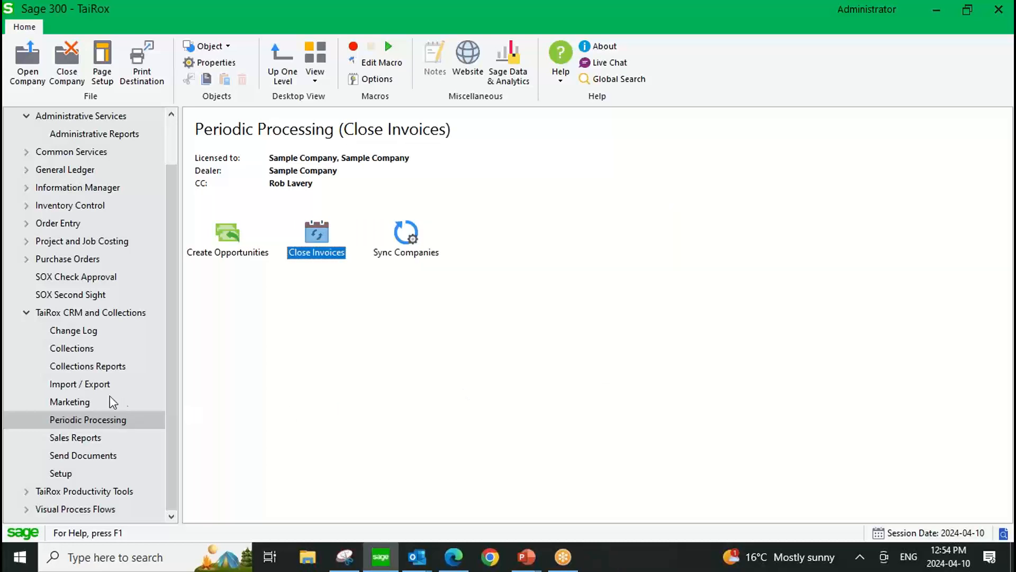
Open Overdue Invoices from Collections, view the Overdue Payment Reminders window reached from it, and return to the invoice list.
left_click(106, 347)
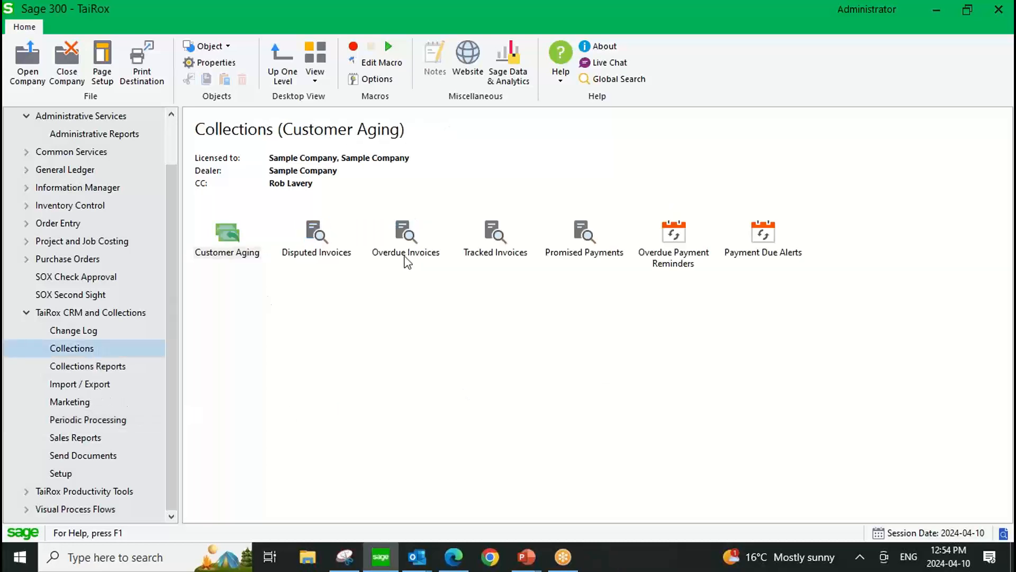
left_click(405, 238)
double_click(405, 237)
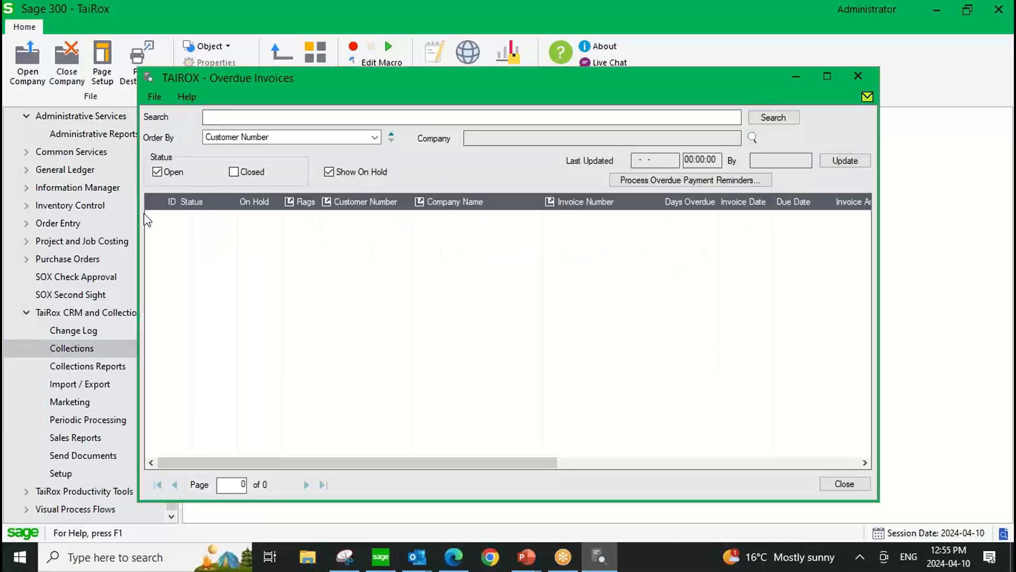
left_click(744, 181)
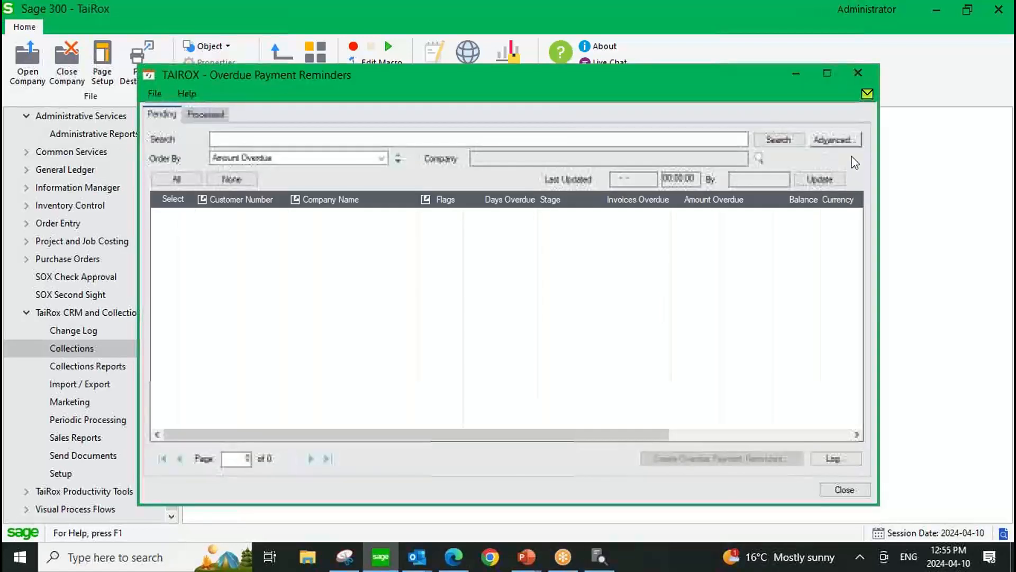
left_click(858, 73)
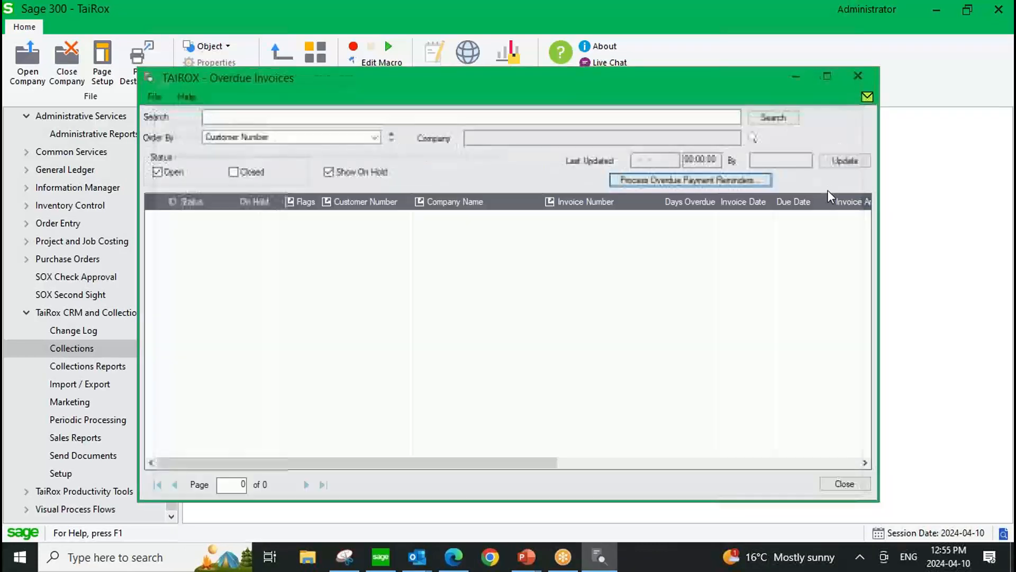
Update the overdue invoices data, enlarge the window, and filter the list by the customer's number.
left_click(835, 162)
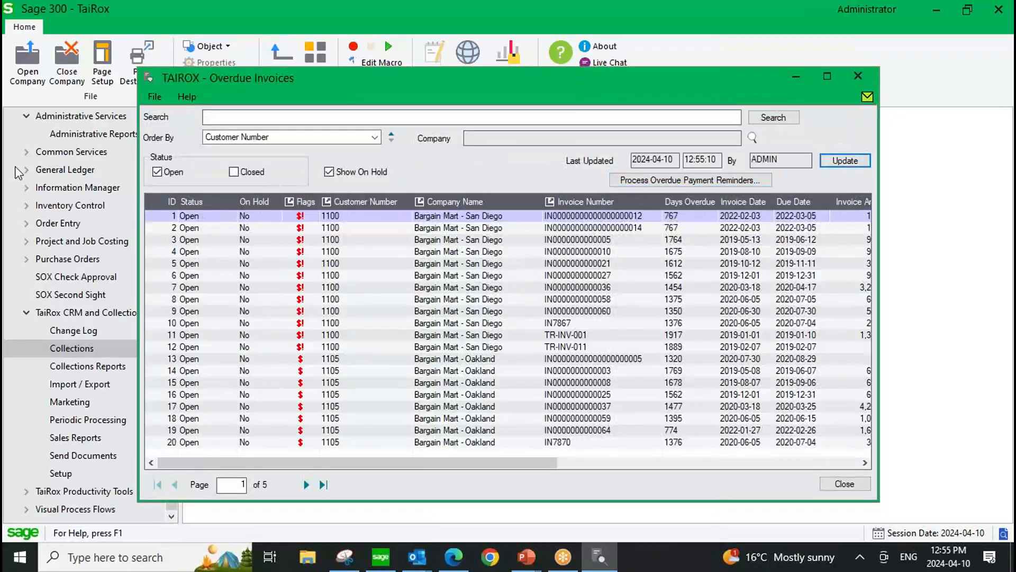
double_click(278, 79)
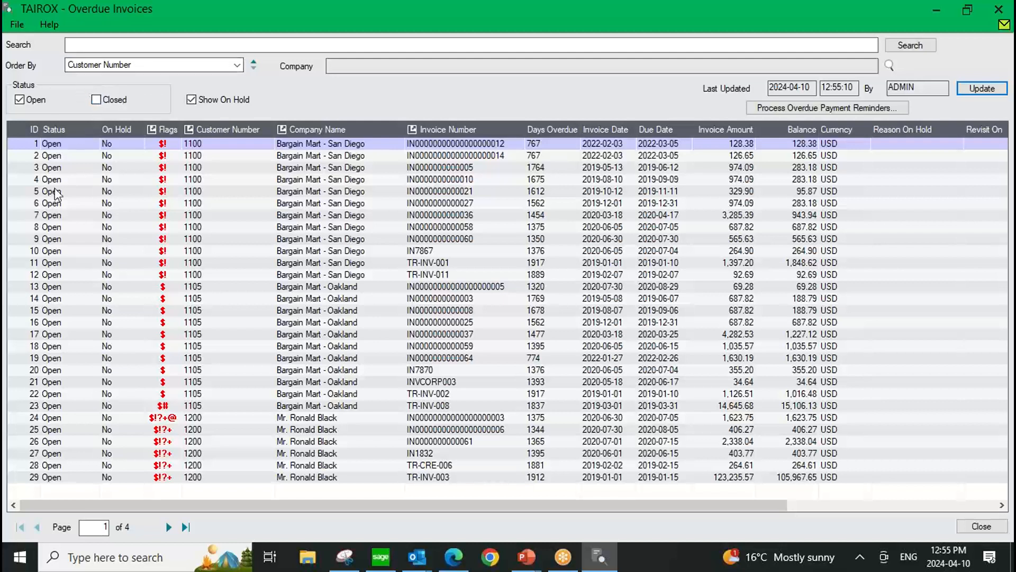
left_click(99, 45)
type("1200")
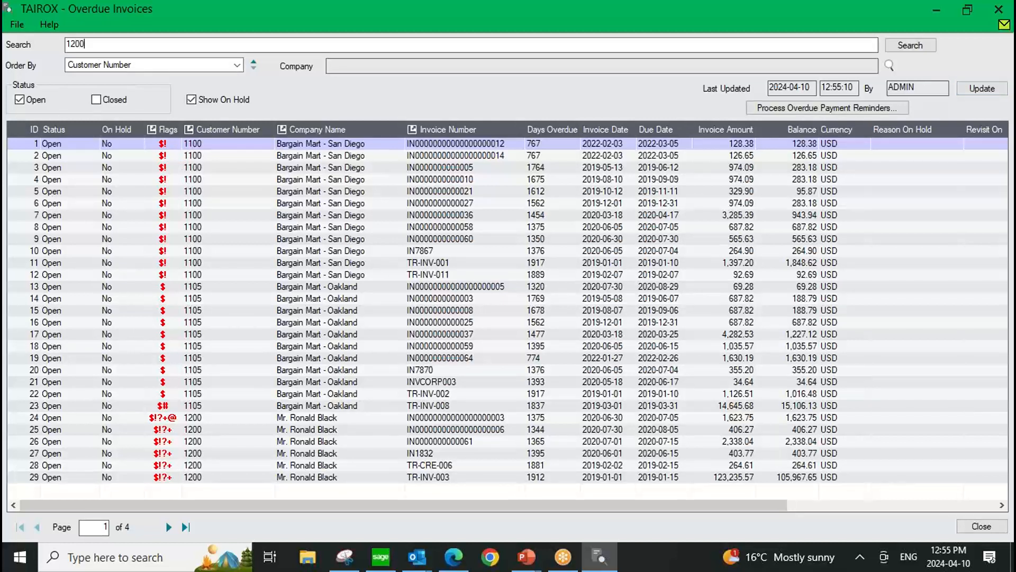
left_click(902, 46)
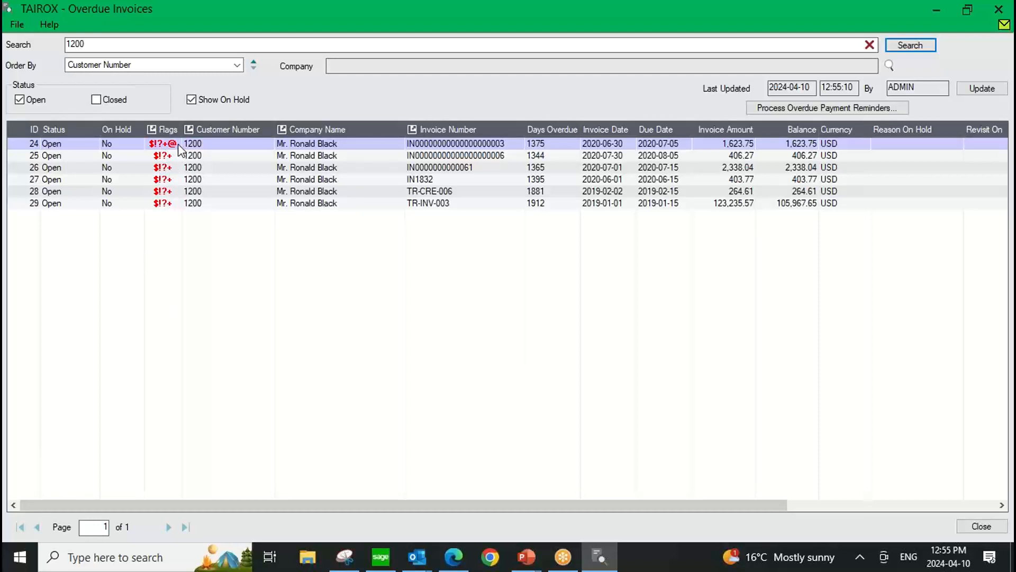
mouse_move(177, 147)
mouse_move(175, 166)
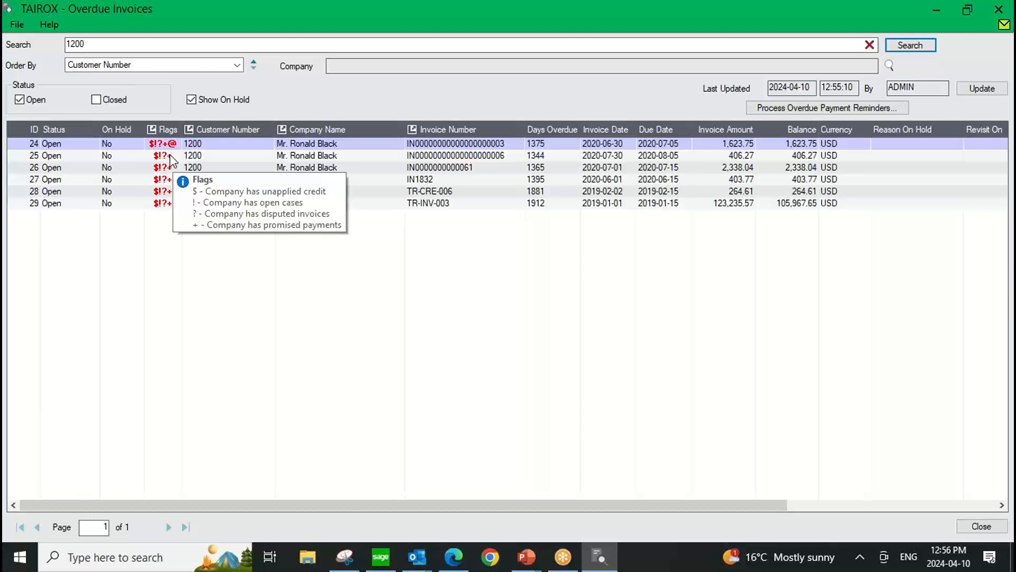
Put the customer's 2020-06-30 invoice on hold as a tracked invoice with the reason Disputed Invoice, add the record and close it.
left_click(493, 141)
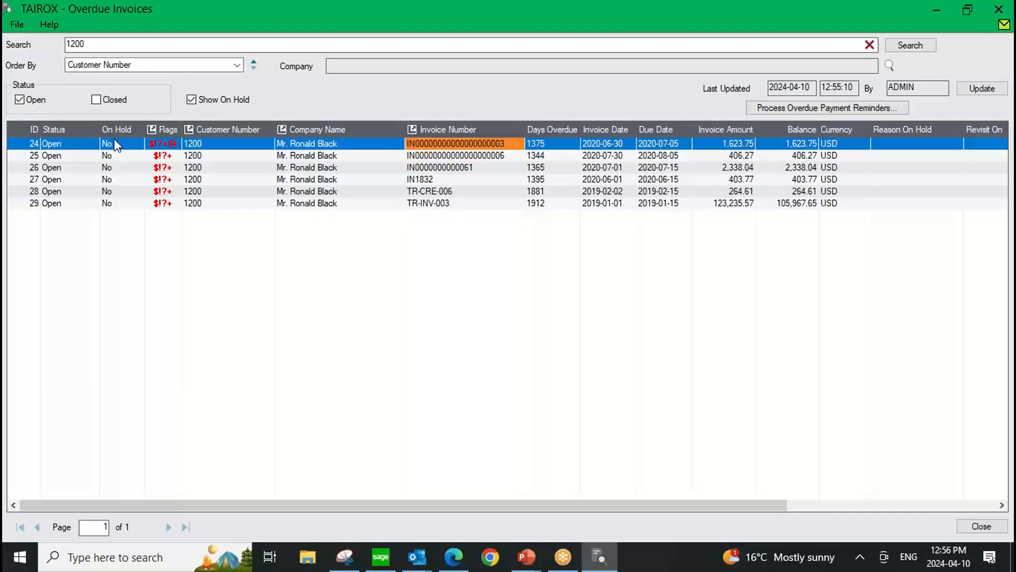
left_click(132, 147)
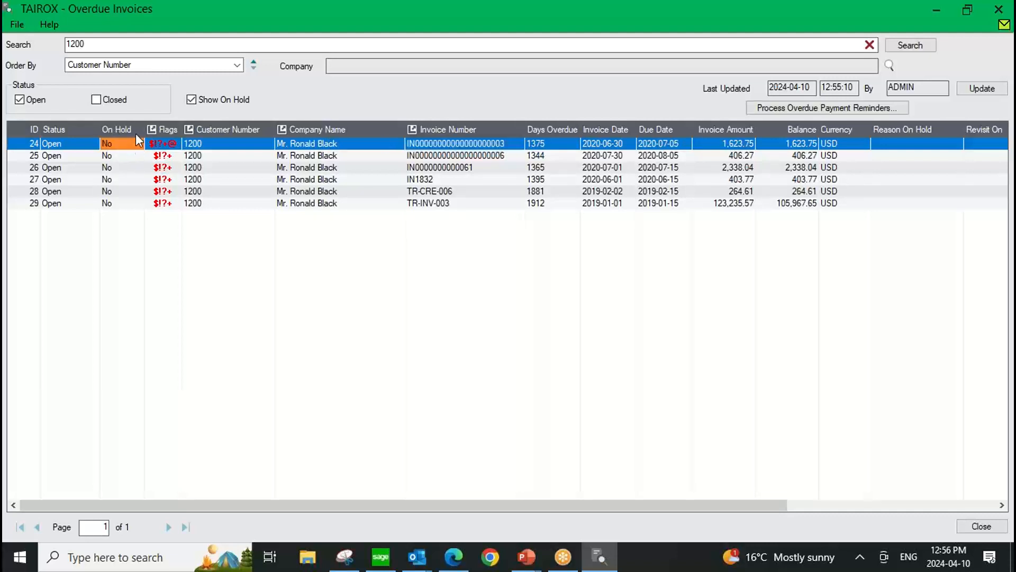
double_click(134, 128)
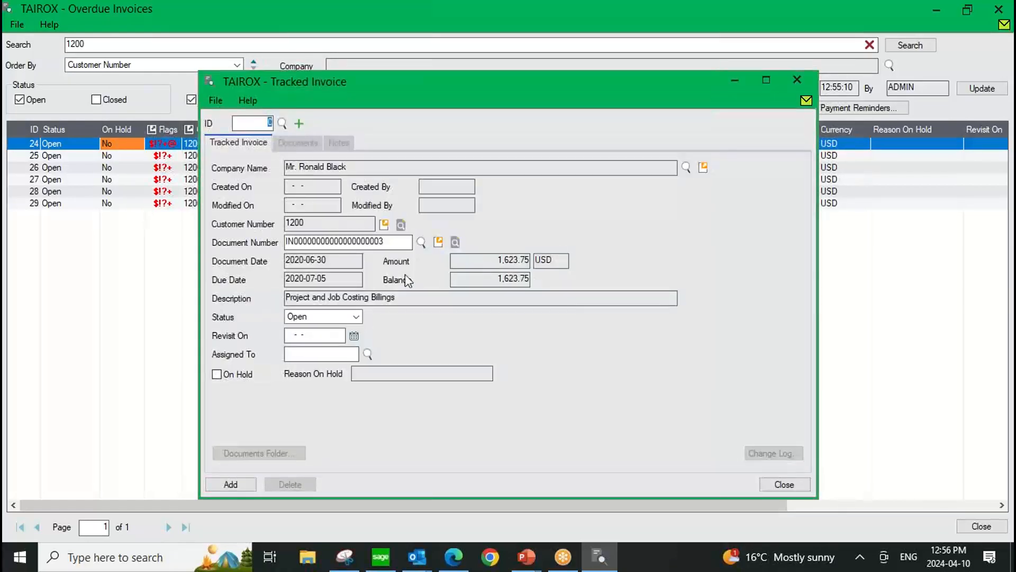
left_click(225, 376)
left_click(486, 374)
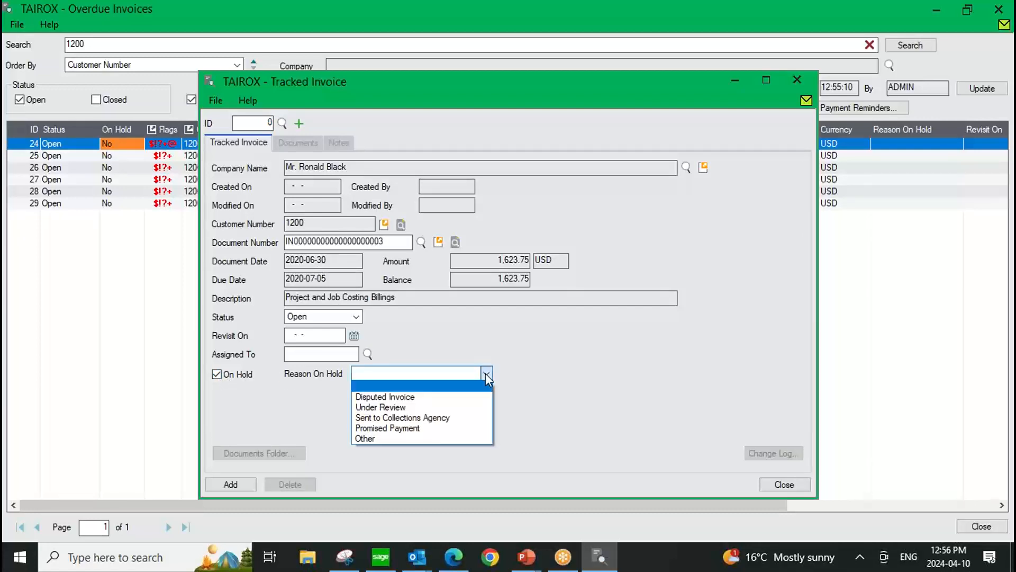
left_click(392, 392)
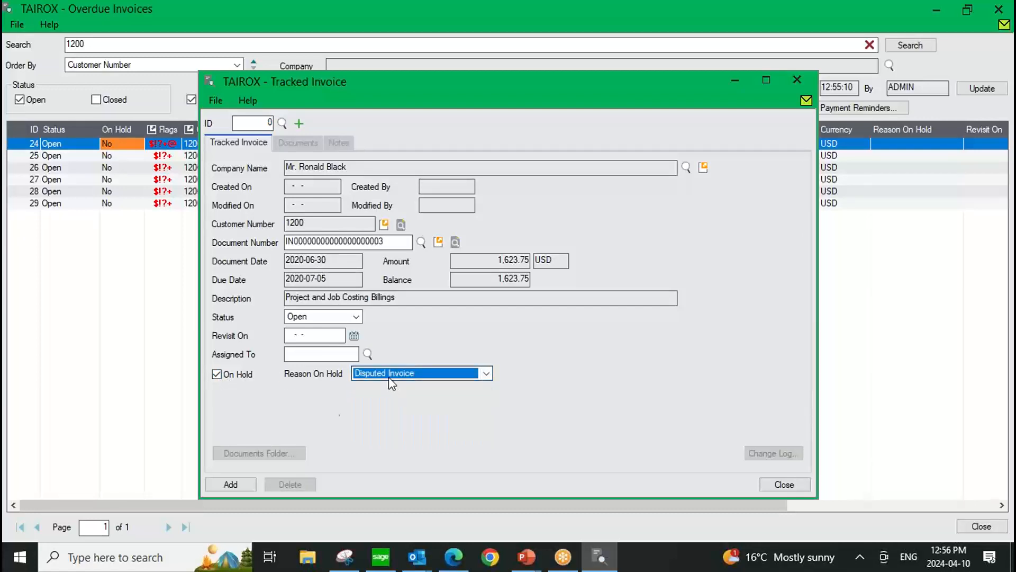
left_click(230, 484)
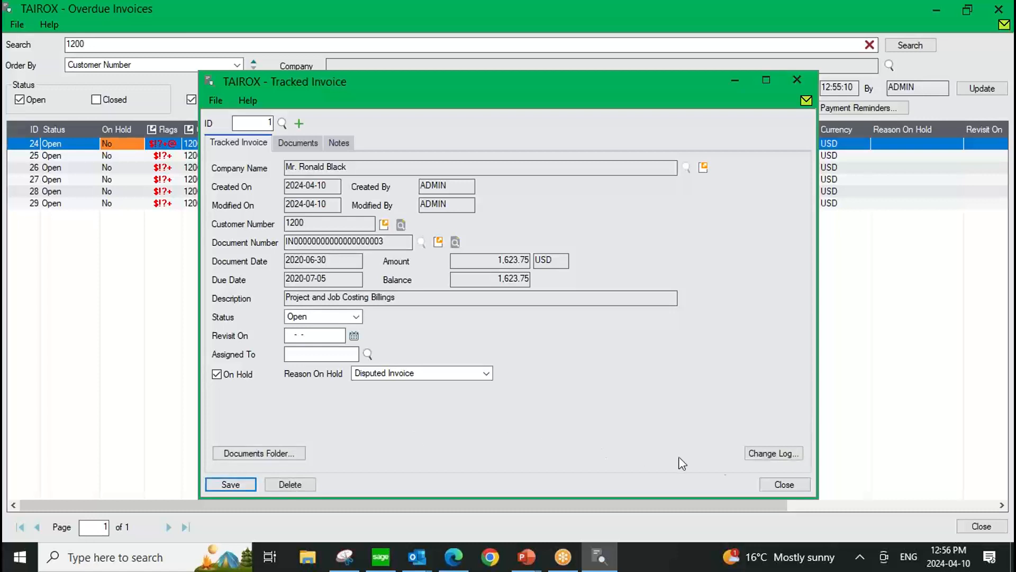
left_click(775, 484)
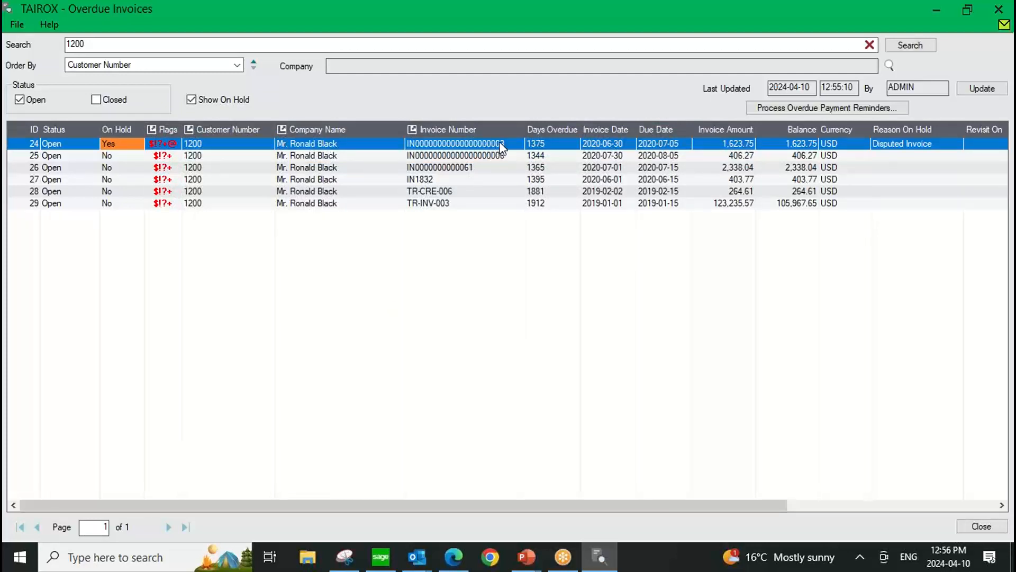
Put the customer's 2020-07-30 invoice on hold as a tracked invoice with the reason Promised Payment, add the record and close it.
left_click(496, 157)
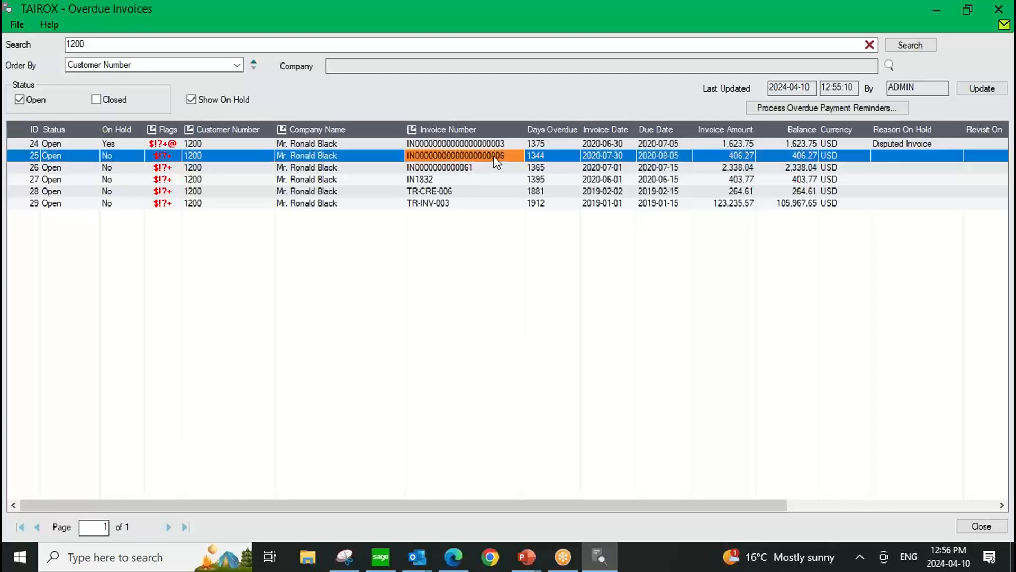
double_click(120, 162)
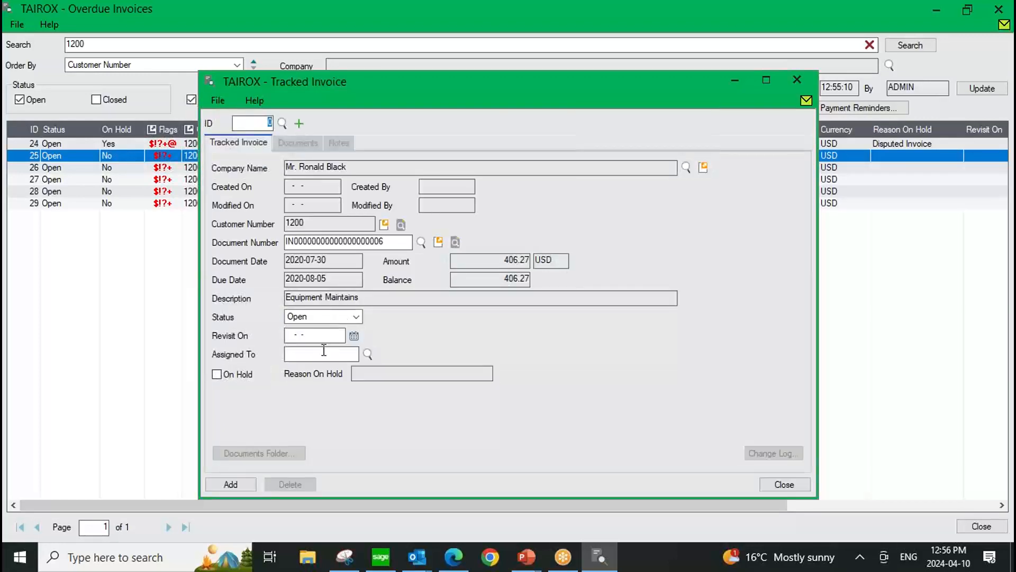
left_click(392, 244)
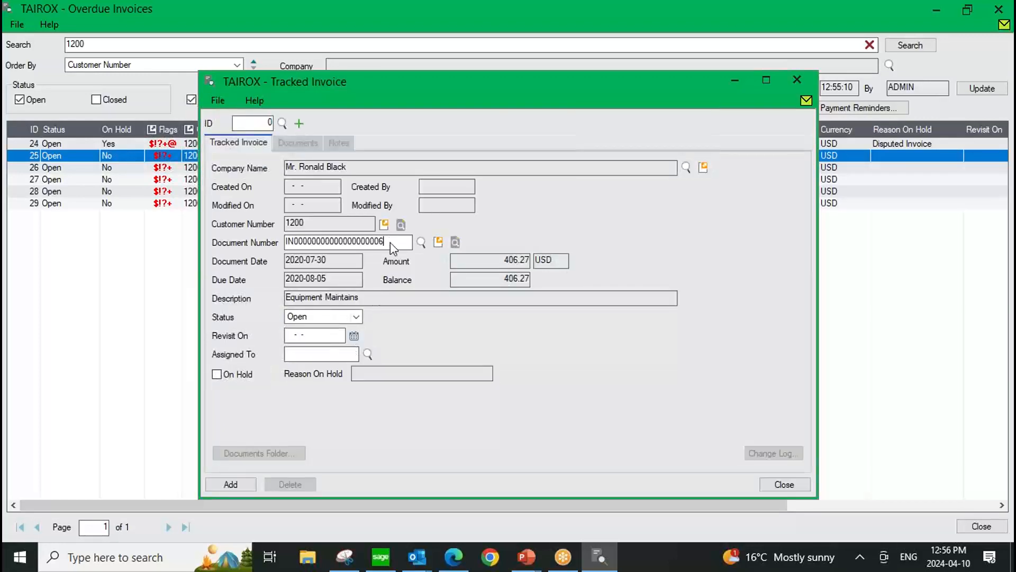
left_click(216, 374)
left_click(485, 374)
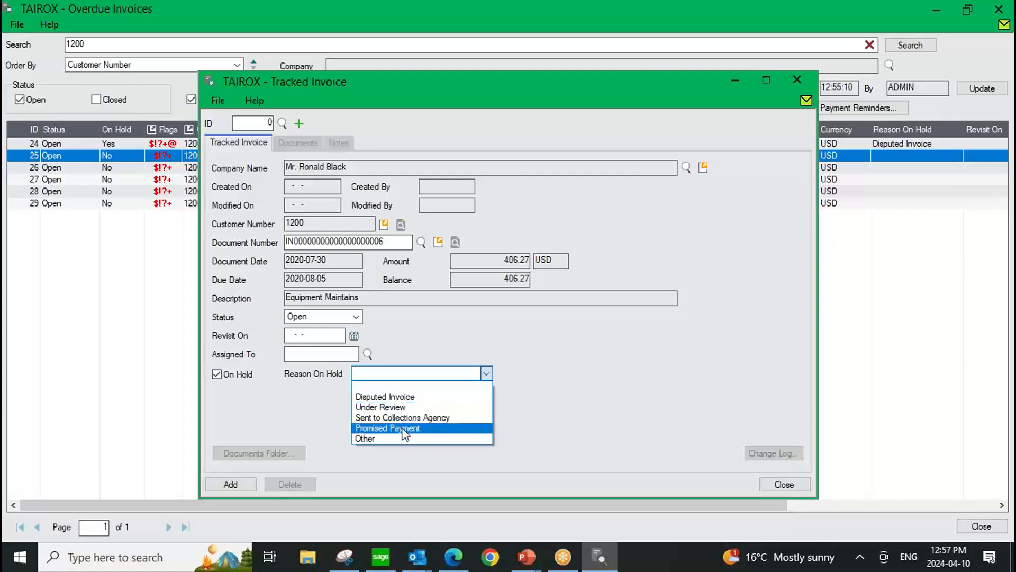
left_click(403, 429)
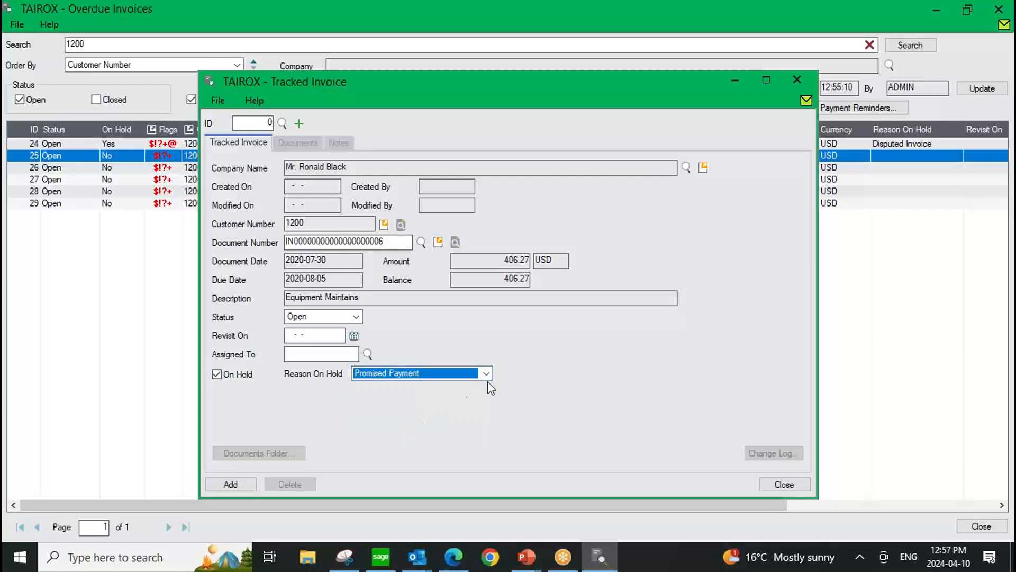
left_click(487, 373)
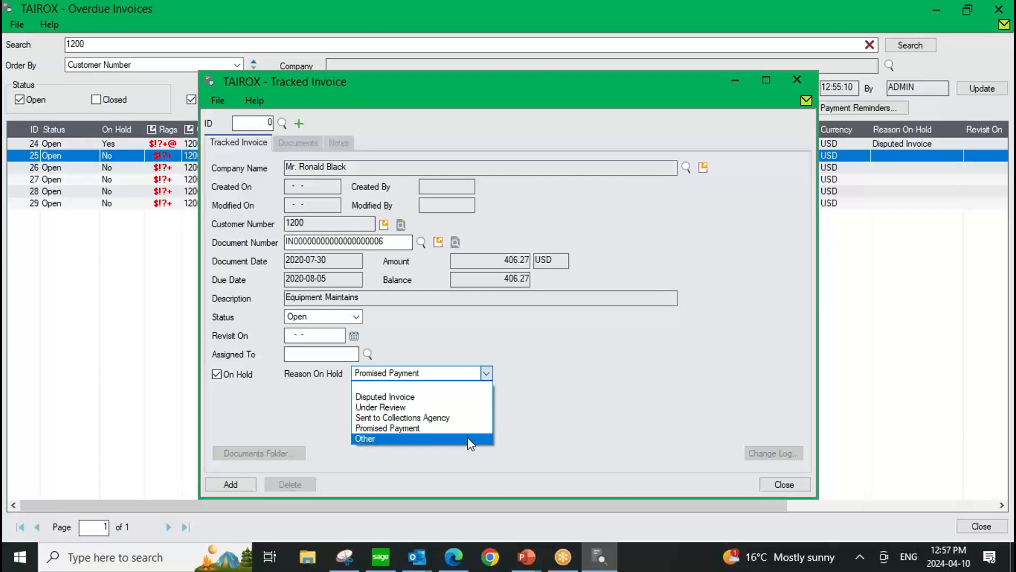
left_click(485, 375)
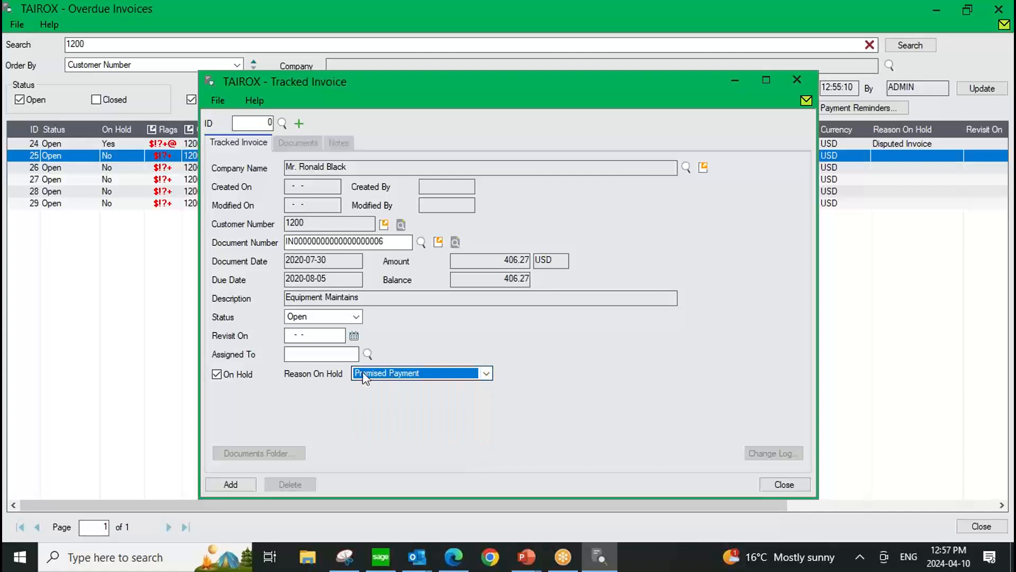
left_click(224, 485)
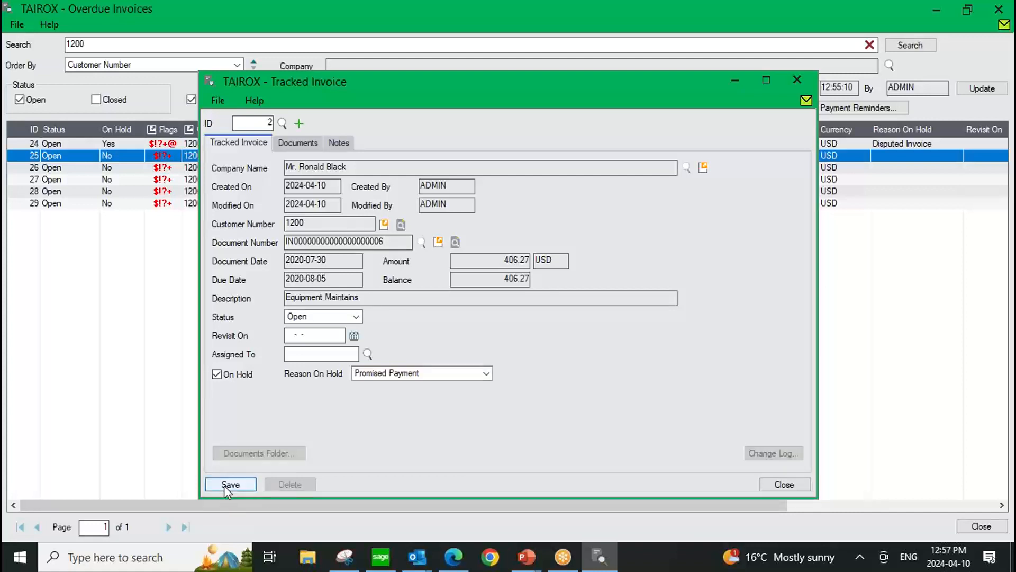
left_click(775, 486)
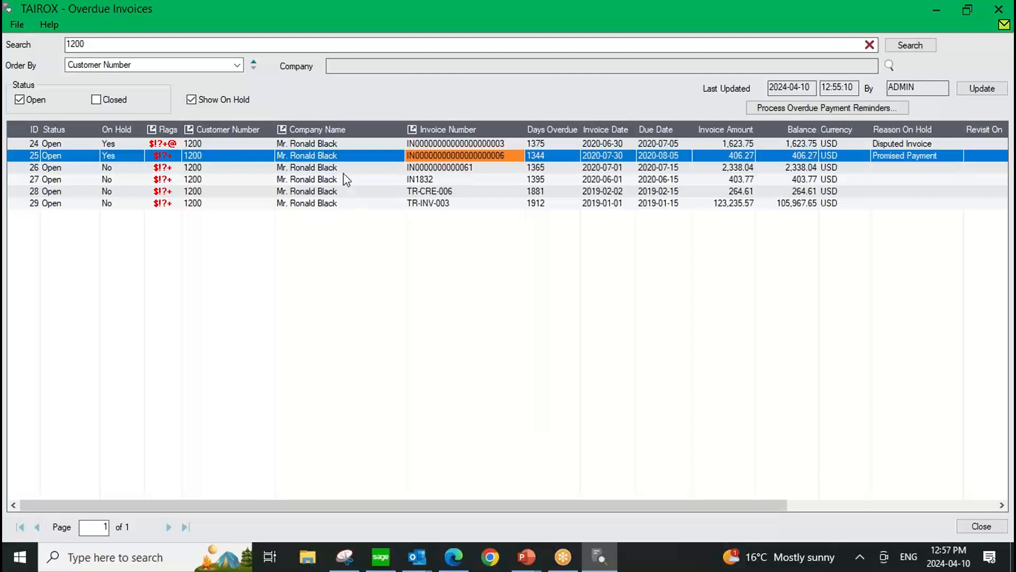
Open Overdue Payment Reminders from the overdue invoices and update the pending list, leaving no customers selected.
left_click(791, 109)
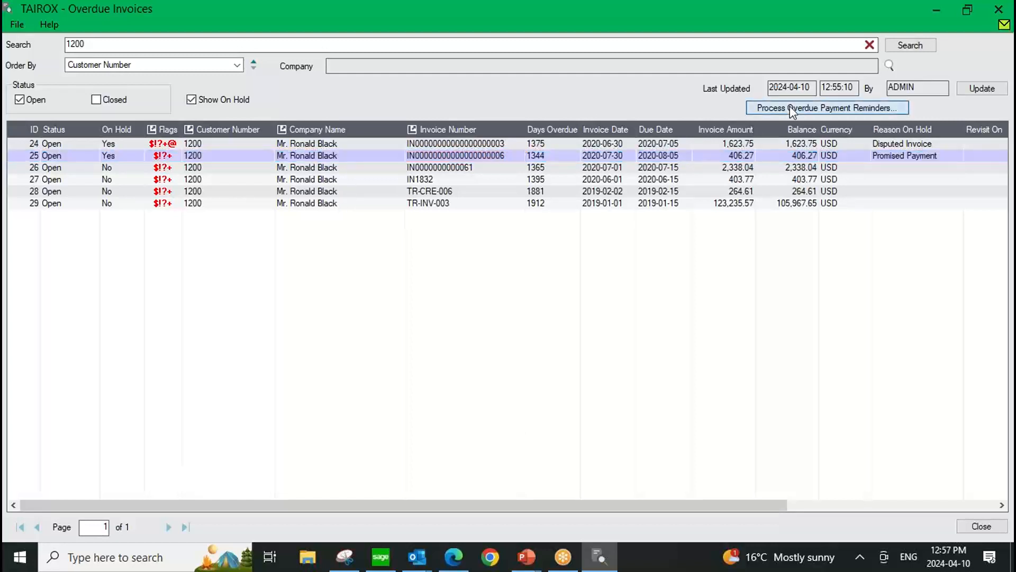
left_click(791, 109)
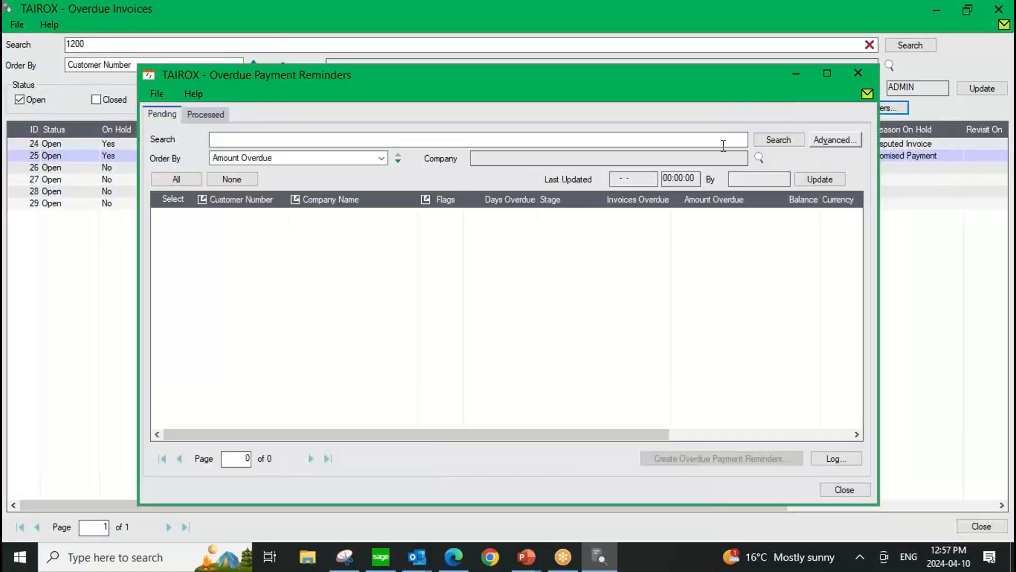
left_click(828, 180)
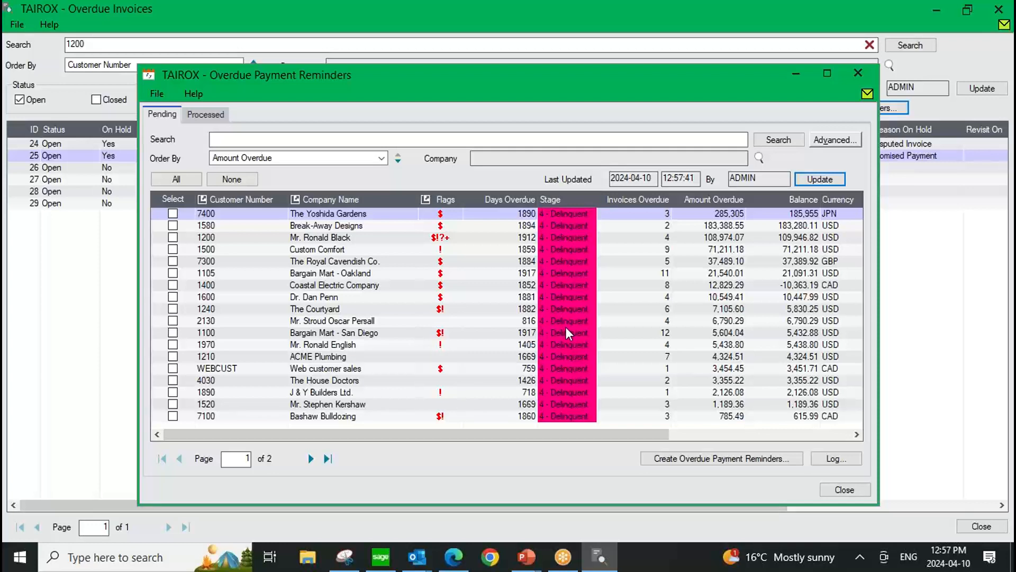
left_click(168, 179)
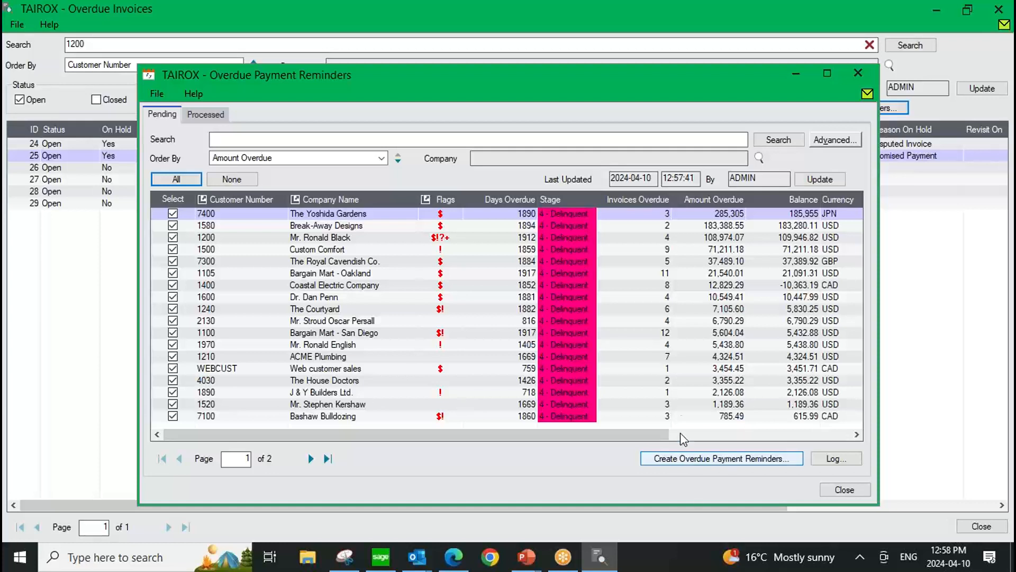
left_click(235, 180)
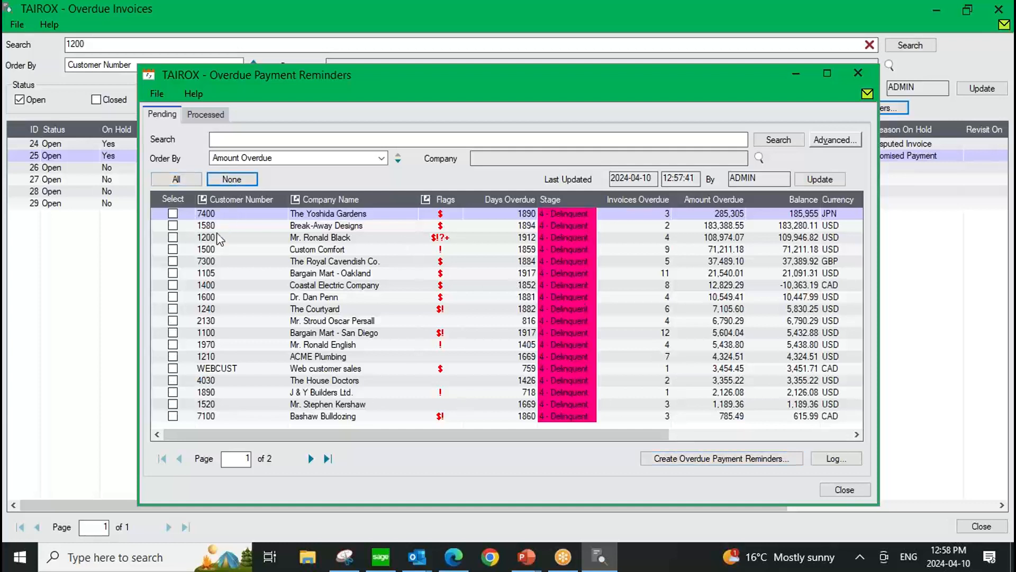
Create an overdue payment reminder only for the customer with the held invoices, attaching copies of the invoices, and process it.
left_click(174, 237)
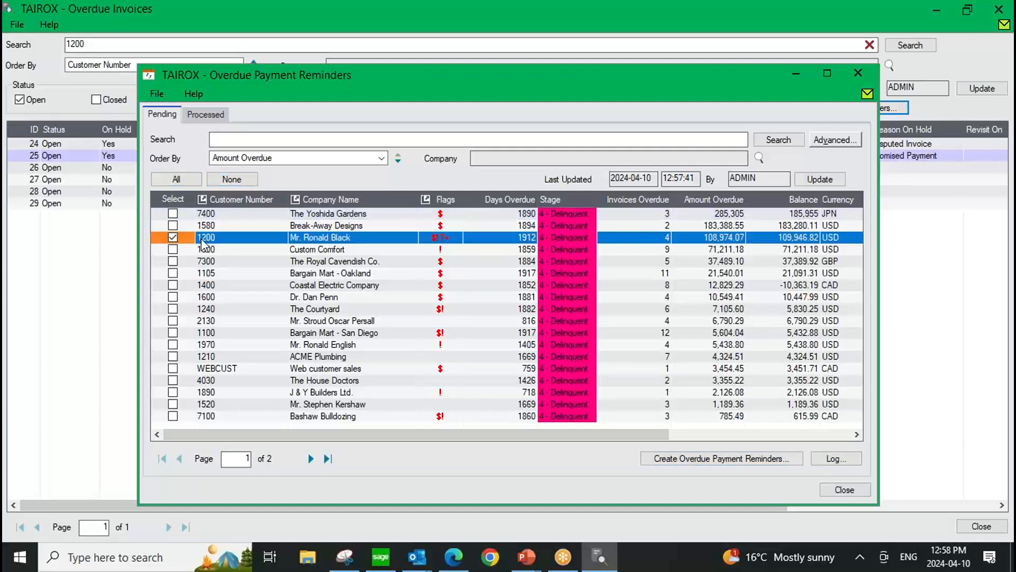
left_click(738, 458)
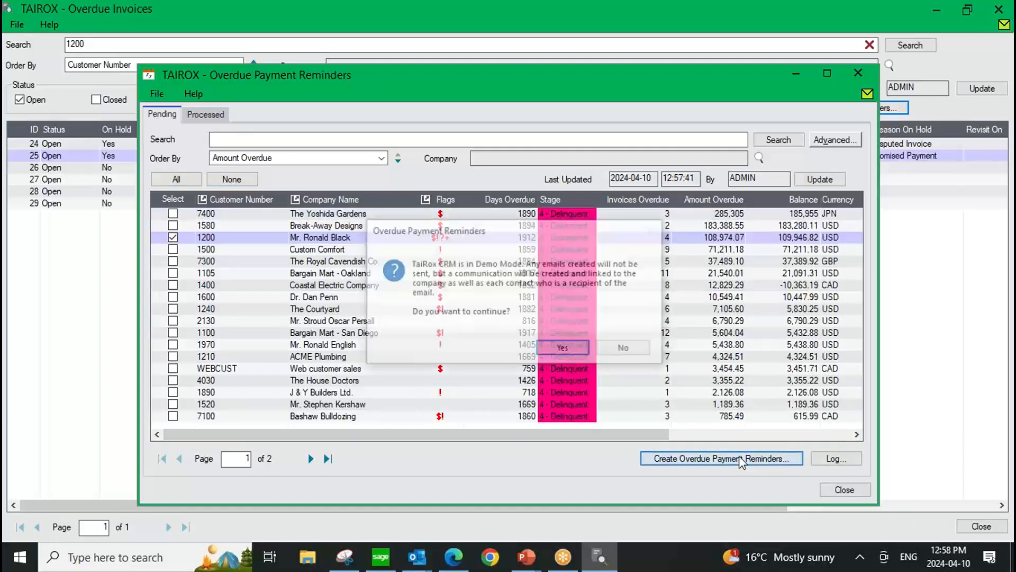
left_click(570, 350)
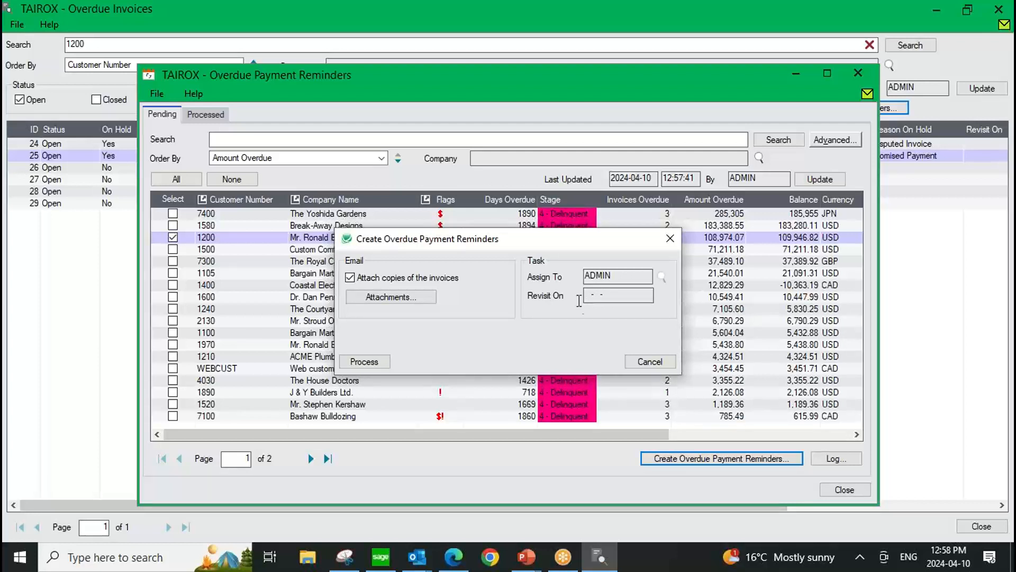
left_click(373, 362)
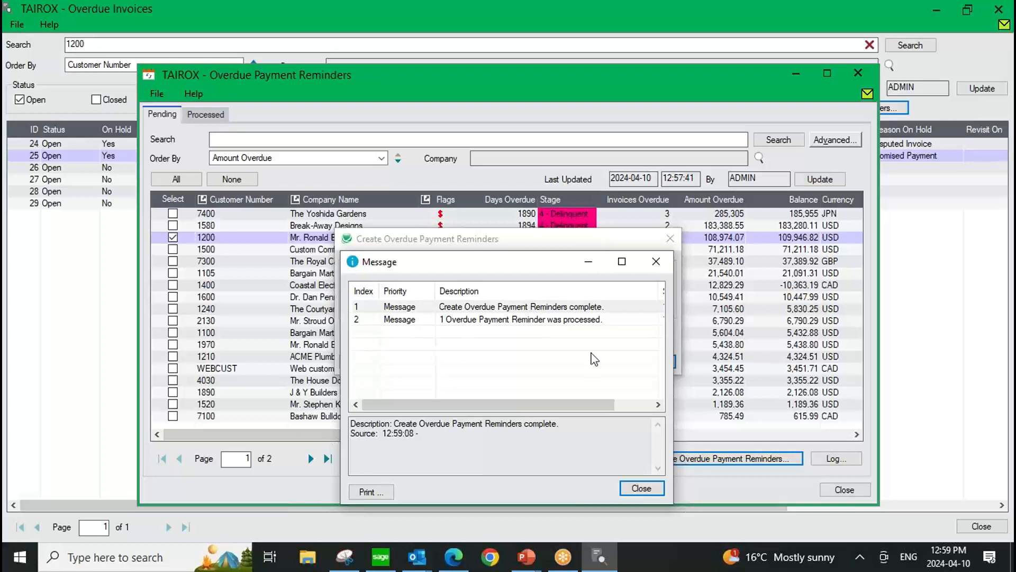
left_click(639, 489)
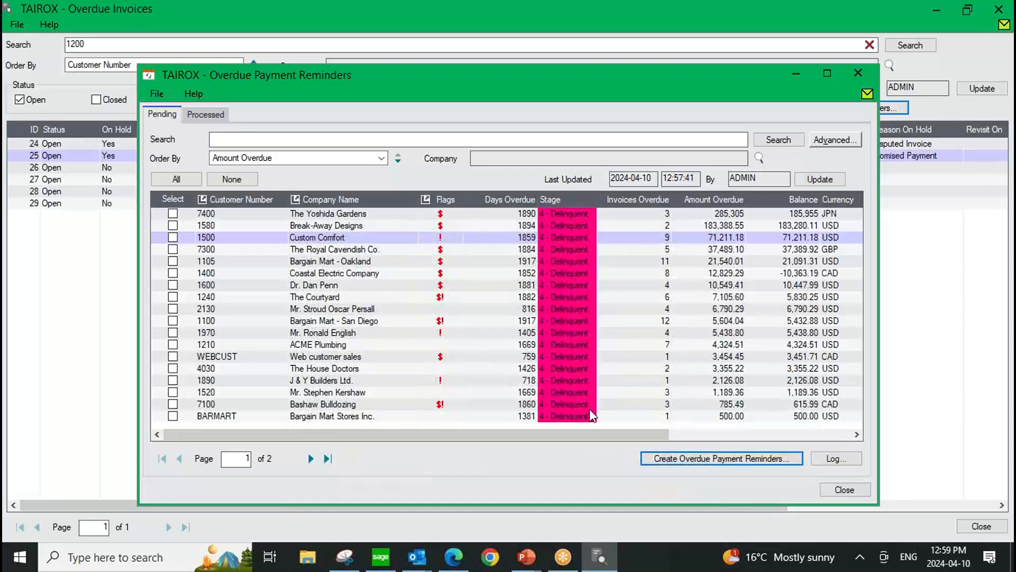
Close the Overdue Payment Reminders and Overdue Invoices windows to return to the Collections overview.
left_click(841, 490)
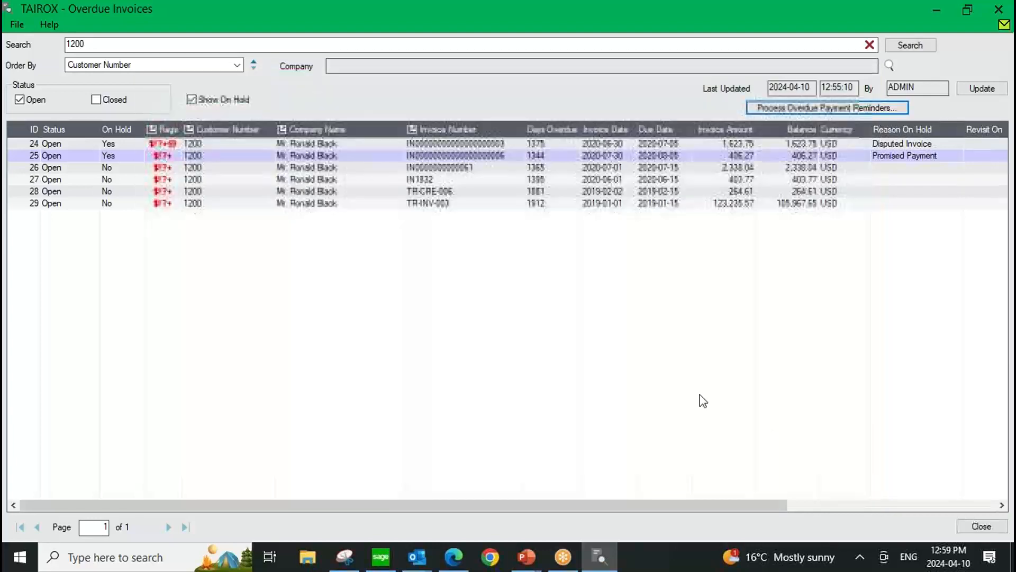
left_click(967, 10)
left_click(857, 79)
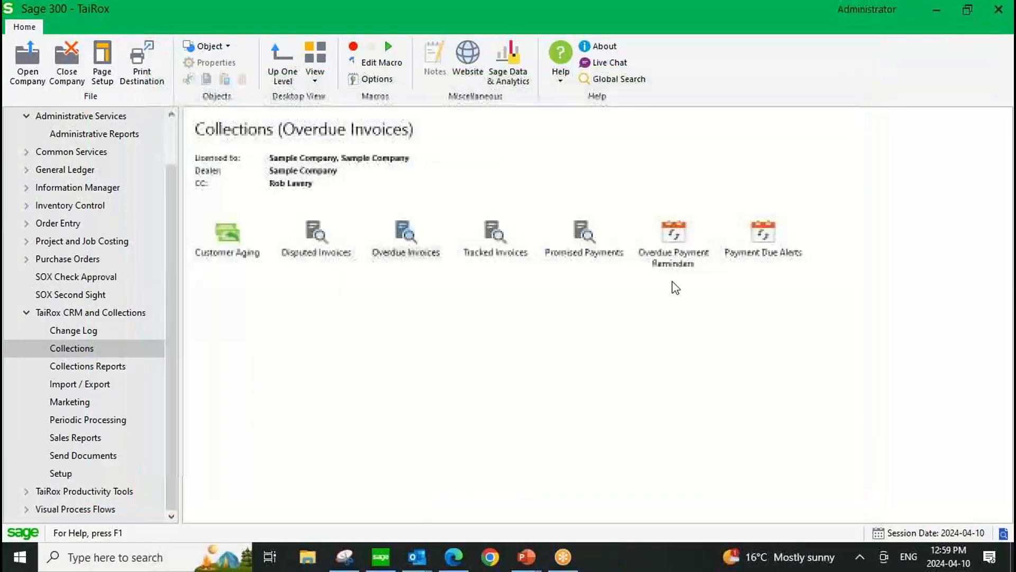
left_click(406, 245)
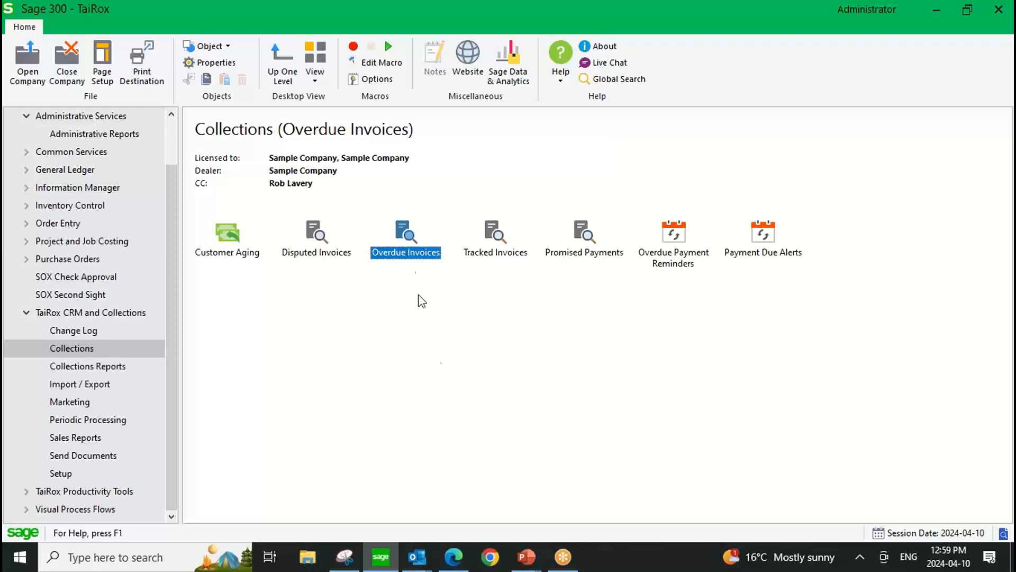
Switch to File Explorer and open the folder C:\Sage\Sage300\XQ61A.
left_click(305, 559)
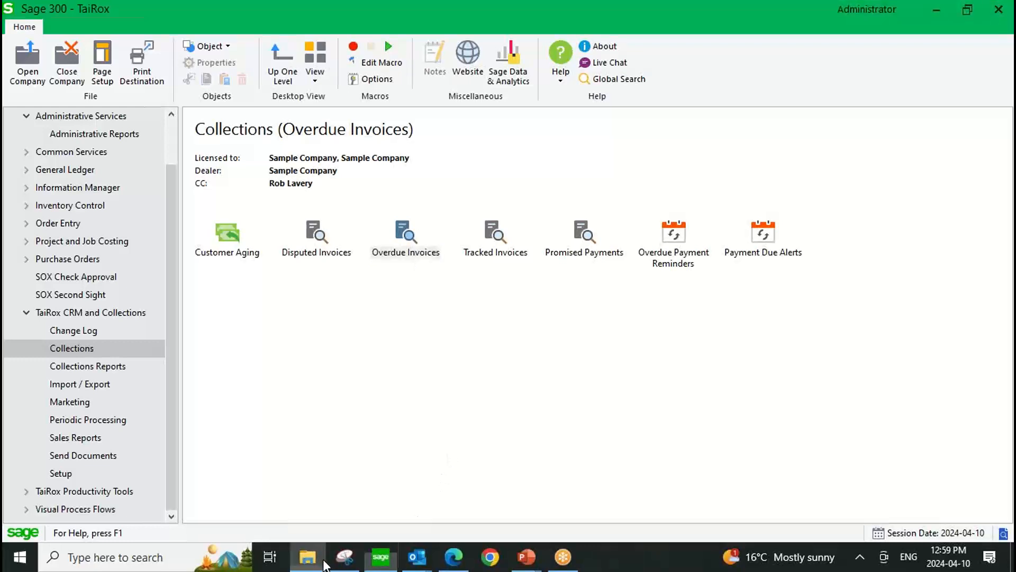
left_click(74, 407)
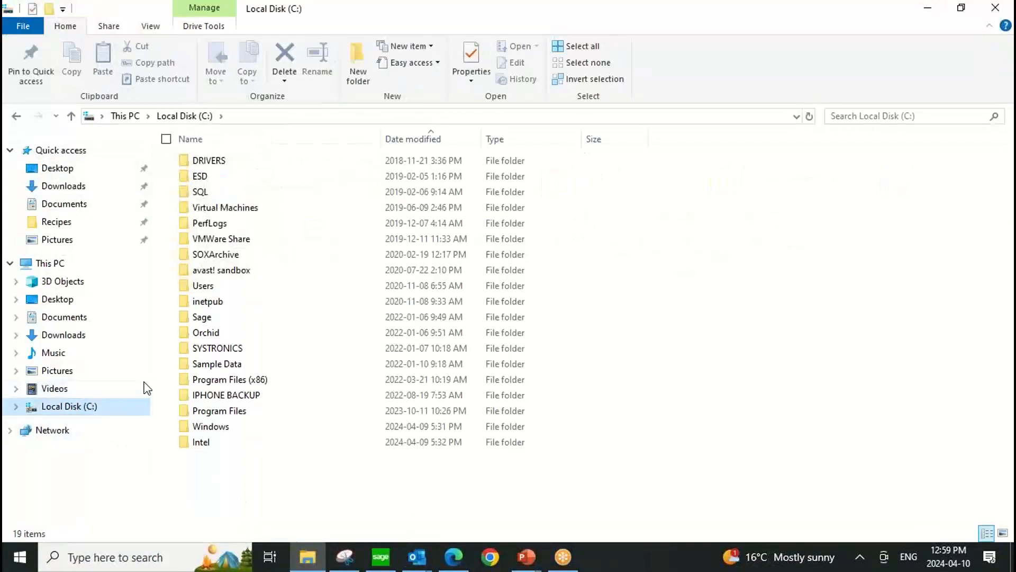
left_click(202, 318)
double_click(203, 319)
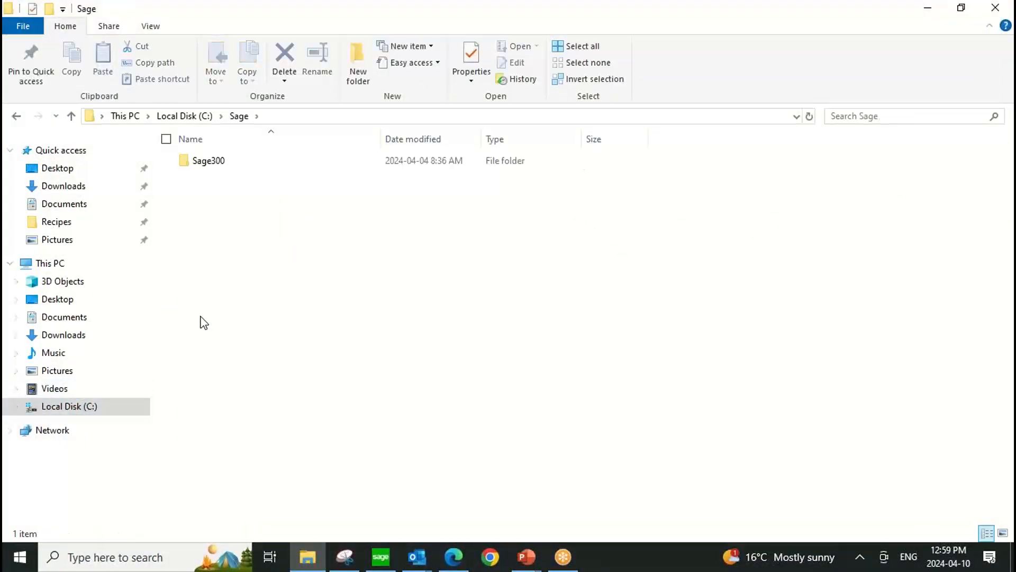
double_click(196, 160)
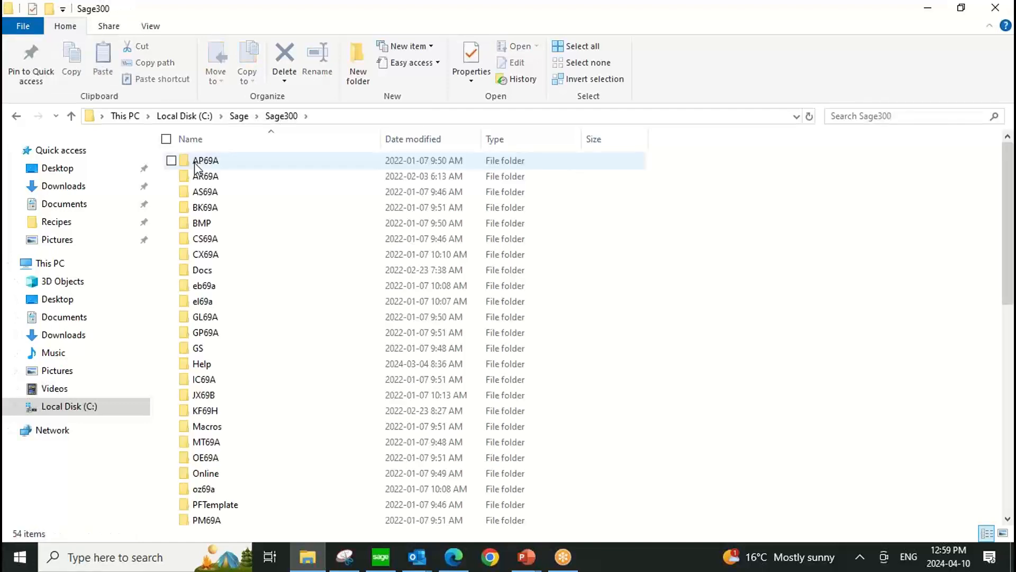
scroll(227, 460, "down", 8)
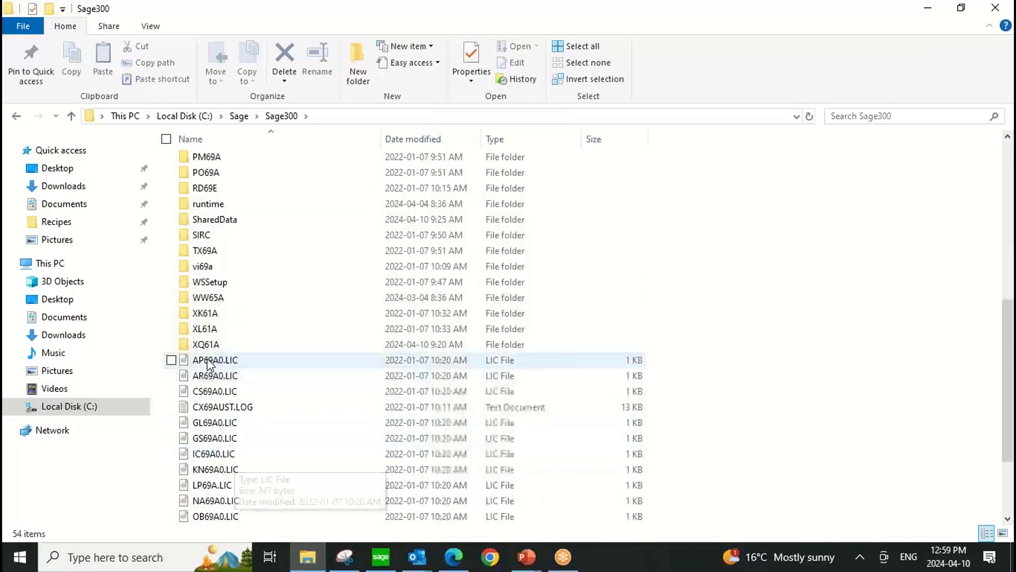
double_click(200, 345)
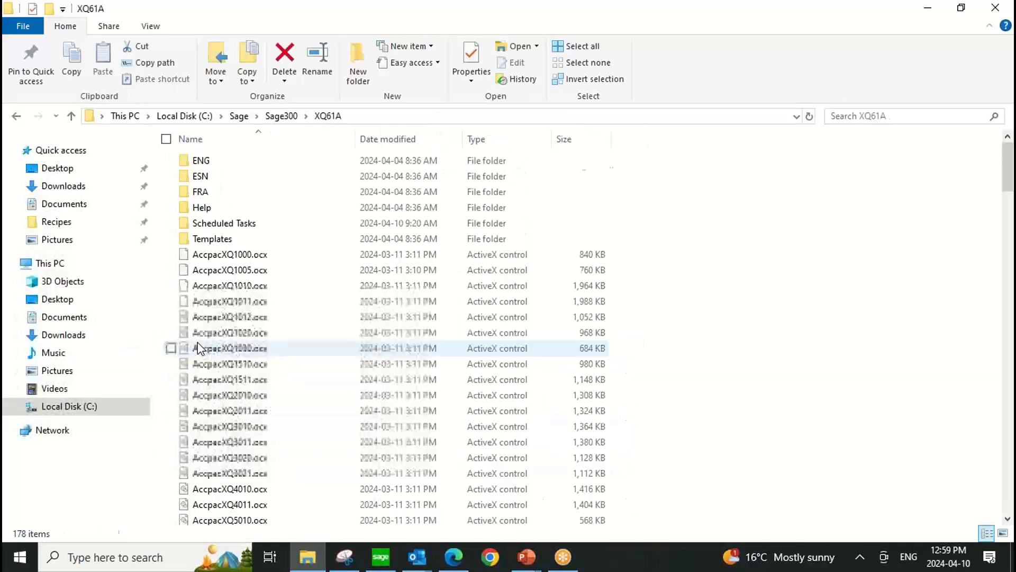
Locate the XQScheduler.exe application in the XQ61A folder, then close File Explorer.
scroll(288, 458, "down", 5)
scroll(290, 454, "down", 20)
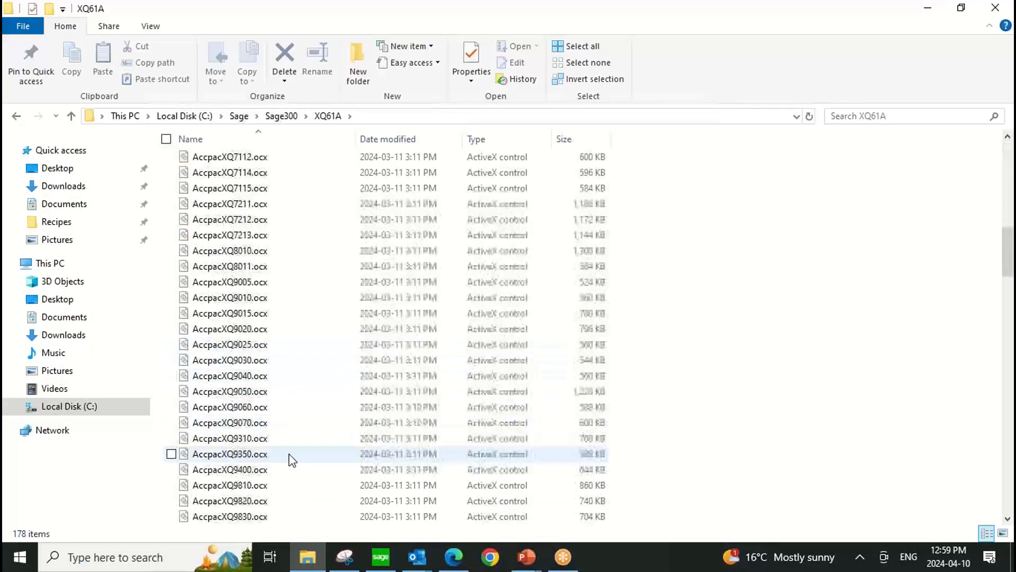
scroll(291, 454, "down", 20)
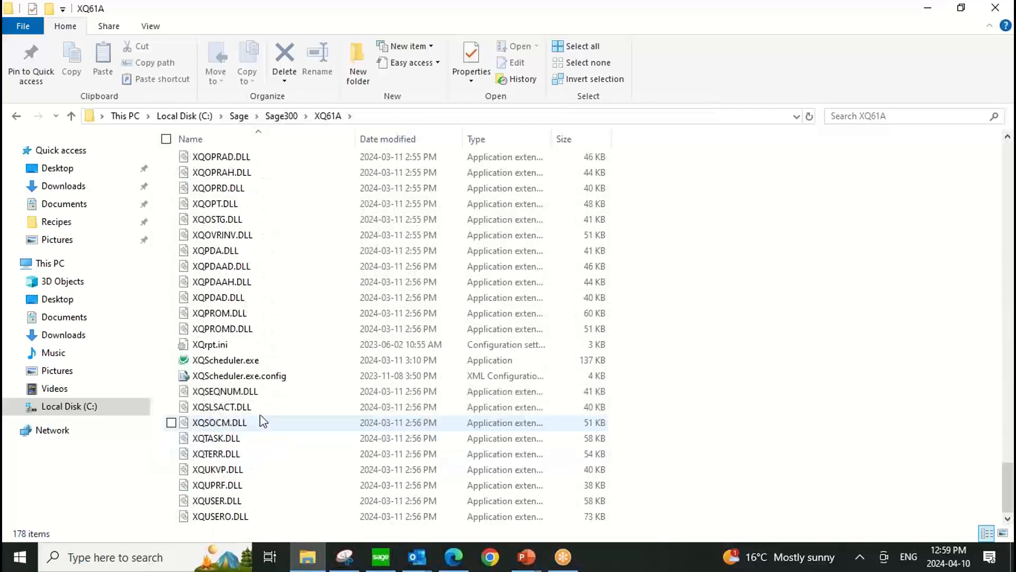
left_click(244, 361)
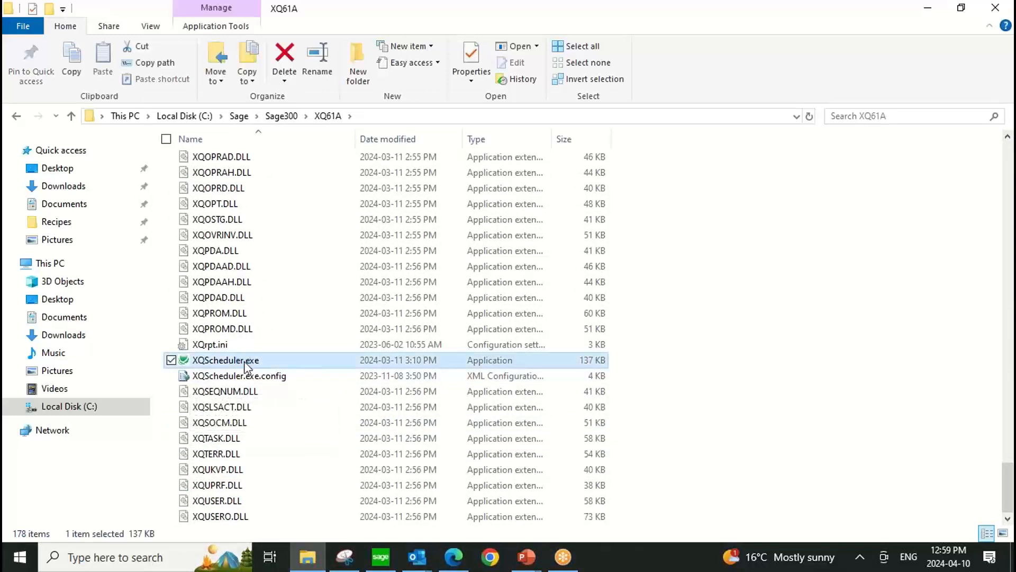
left_click(1003, 16)
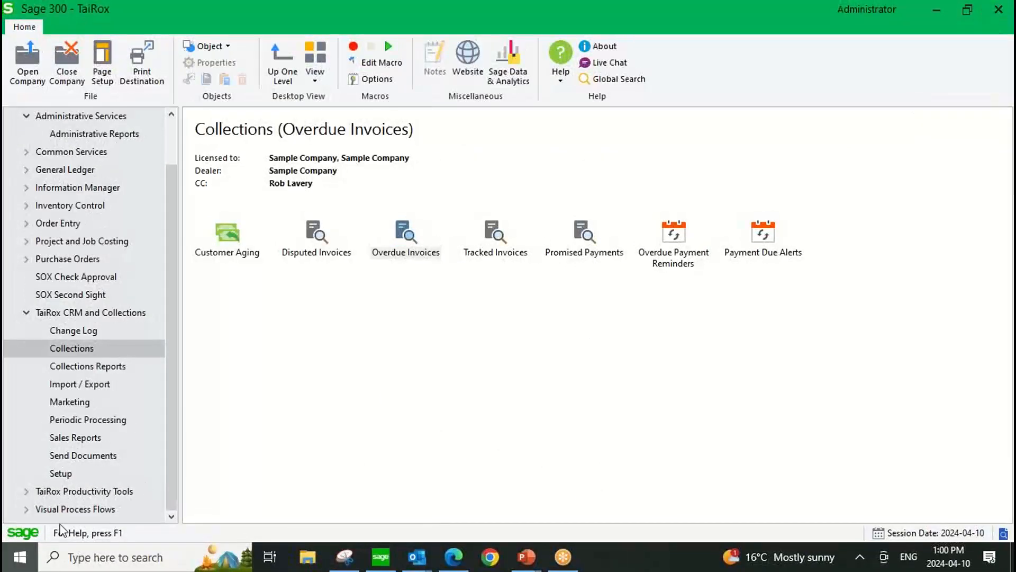
left_click(20, 559)
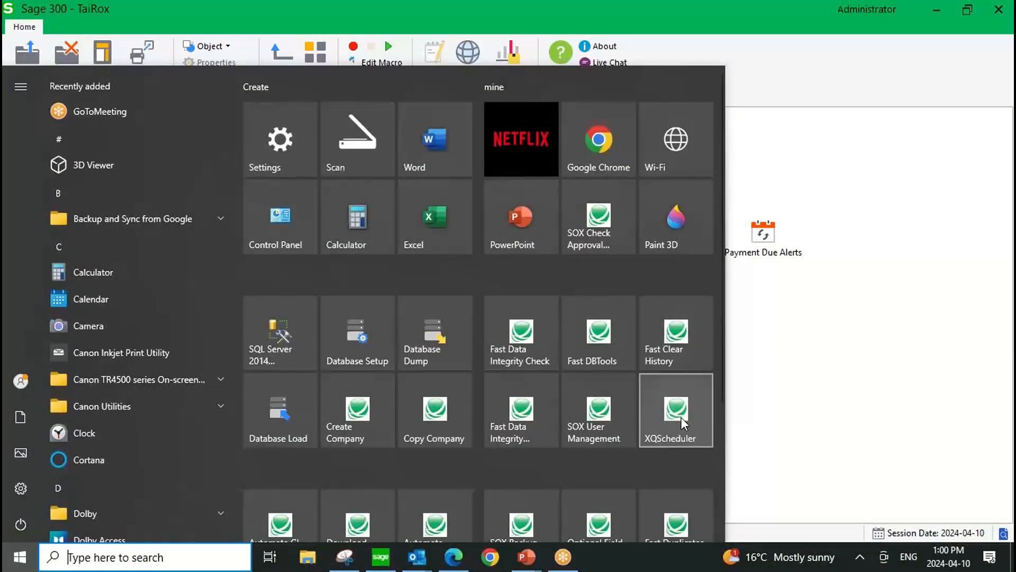
left_click(683, 424)
left_click(709, 82)
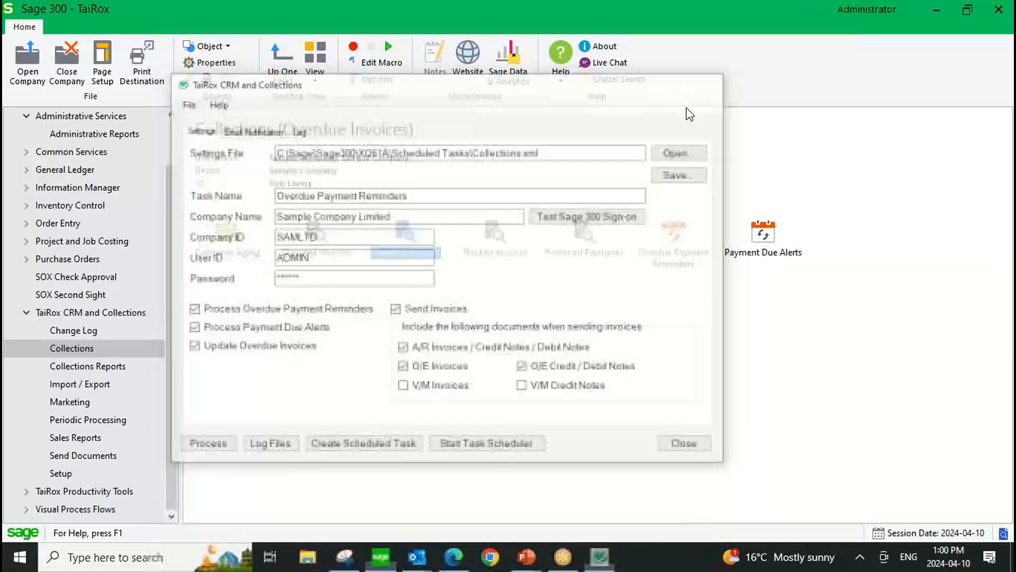
Run the XQScheduler application as administrator.
key("super")
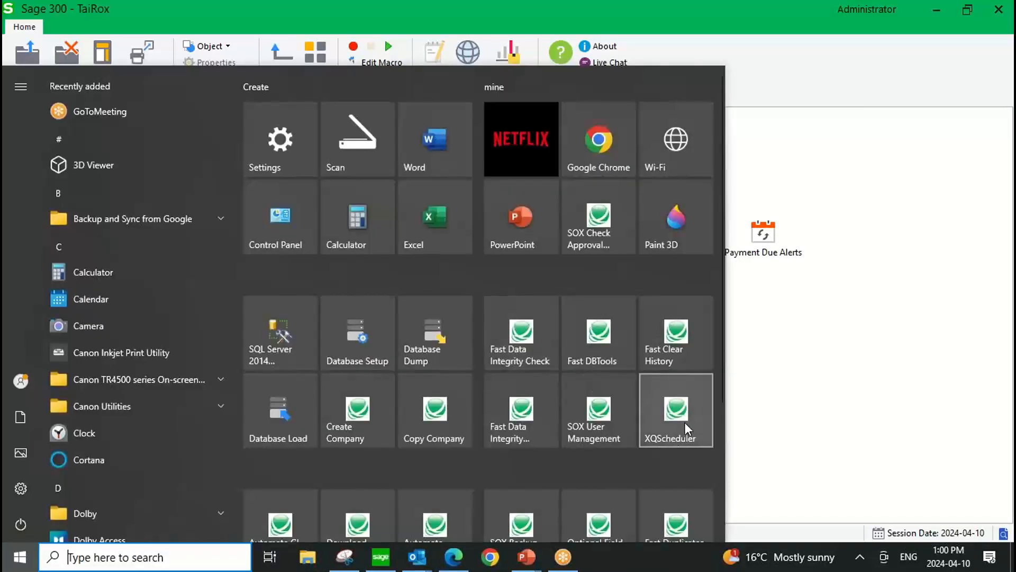
right_click(684, 422)
mouse_move(739, 491)
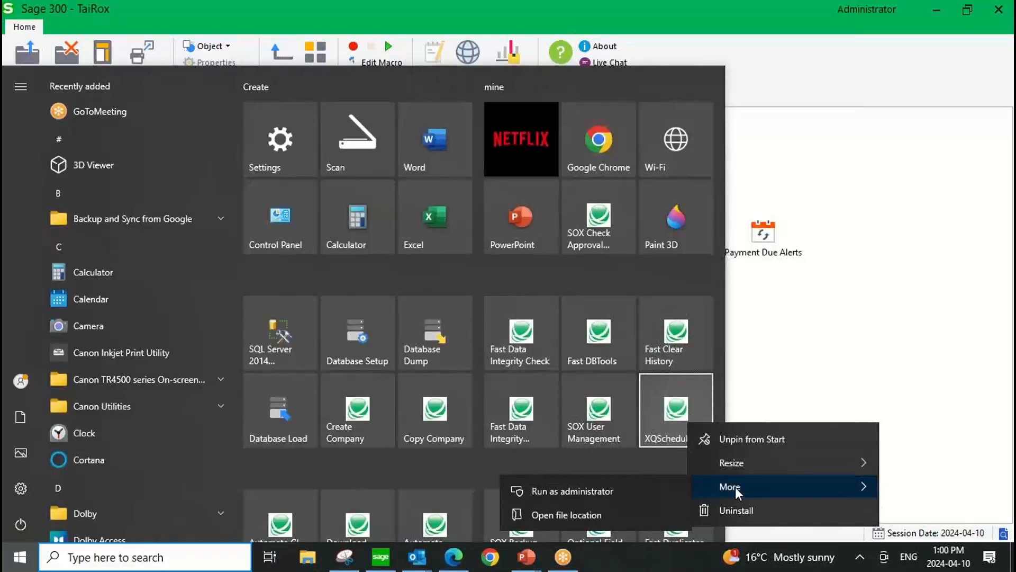
left_click(628, 494)
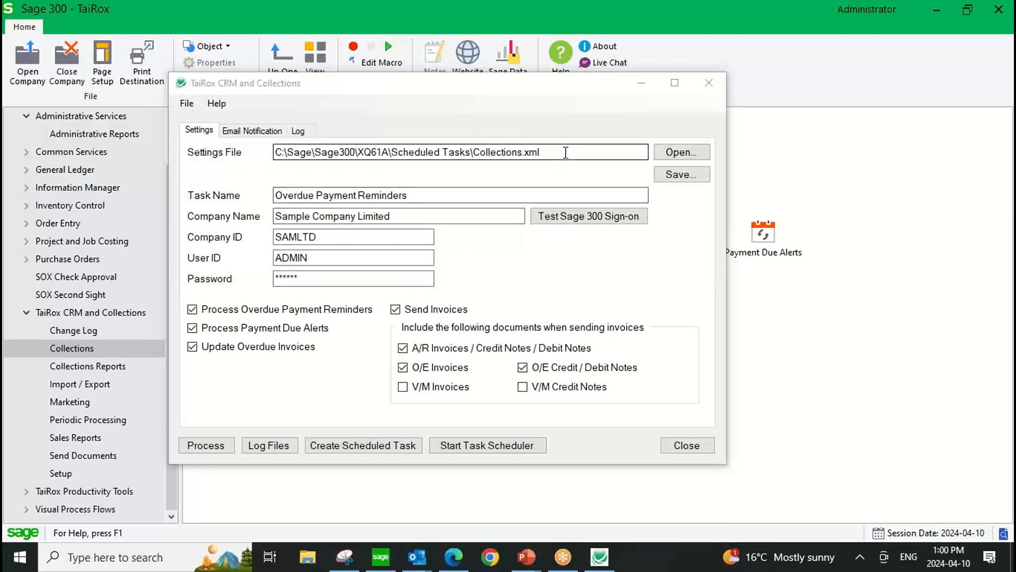
Review the scheduler's settings file path, task name and company name, then close the scheduler without changing anything.
left_click_drag(541, 151, 345, 154)
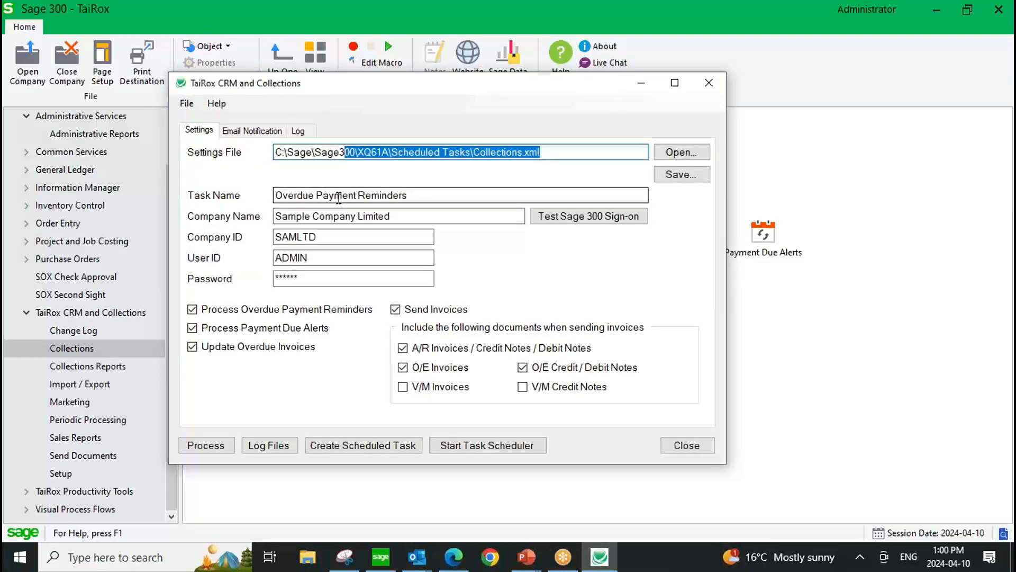
left_click(426, 195)
left_click_drag(426, 194, 251, 197)
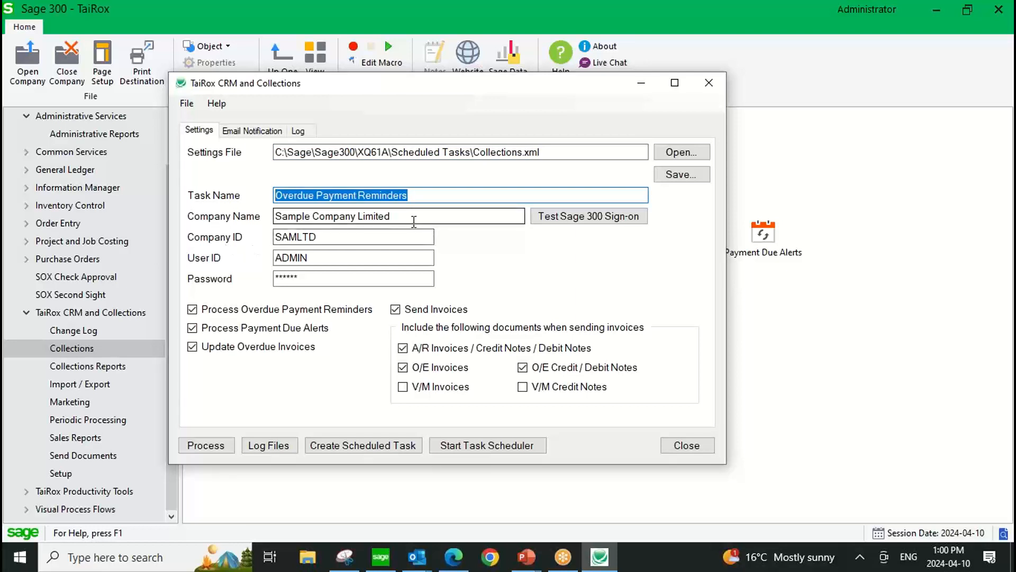
left_click(417, 216)
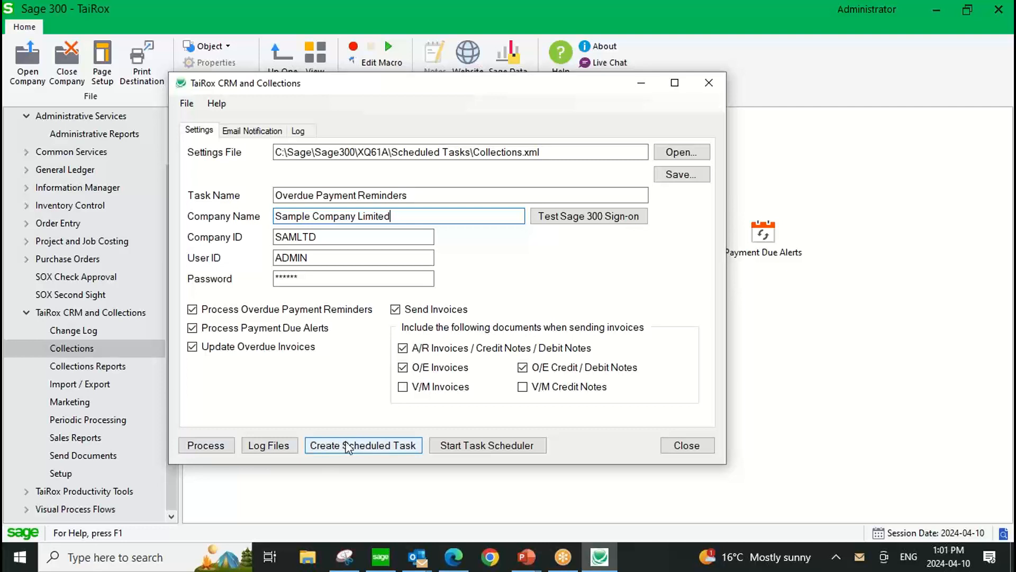
left_click(703, 449)
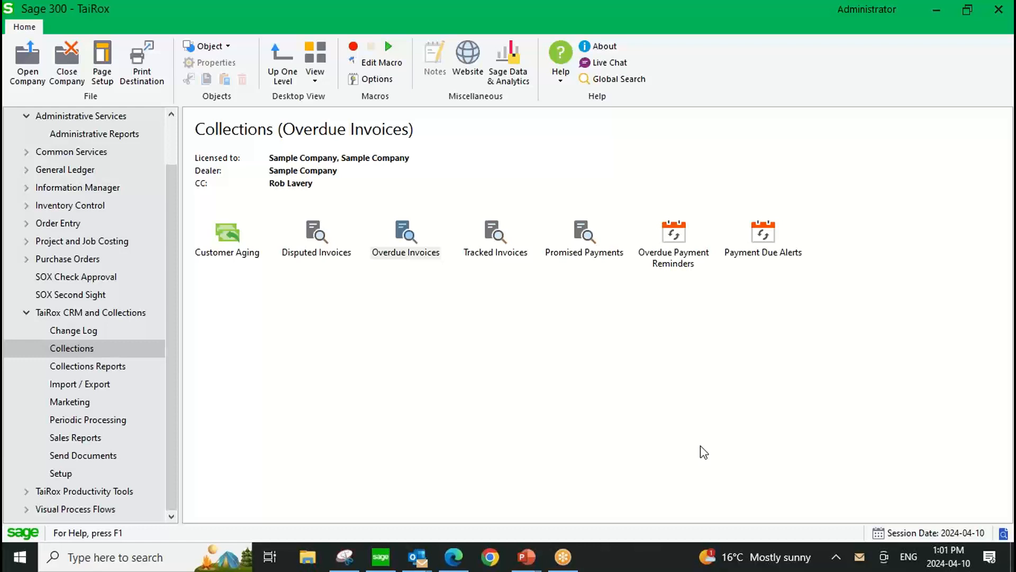
Open the Companies list from TaiRox CRM and Collections and open the record of the company with ID 3.
left_click(93, 313)
double_click(408, 232)
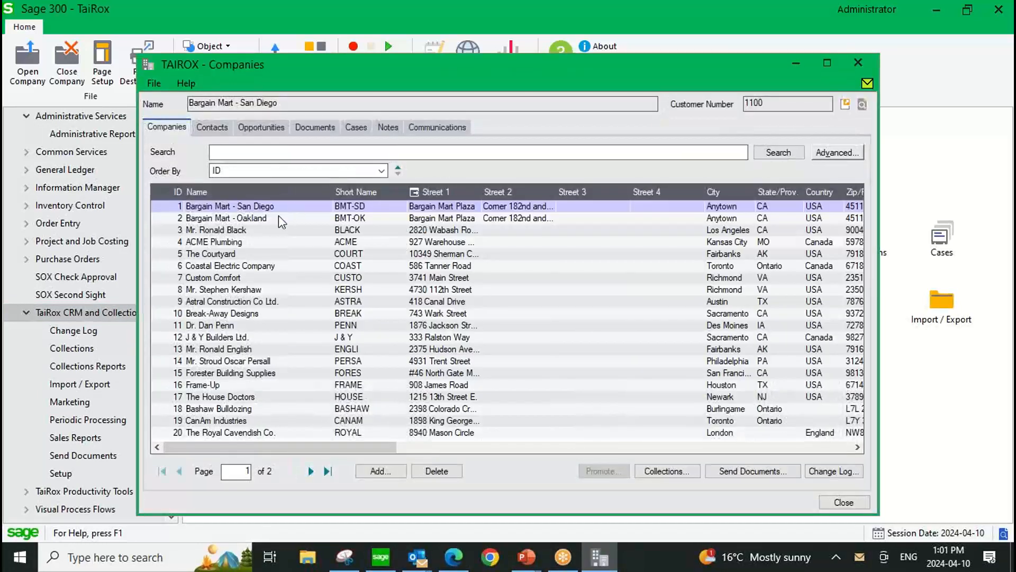
left_click(210, 229)
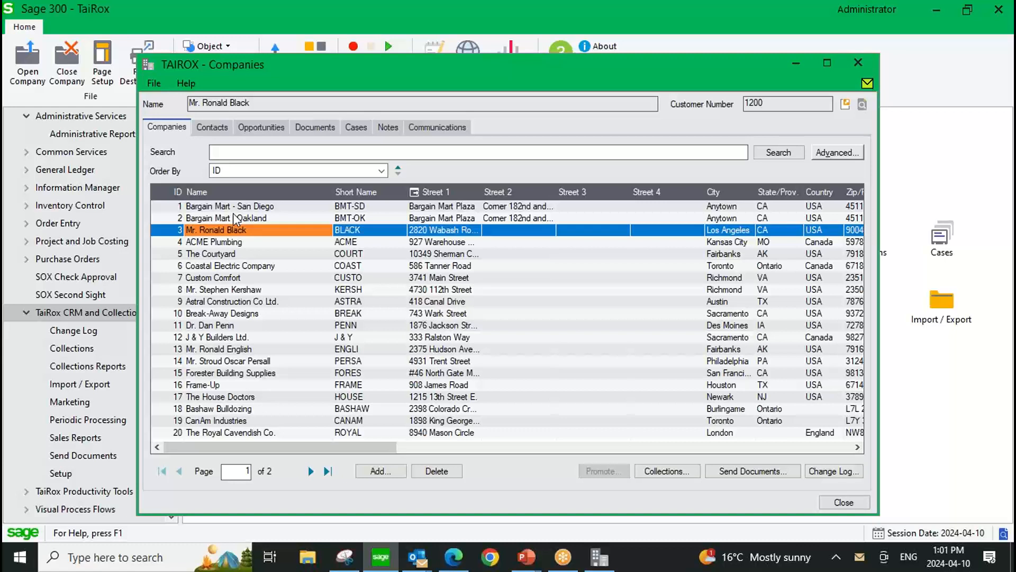
key("Return")
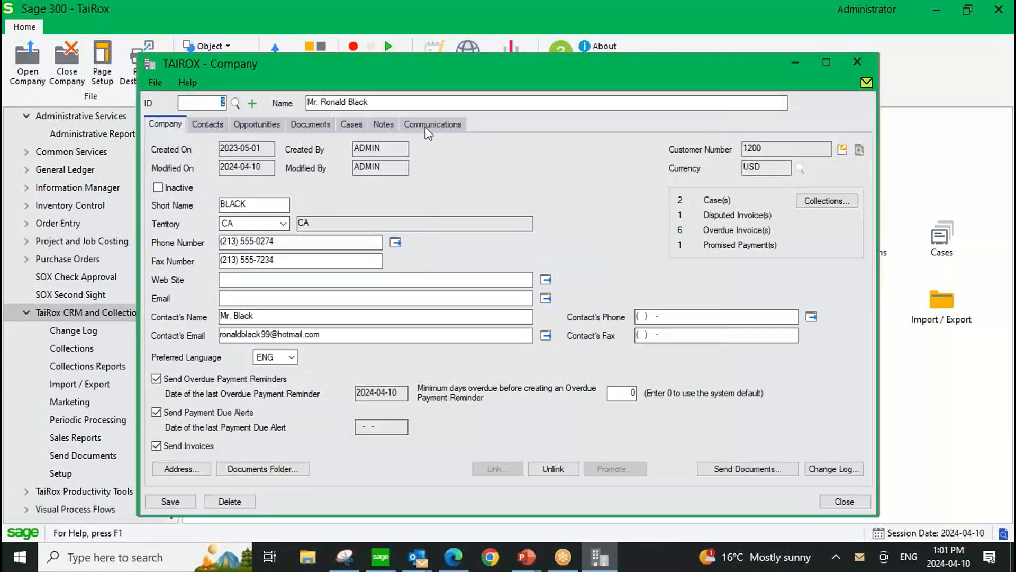
Show the company's communications and open the Overdue Payment Reminder entry dated 2024-04-10.
left_click(427, 126)
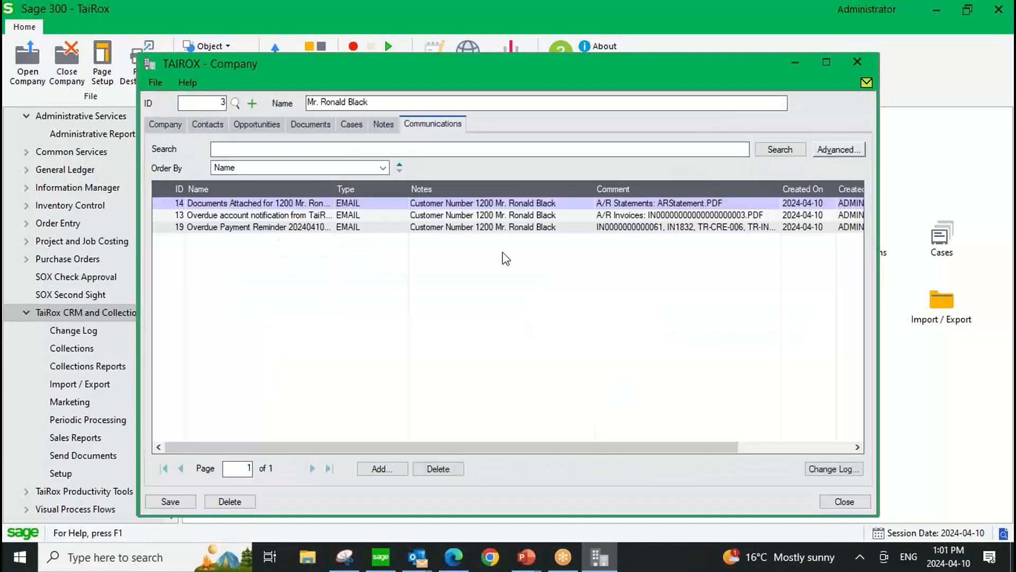
left_click(620, 227)
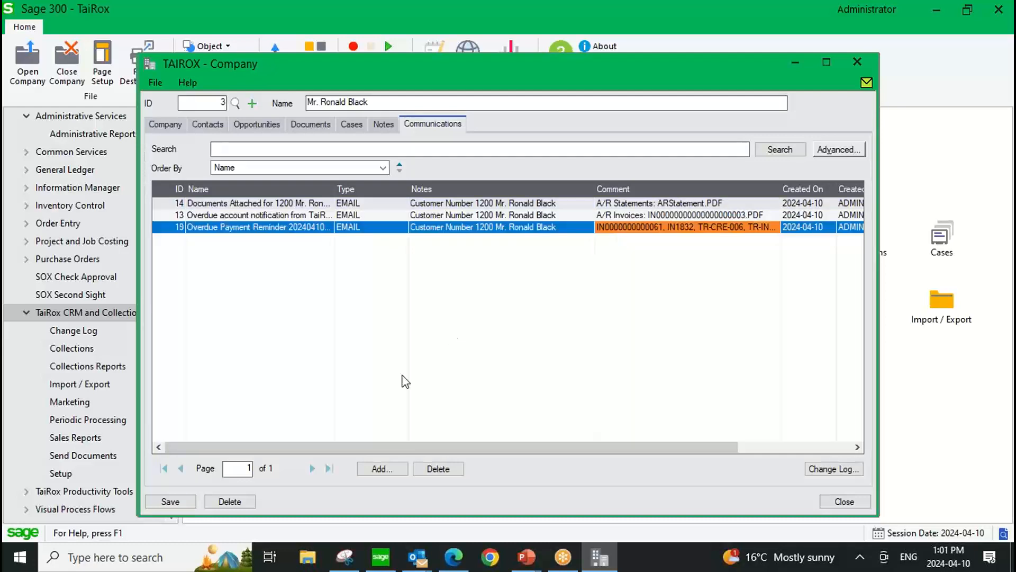
left_click(271, 227)
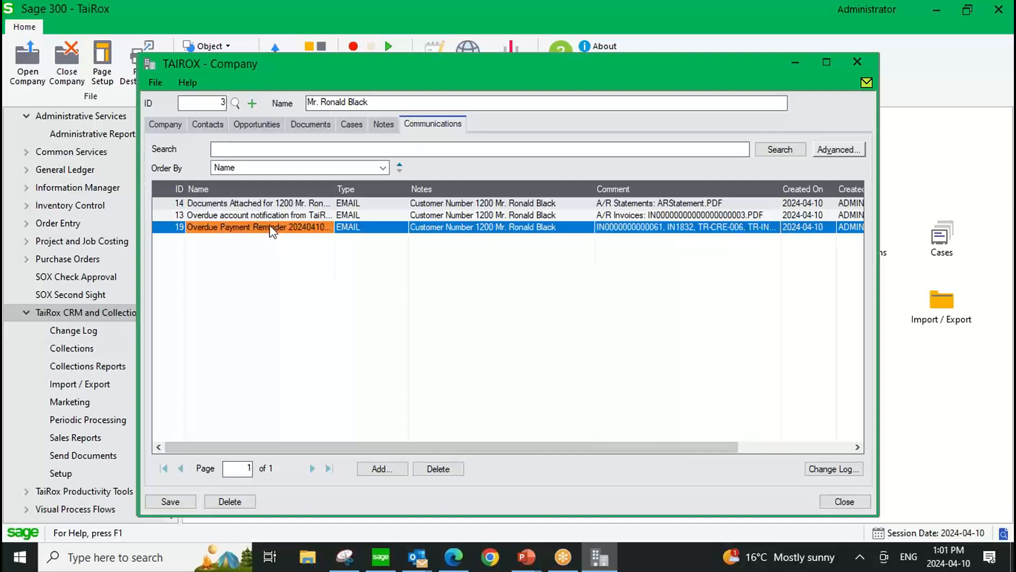
double_click(271, 228)
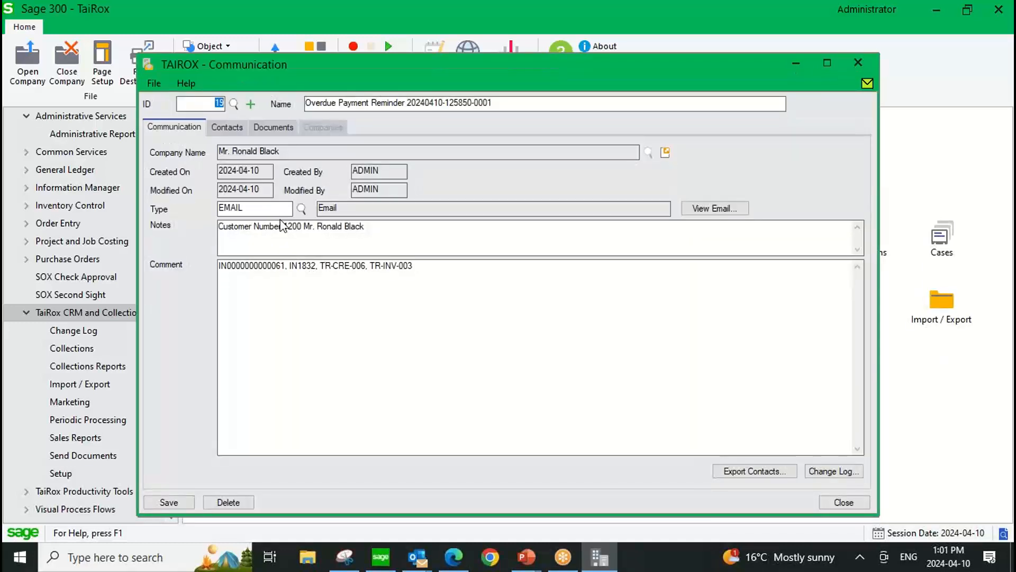
View the reminder's email in a maximized window, examine its attachments, overdue invoice details and aging balances, and close it.
left_click(727, 208)
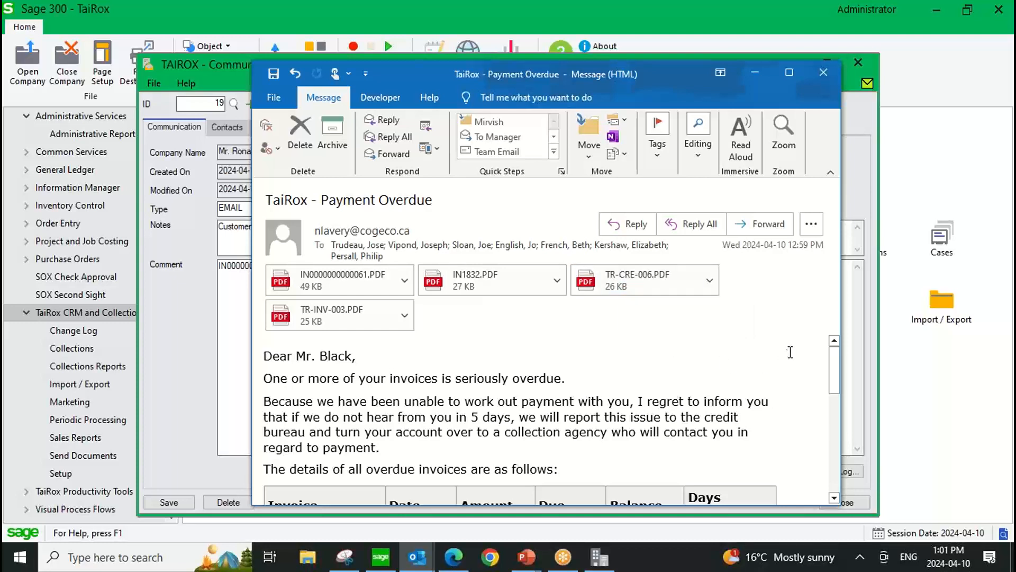
scroll(736, 347, "down", 2)
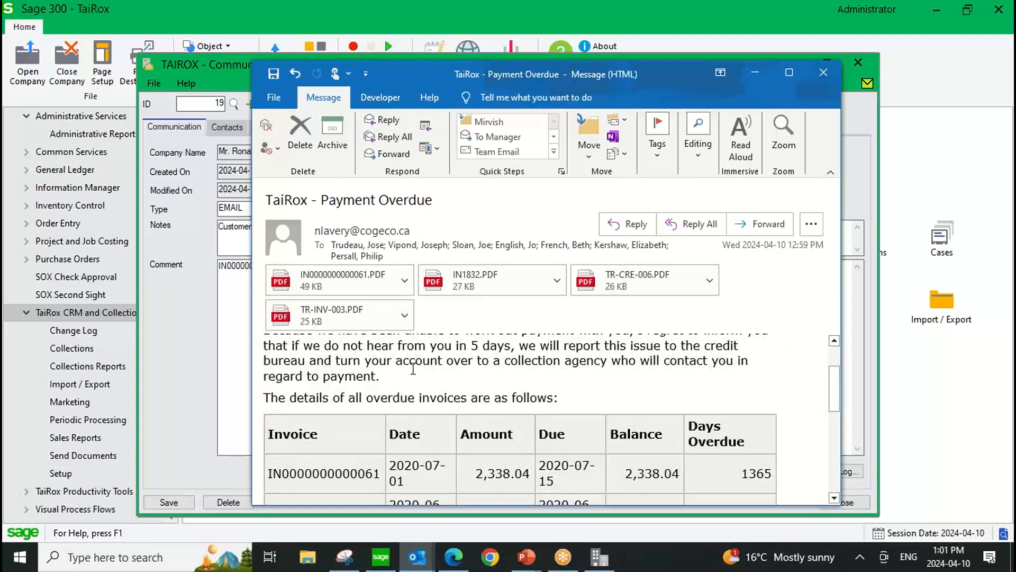
scroll(413, 369, "down", 3)
double_click(406, 77)
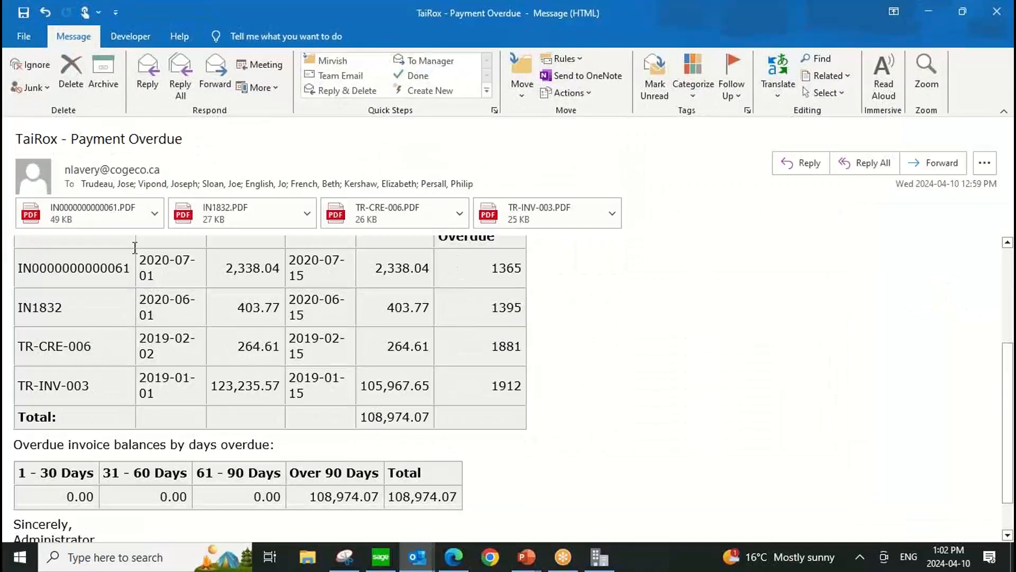
scroll(132, 408, "down", 1)
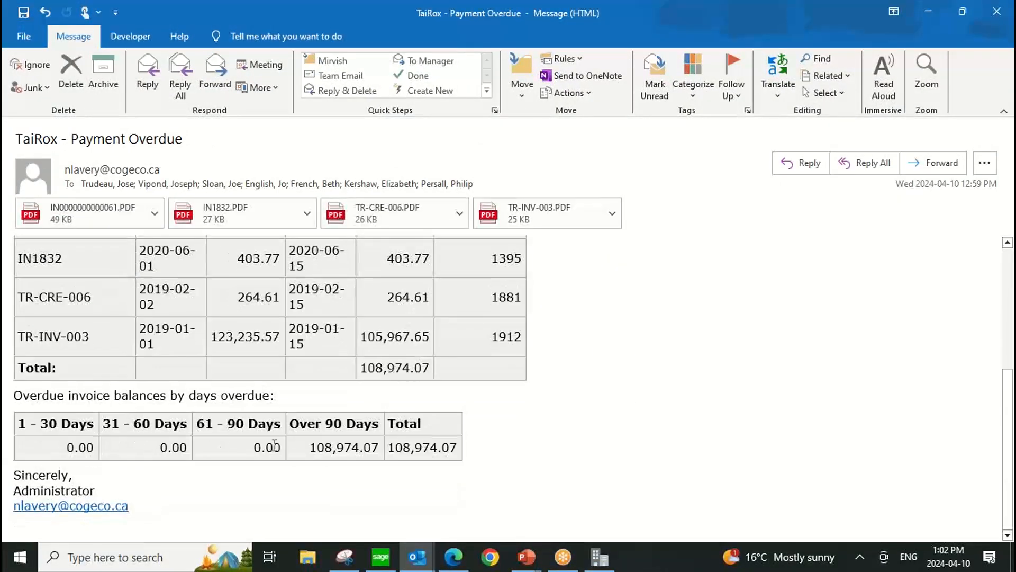
scroll(608, 408, "up", 5)
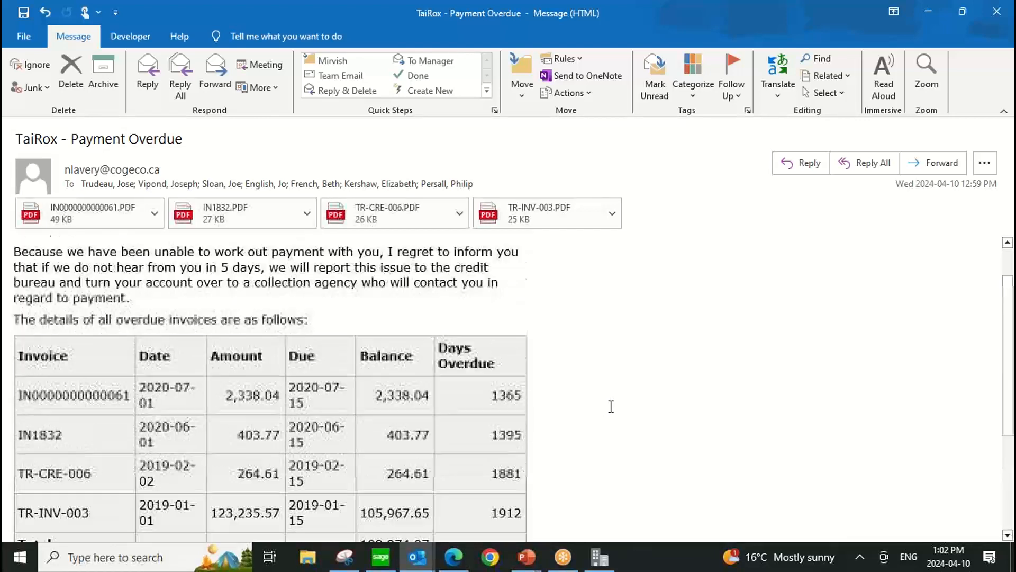
left_click(985, 13)
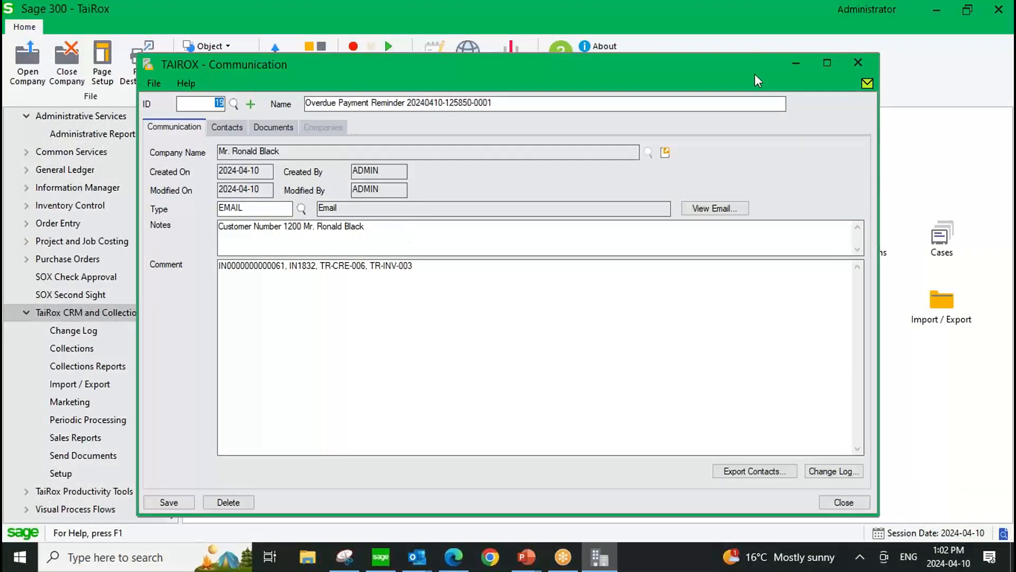
Close the communication, the company record and the Companies list to return to the TaiRox CRM and Collections overview.
left_click(859, 62)
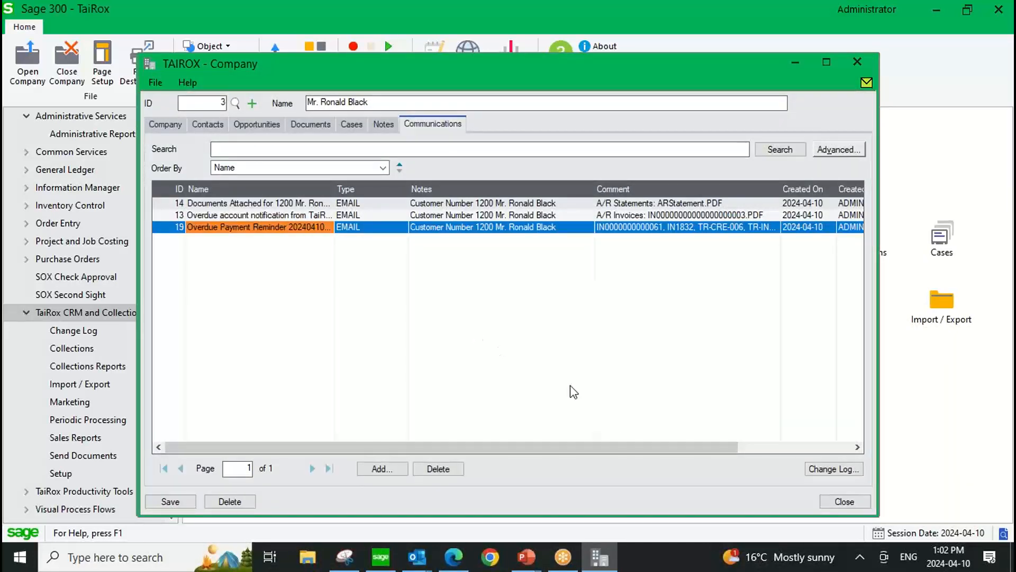
left_click(845, 501)
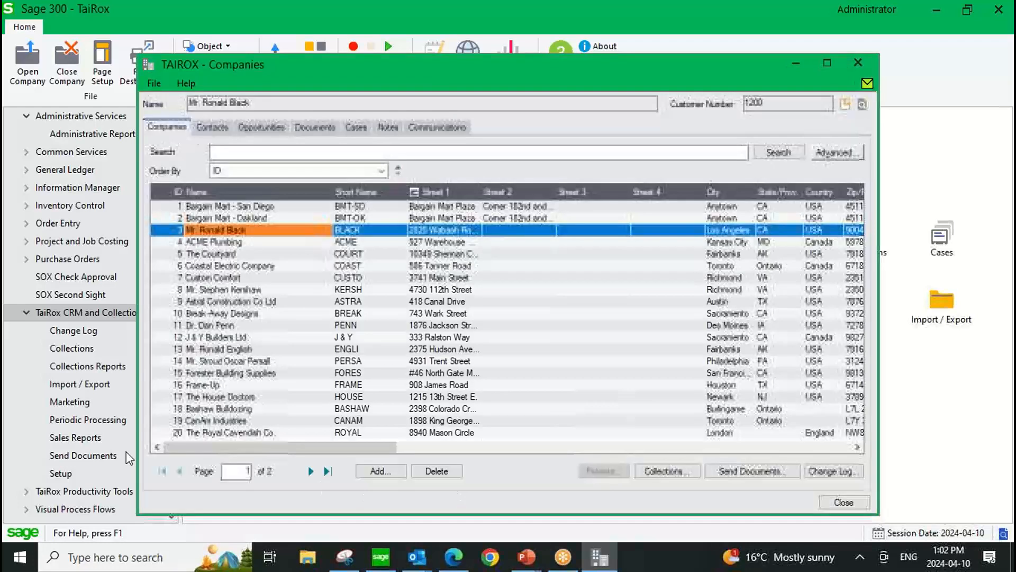
left_click(836, 502)
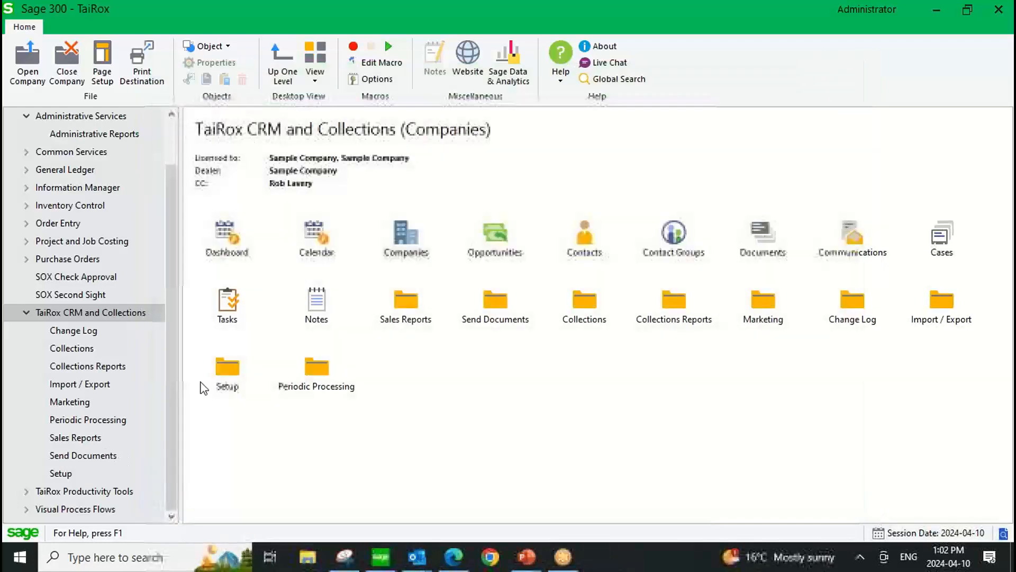
Print the Overdue Payment Reminders report from Collections Reports with type Pending and format Detail, sorted by customer number.
left_click(84, 368)
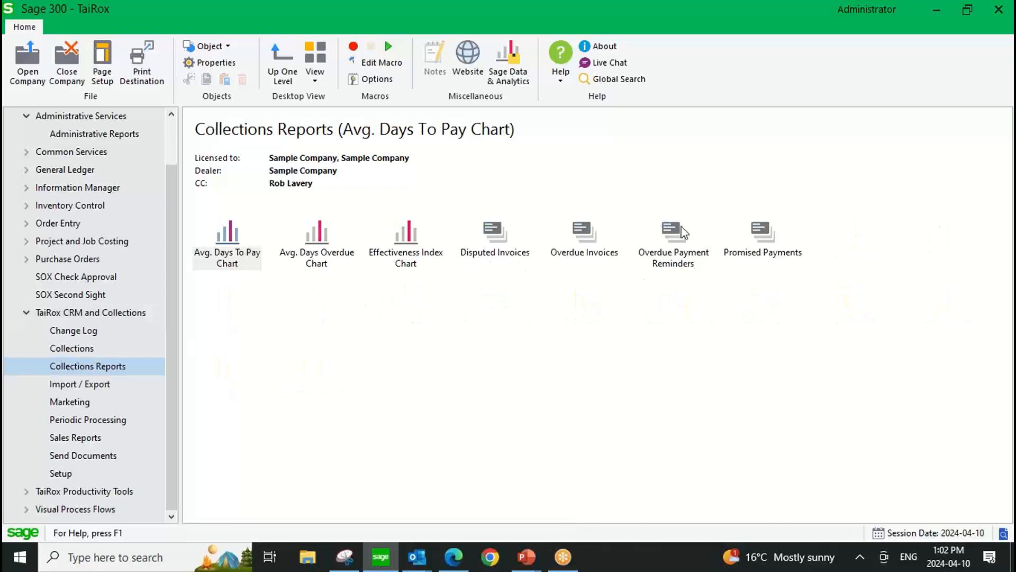
left_click(668, 241)
double_click(668, 236)
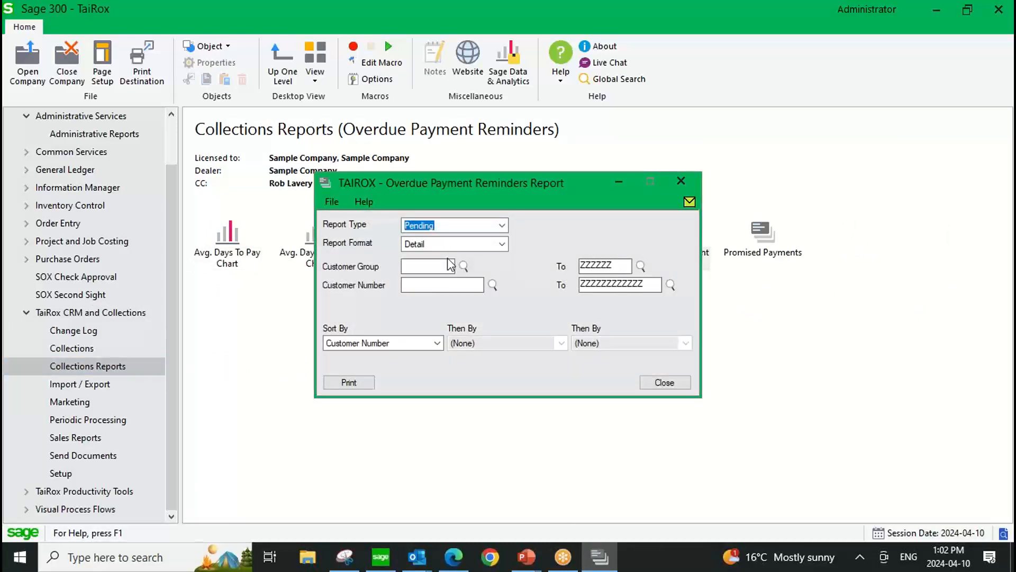
key("Tab")
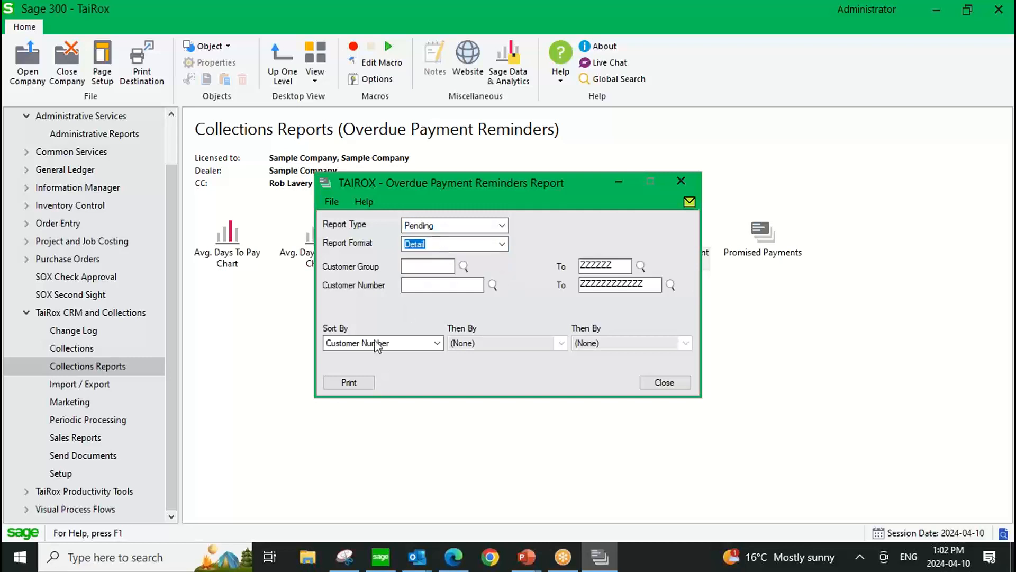
left_click(349, 381)
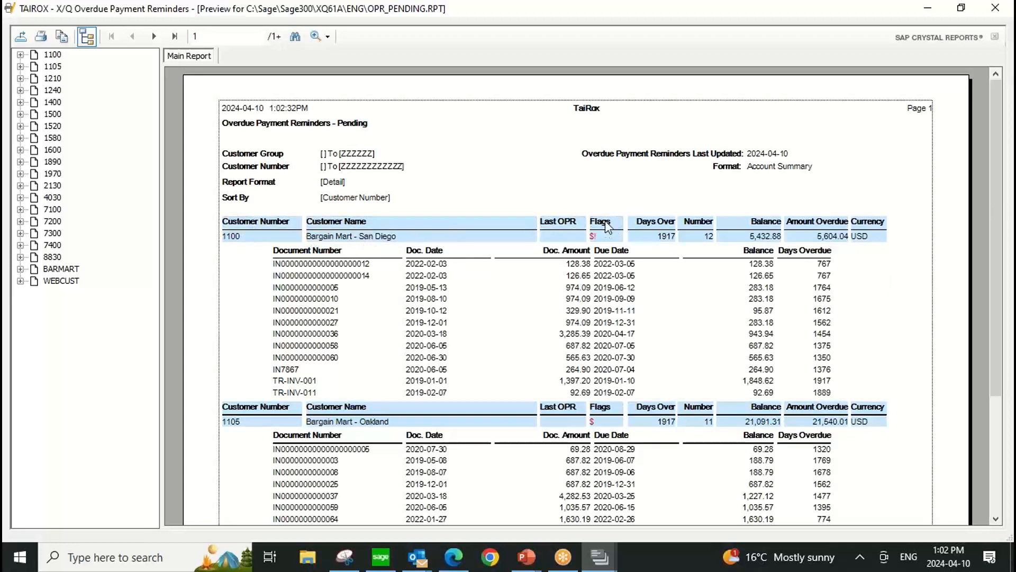
Examine the customer flags in the pending reminders report, and close the preview and the report window.
mouse_move(605, 241)
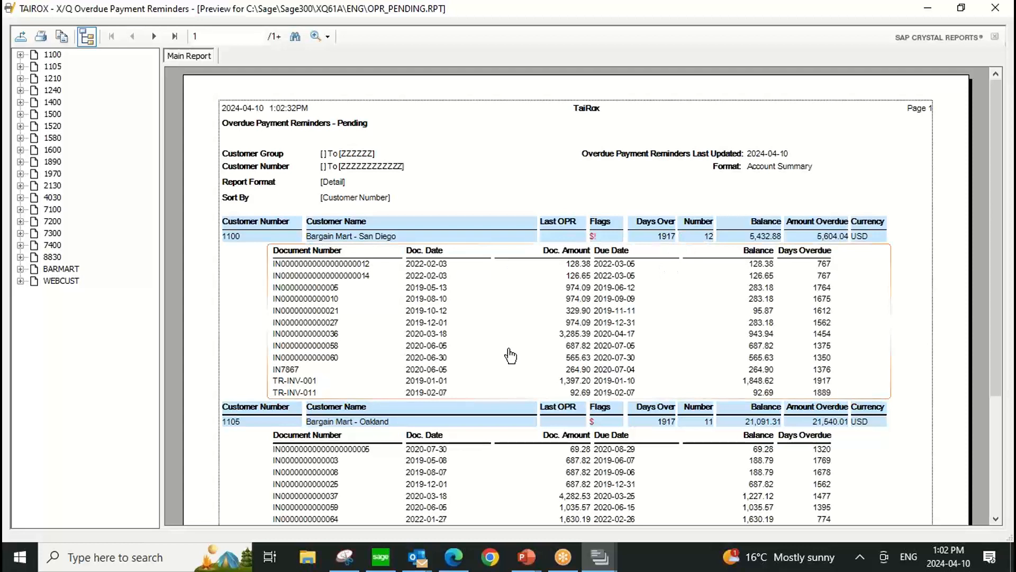
left_click(1002, 14)
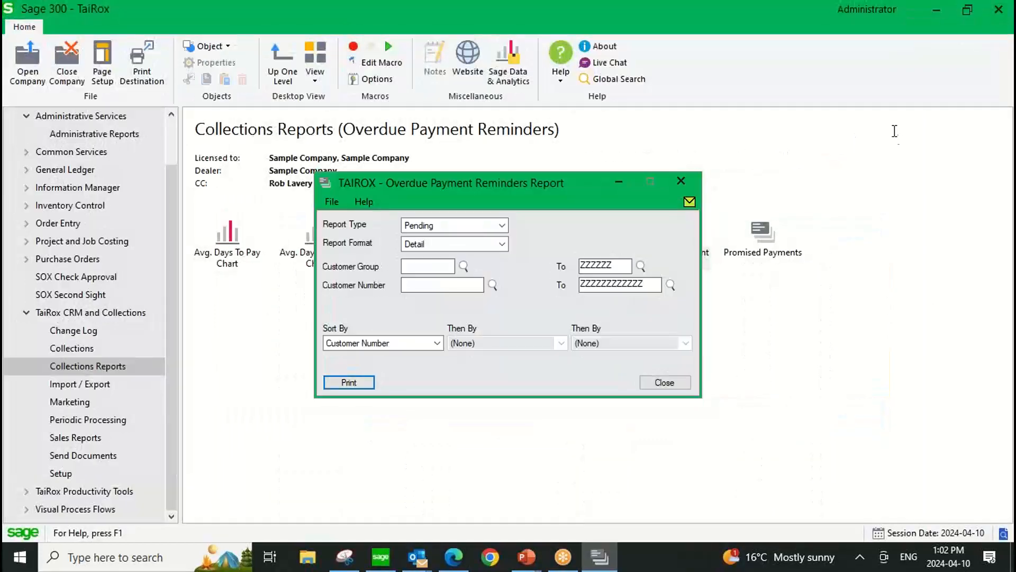
left_click(677, 177)
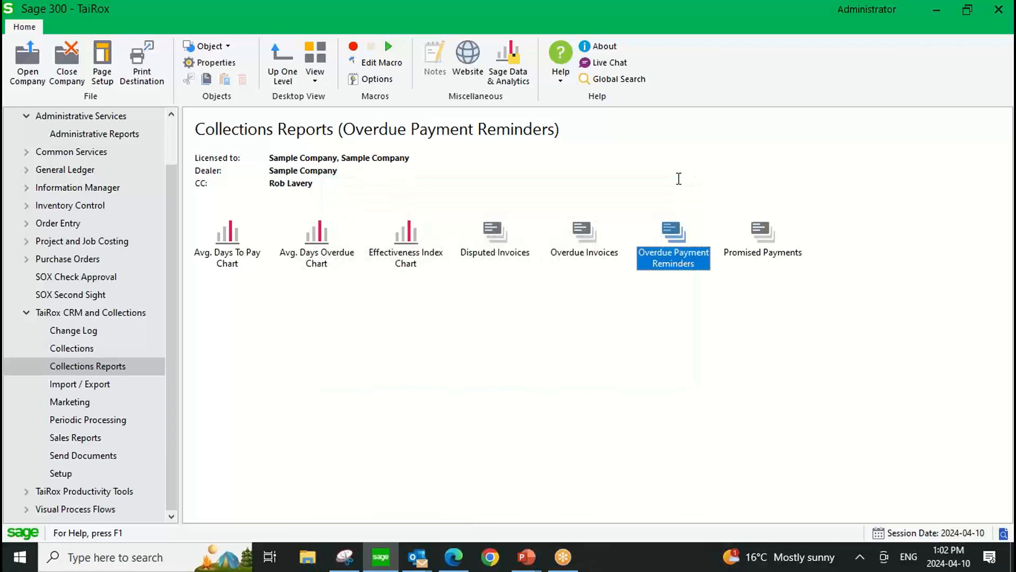
Open the Dashboard from TaiRox CRM and Collections and limit its entries to Me (ADMIN).
left_click(81, 315)
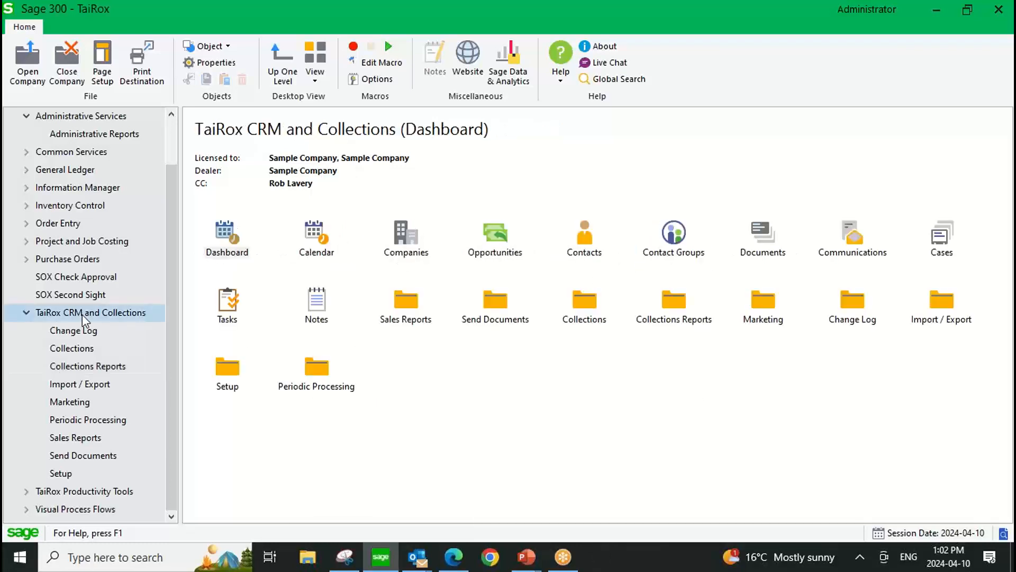
double_click(225, 232)
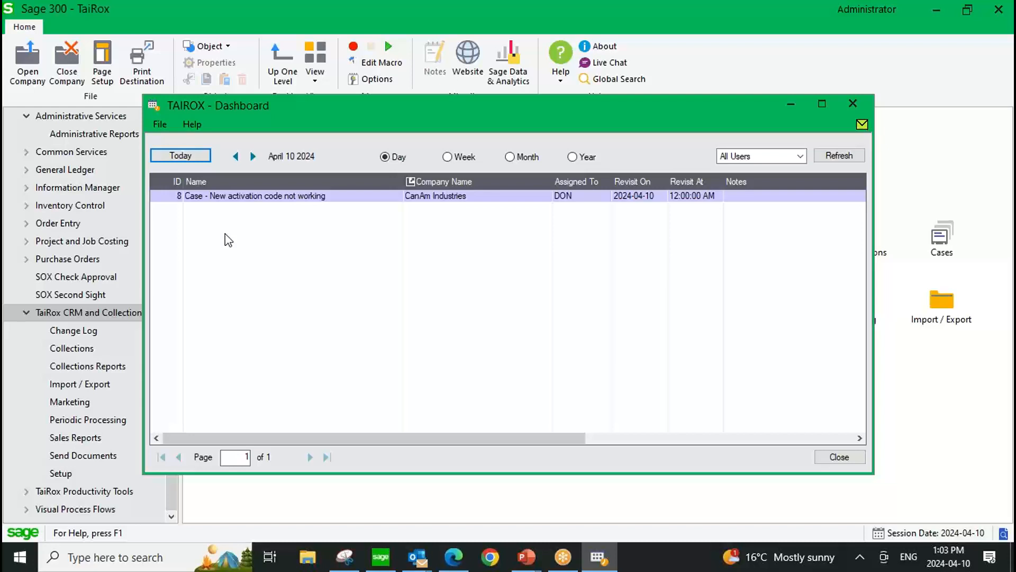
left_click(801, 156)
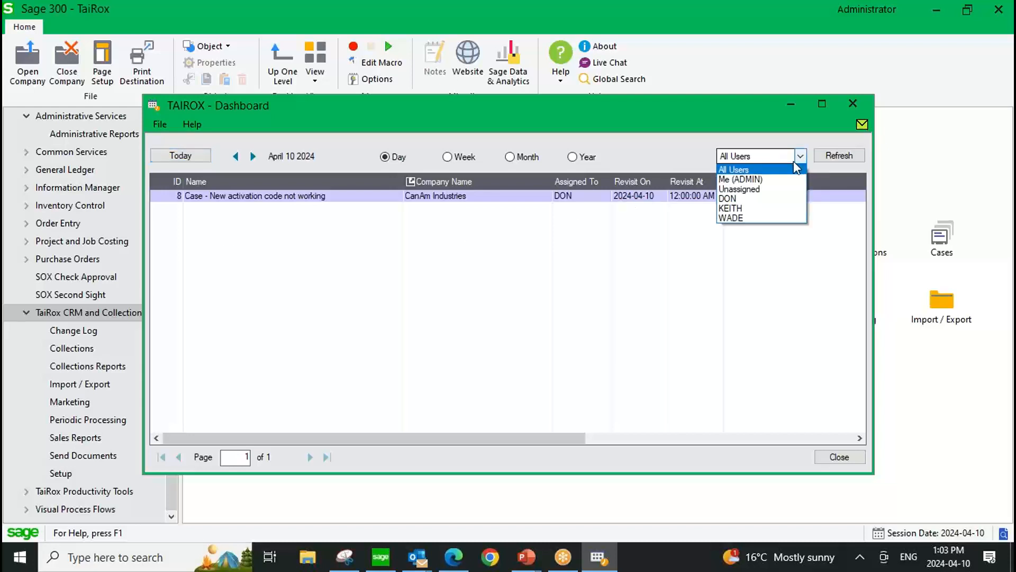
left_click(742, 179)
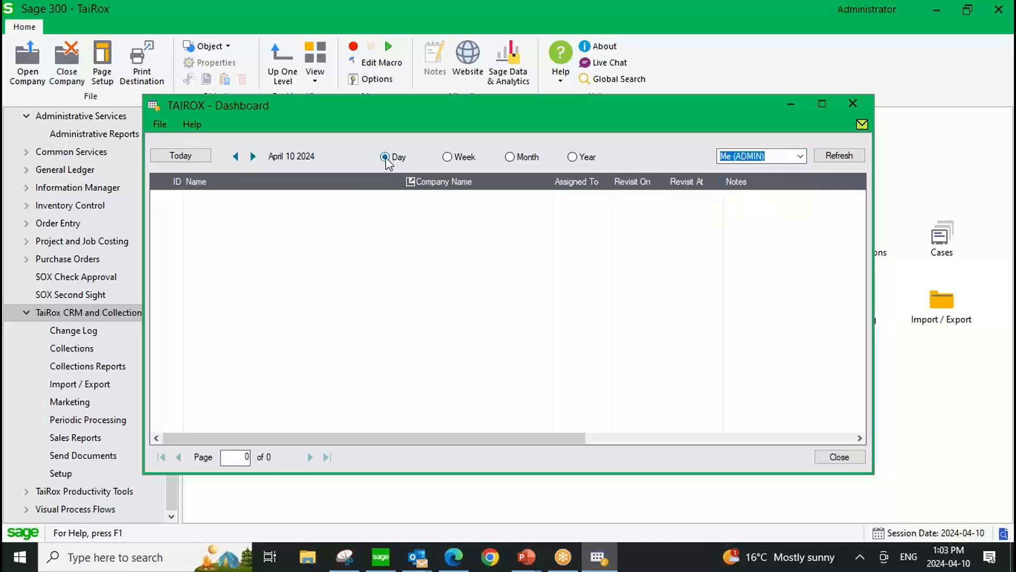
Switch the Dashboard from the weekly to the yearly range and select the Disputed Invoice entry.
left_click(448, 157)
left_click(520, 157)
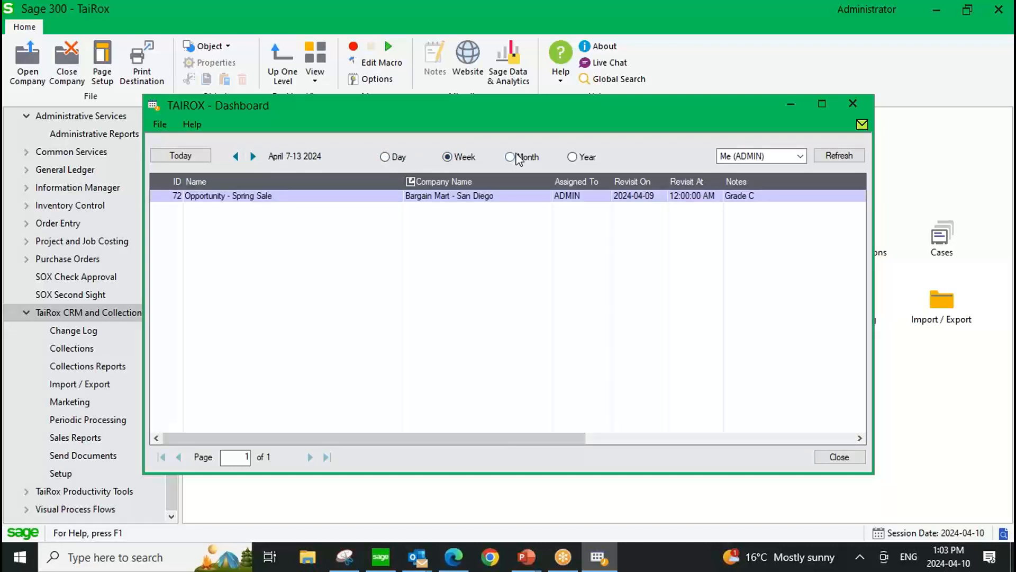
left_click(579, 157)
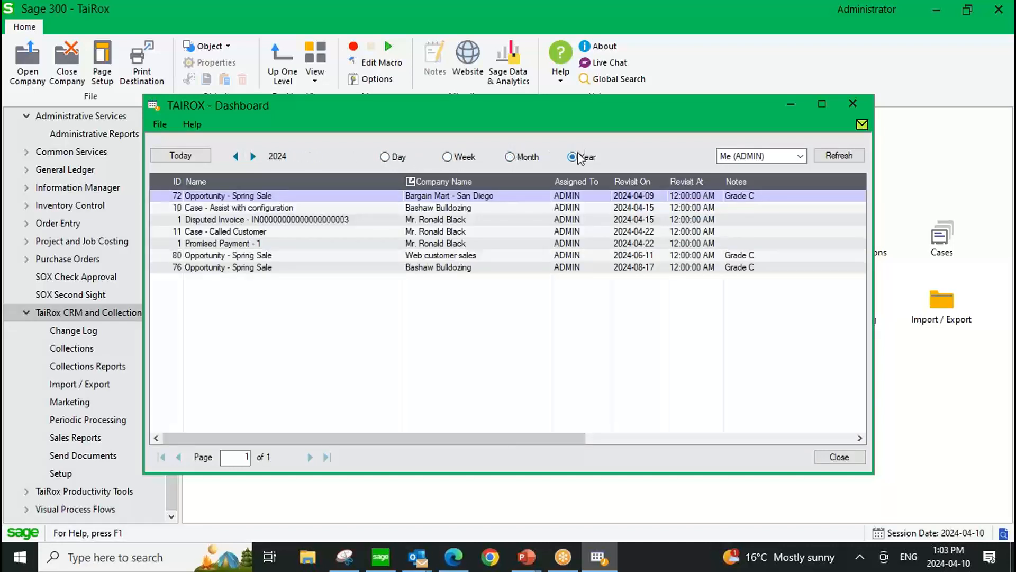
left_click(238, 220)
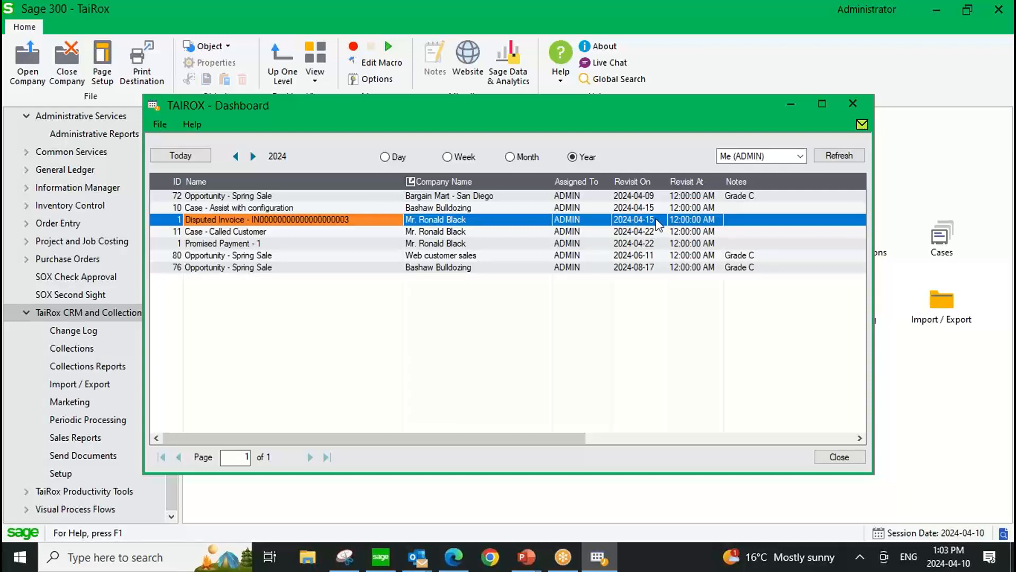
Open the Promised Payment - 1 entry, set its Revisit On date to 2024-04-29, save it and close the record.
left_click(250, 244)
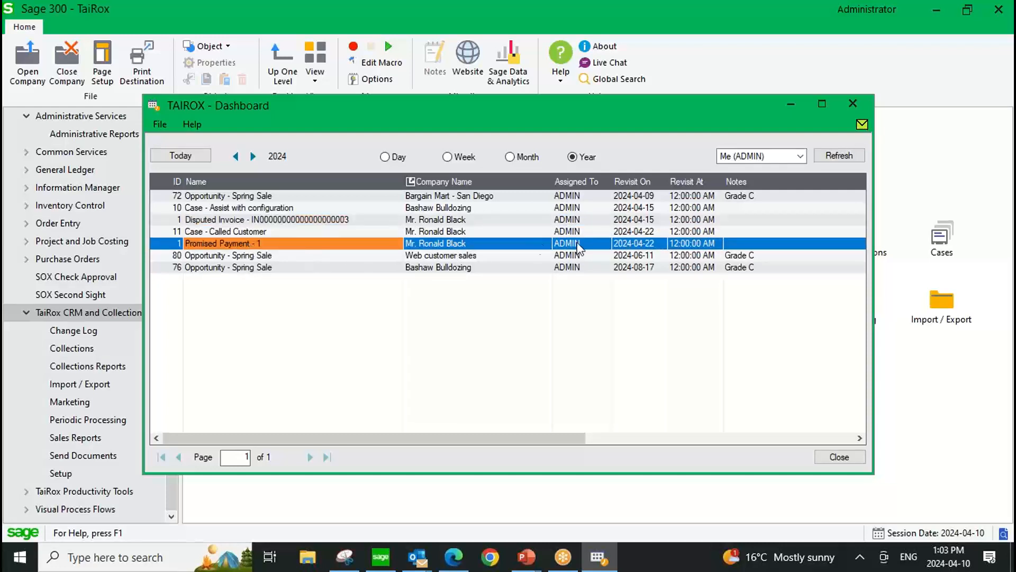
left_click(647, 245)
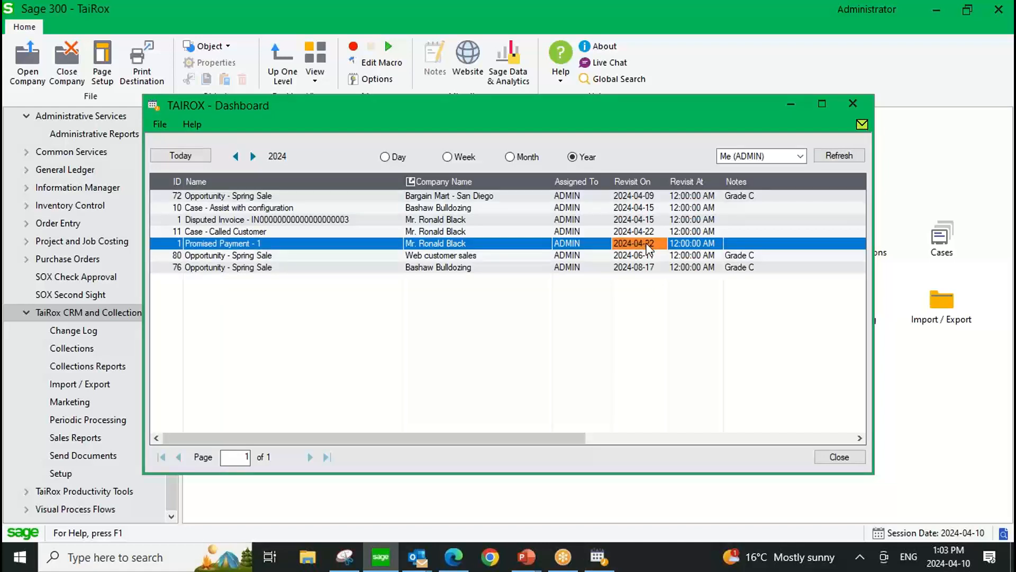
double_click(648, 245)
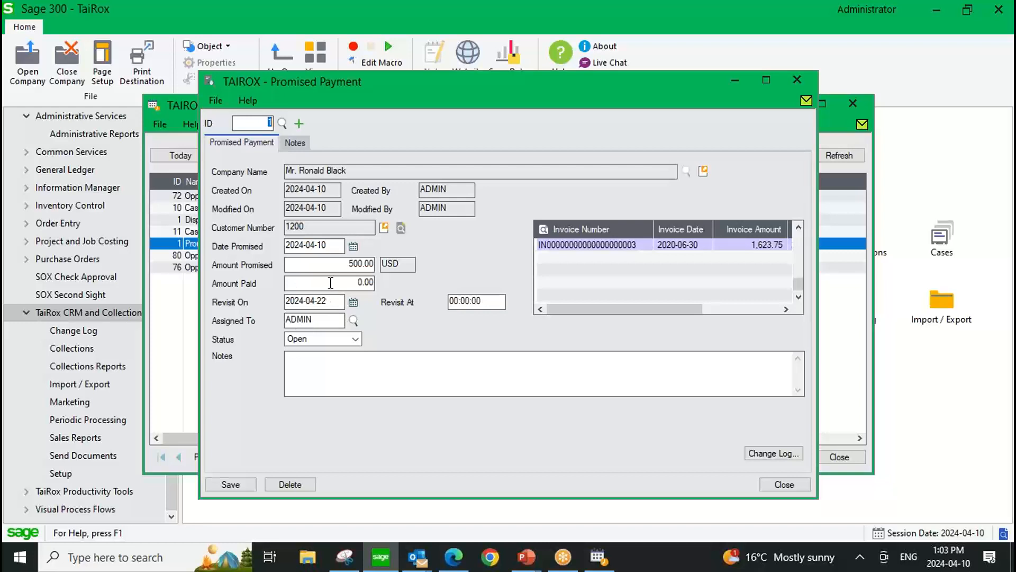
left_click(353, 302)
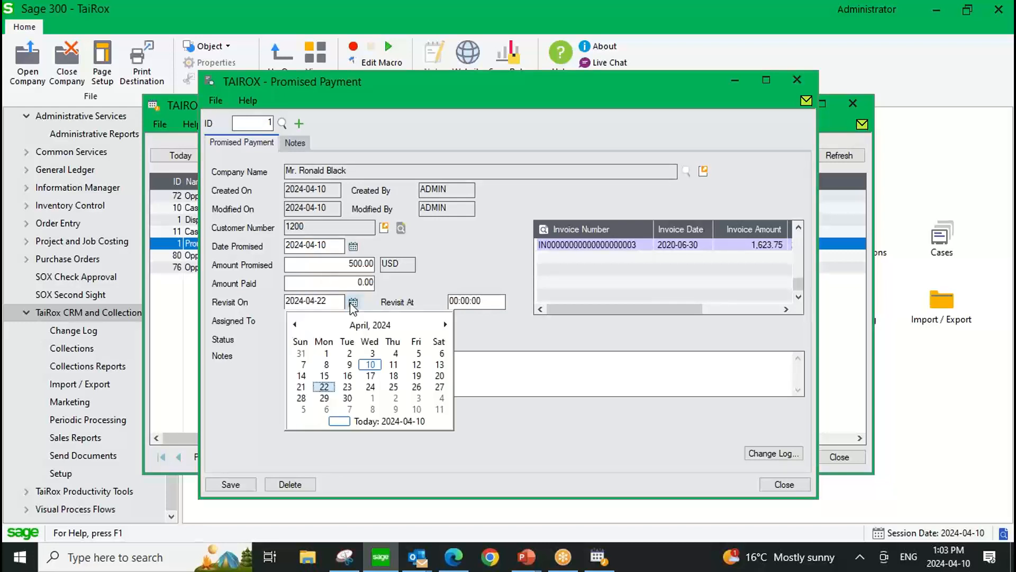
left_click(324, 397)
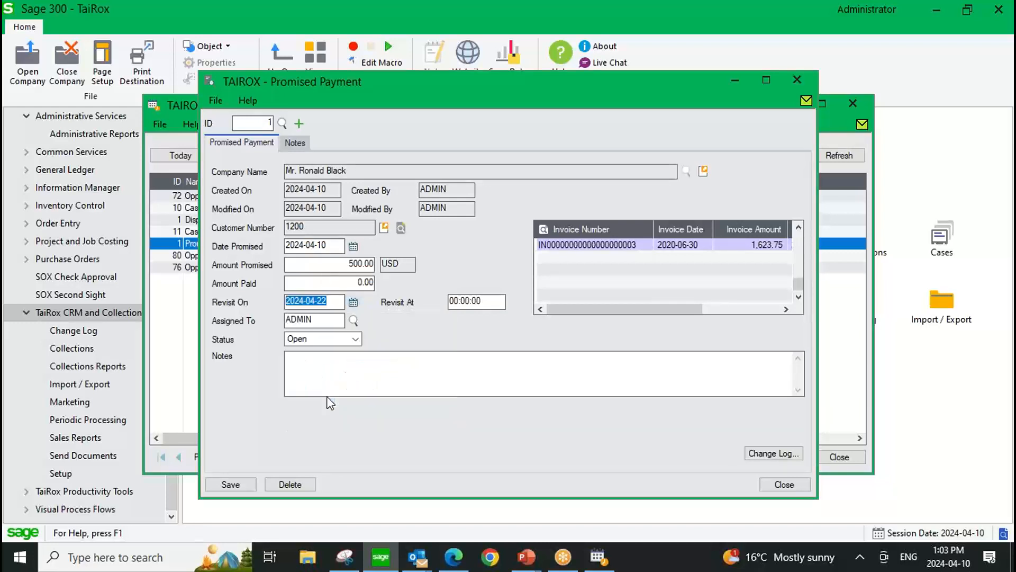
left_click(228, 484)
left_click(773, 486)
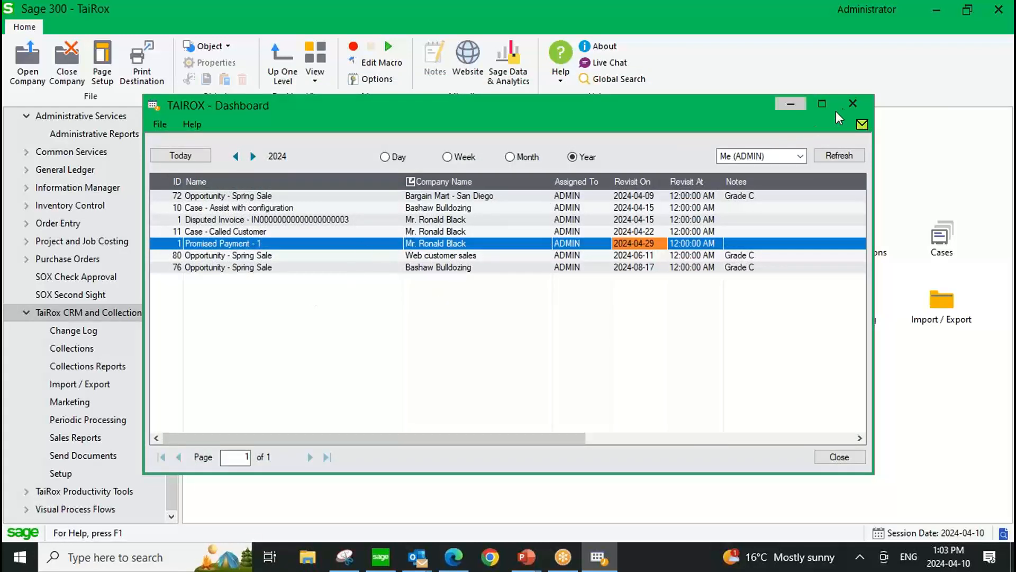
Show the Dashboard entries of All Users for the year, review them and close the Dashboard.
left_click(800, 157)
left_click(749, 170)
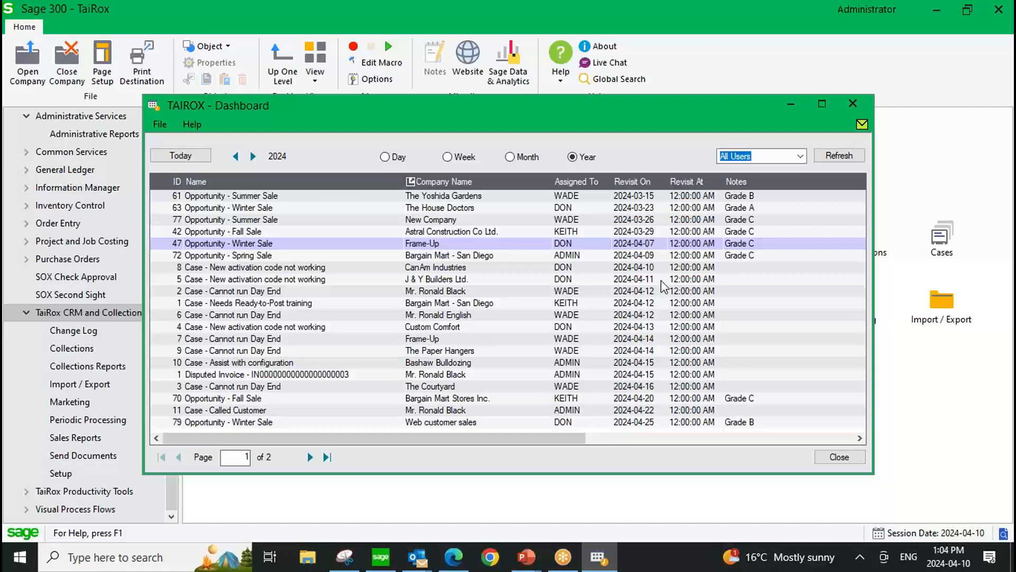
left_click(852, 104)
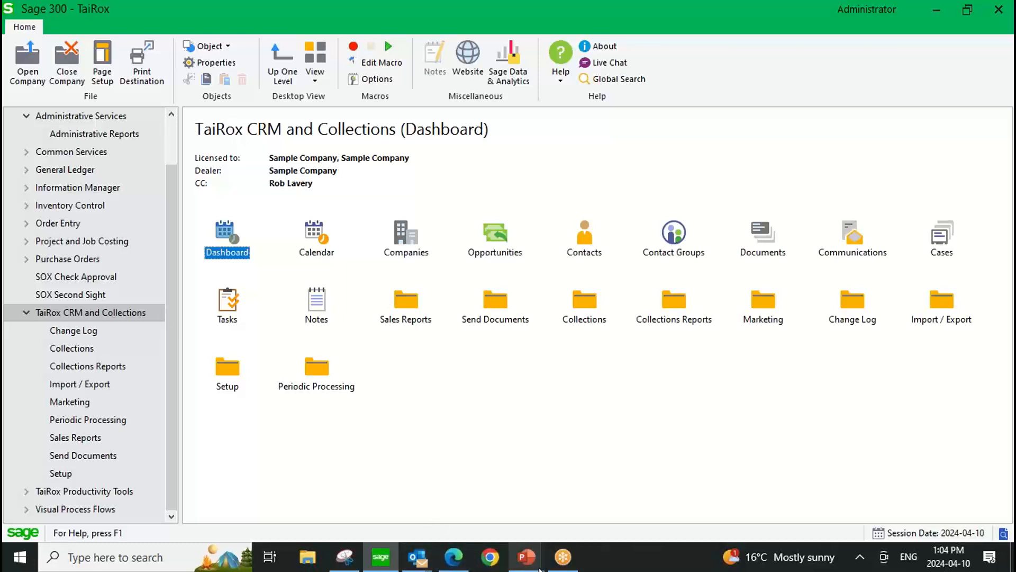
Switch to the Collections April 2024 presentation in PowerPoint and show the closing Questions slide.
left_click(525, 561)
left_click(445, 493)
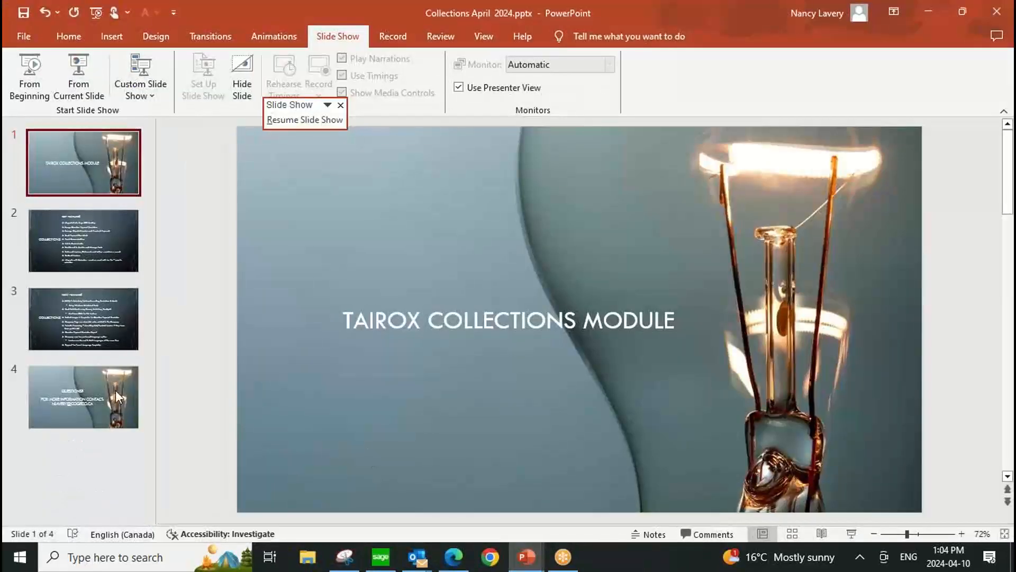
left_click(75, 395)
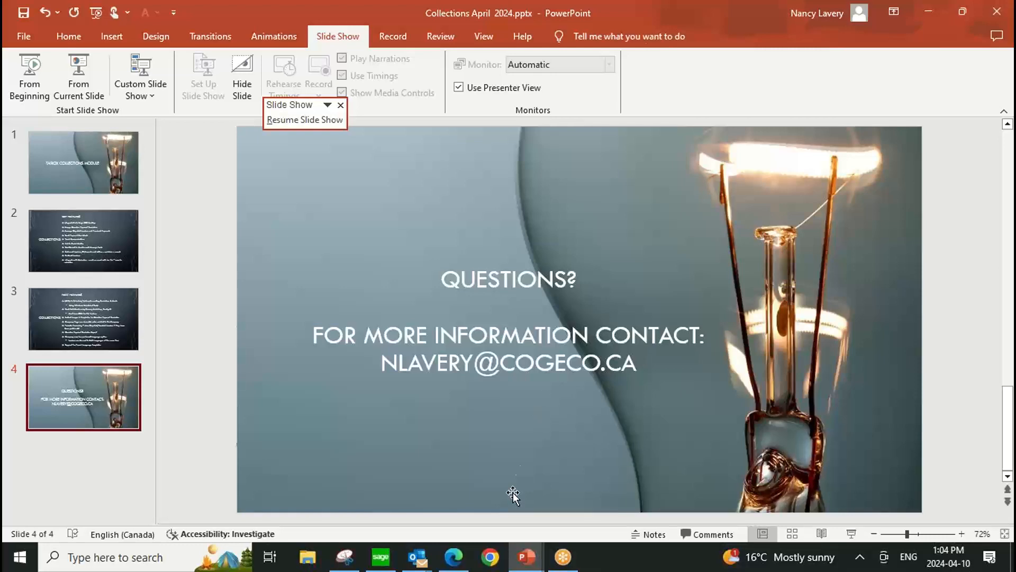
Switch to the TaiRox Collections page in Microsoft Edge and examine its new features, Scheduler section, feature video links and platform requirements.
mouse_move(454, 565)
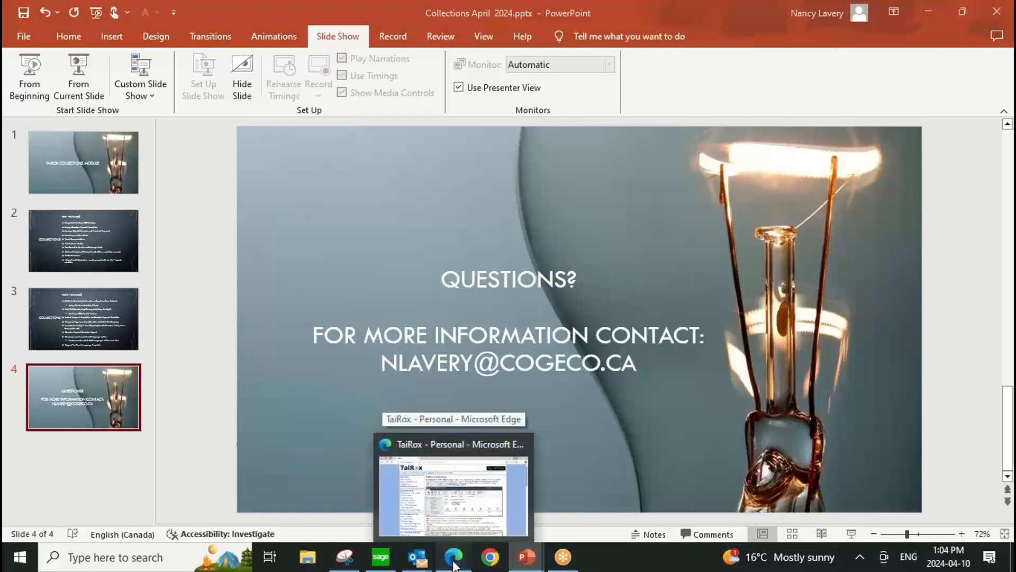
left_click(451, 484)
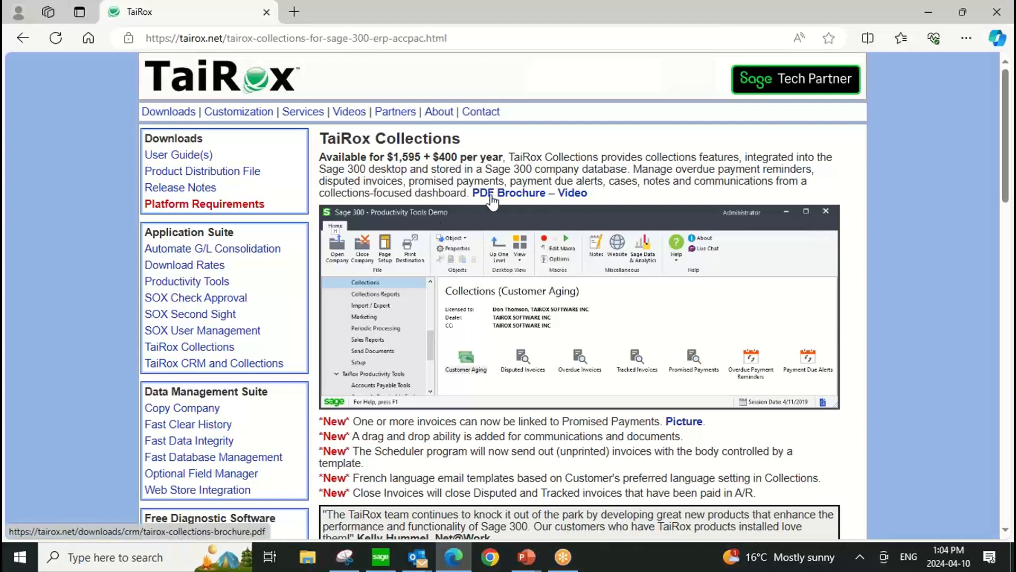
scroll(487, 204, "down", 5)
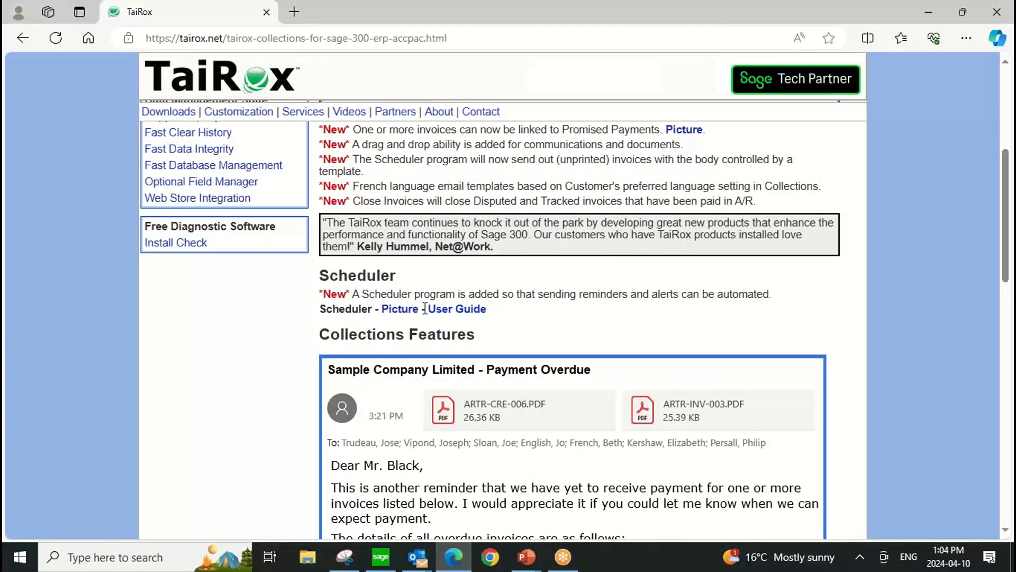
scroll(603, 316, "down", 10)
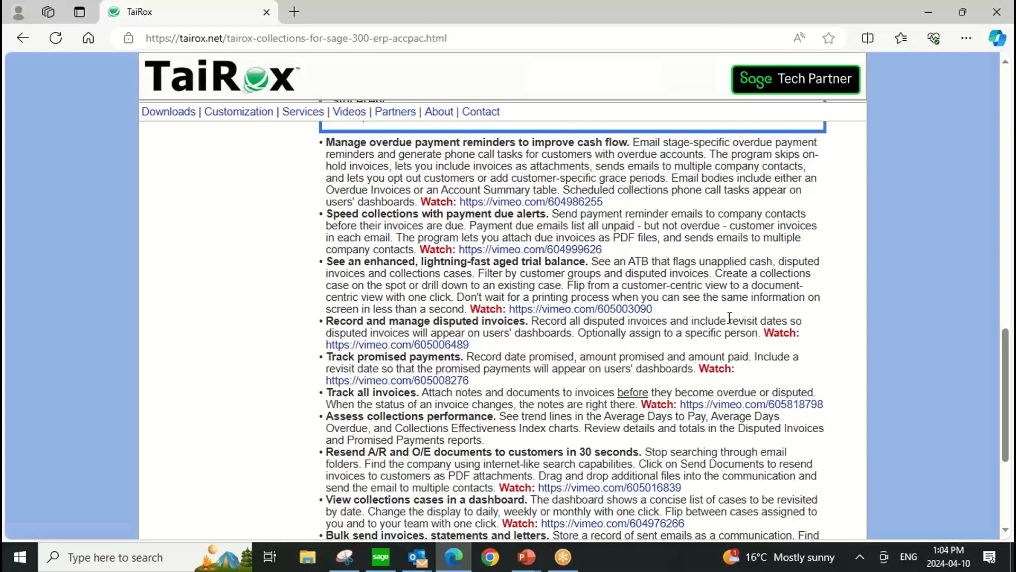
scroll(770, 342, "down", 2)
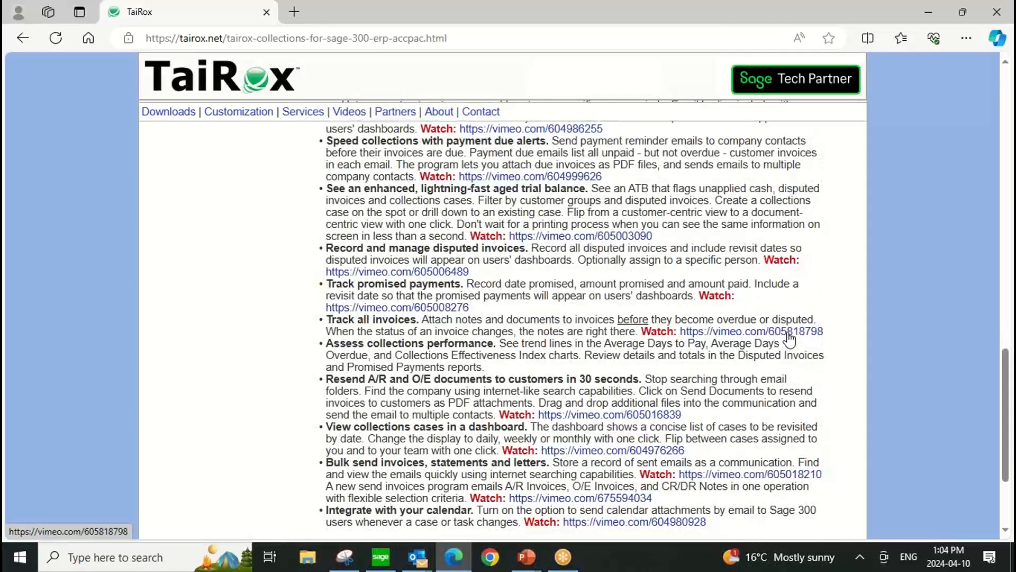
scroll(787, 342, "down", 4)
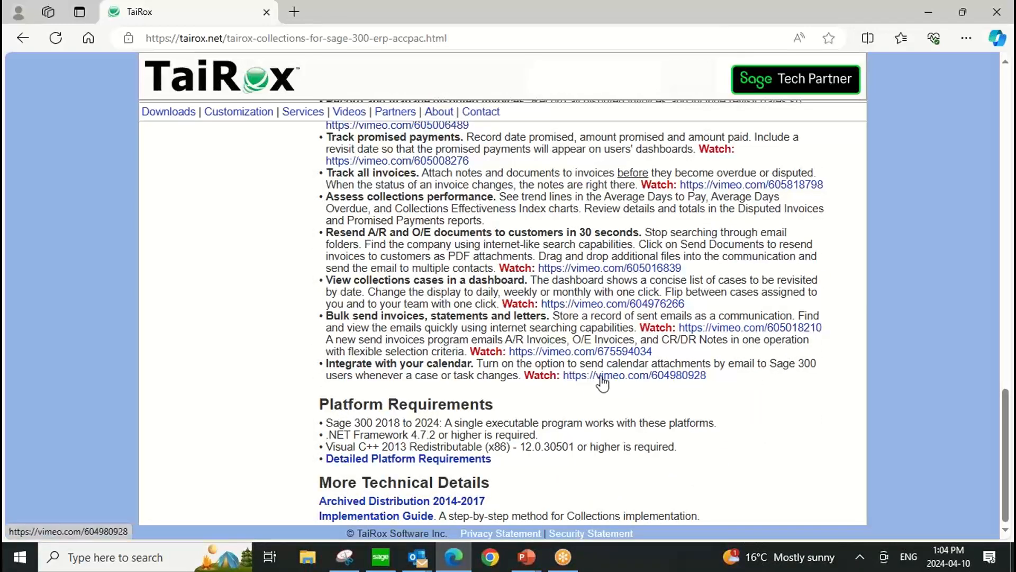
scroll(601, 381, "up", 15)
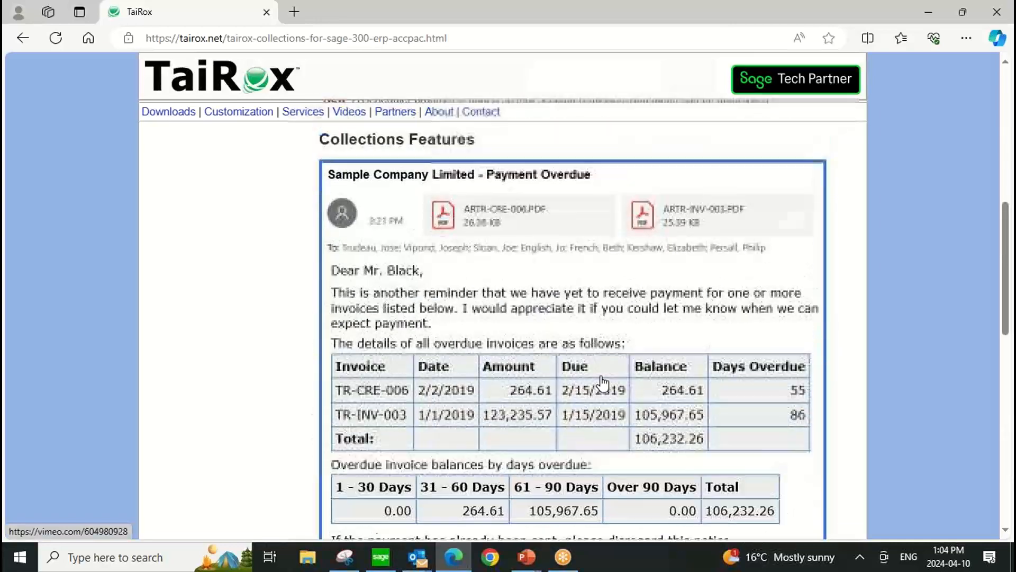
scroll(602, 381, "up", 2)
scroll(601, 377, "down", 3)
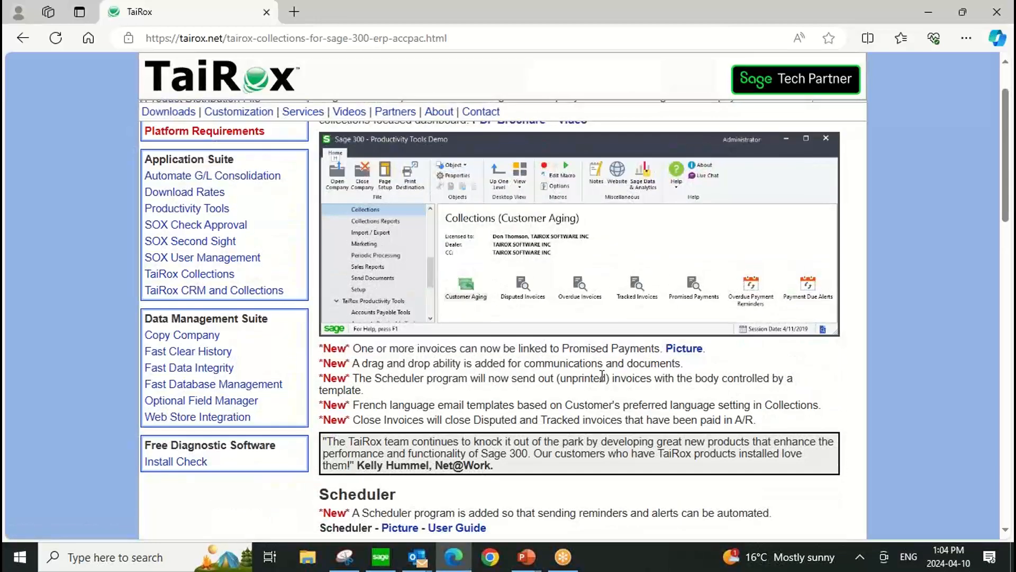
Switch back to the PowerPoint presentation, run it as a slide show and advance to the closing Questions slide.
left_click(526, 557)
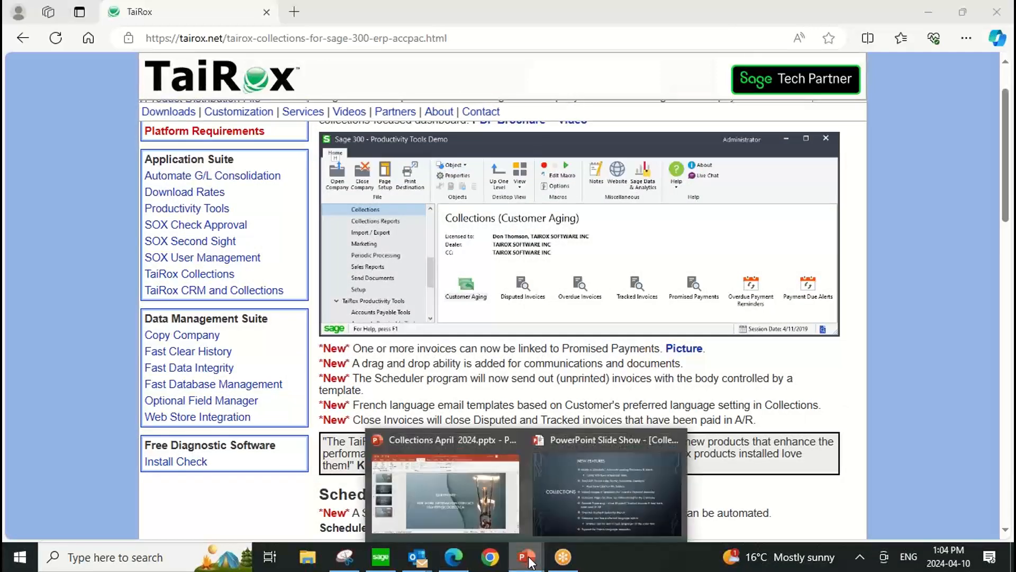
left_click(471, 484)
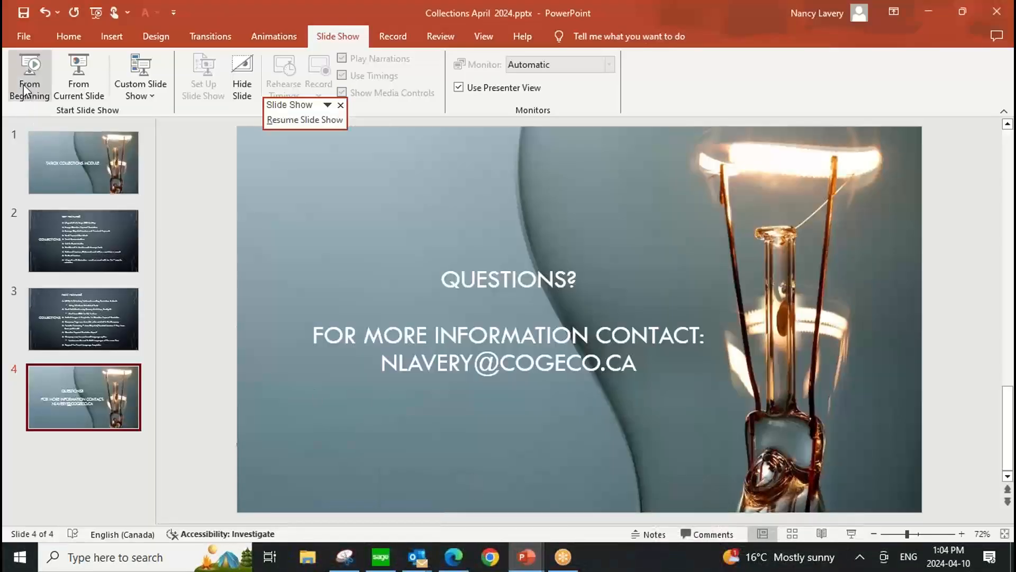
left_click(63, 79)
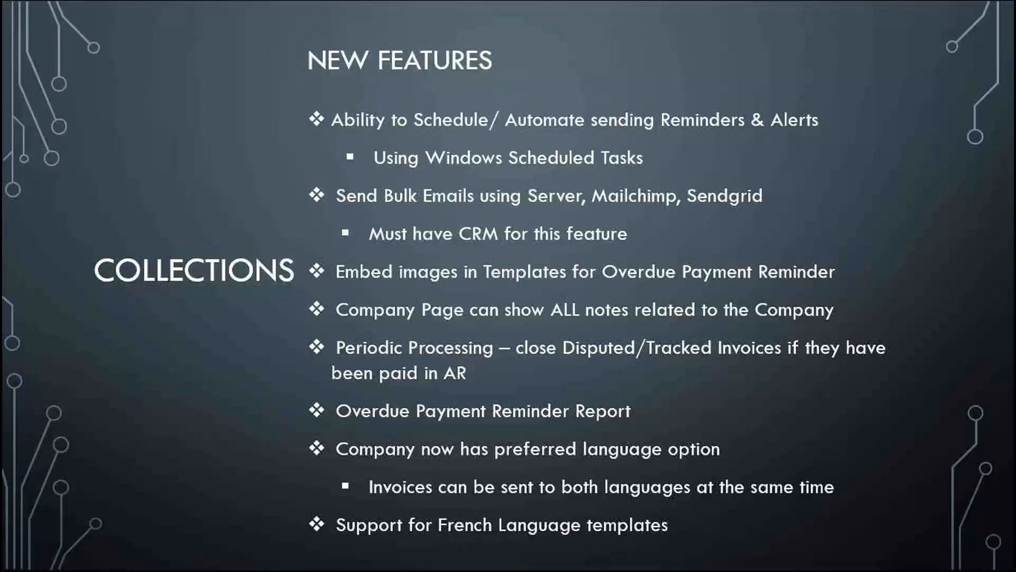
left_click(529, 245)
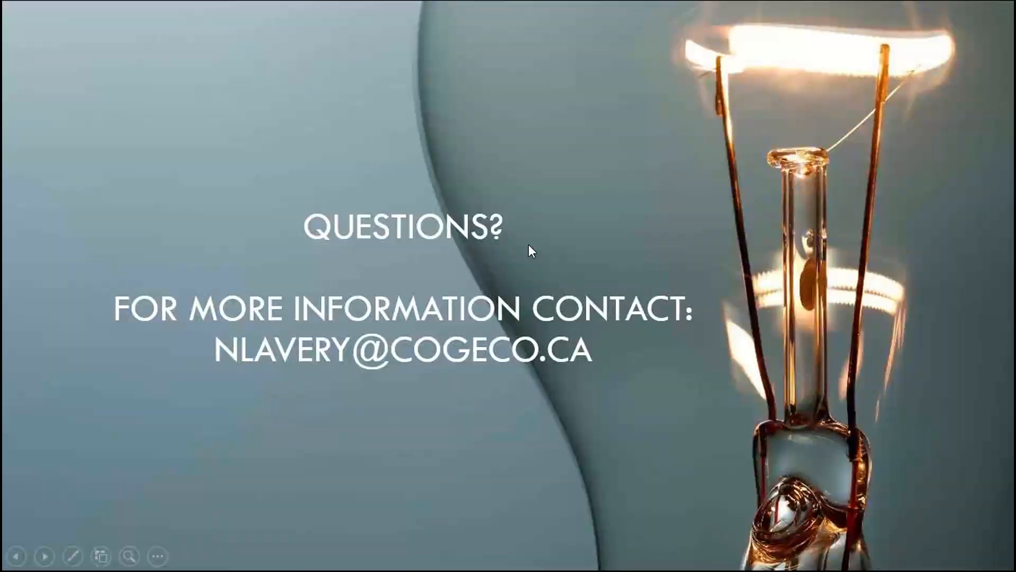